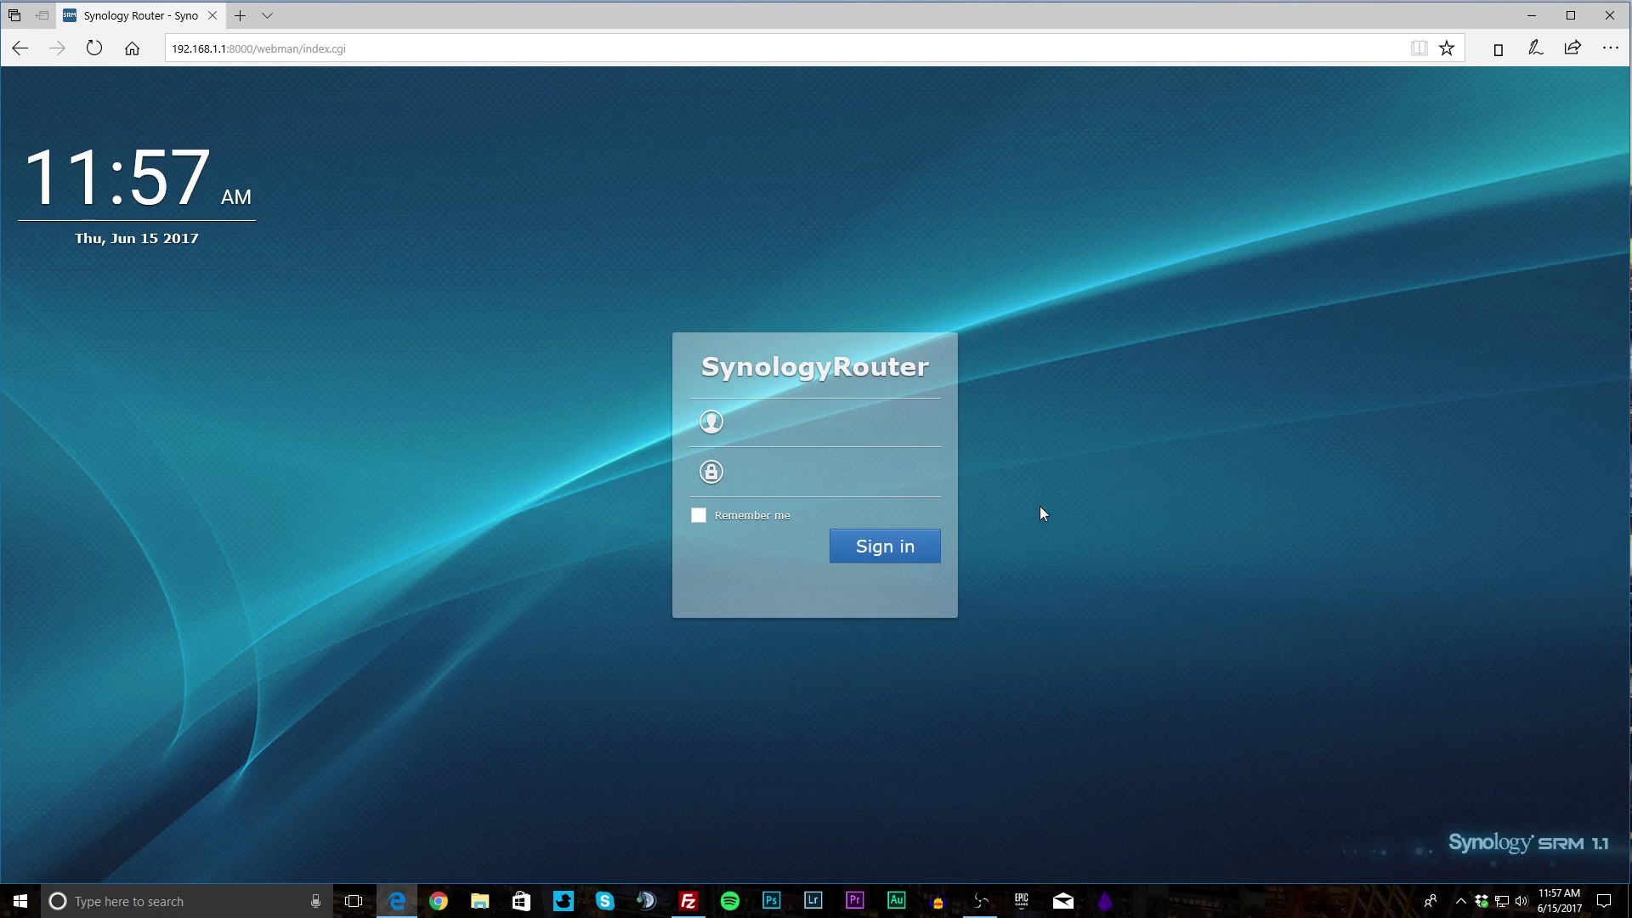
Sign in to the SRM web interface as admin with the router password.
type("admin")
key("Tab")
type("********")
key("Return")
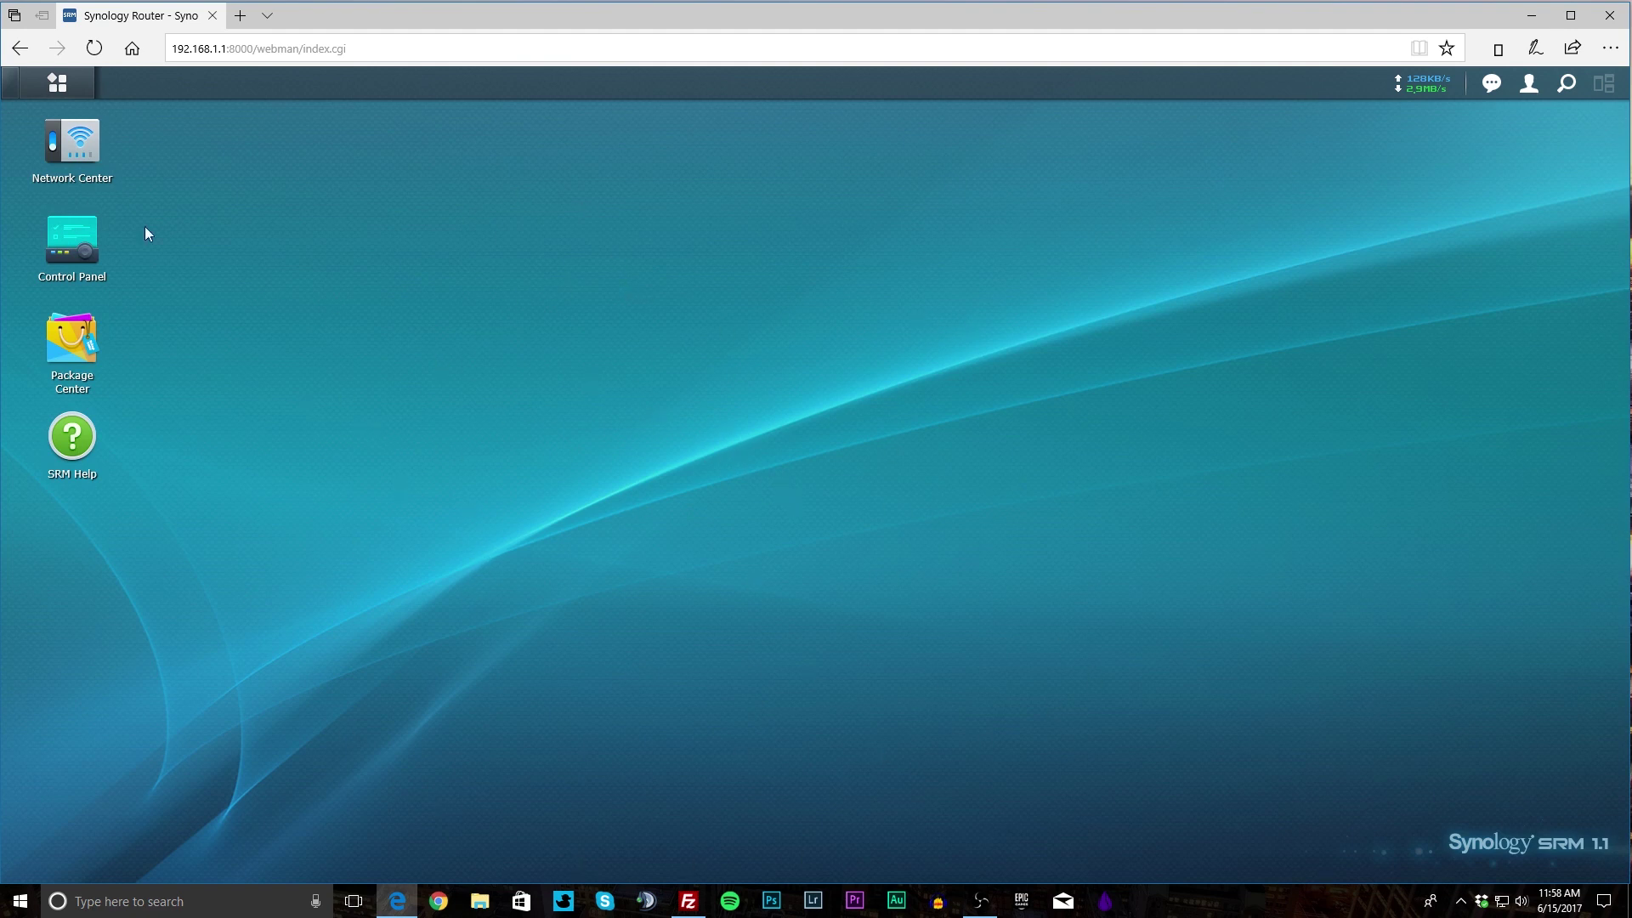
left_click(72, 81)
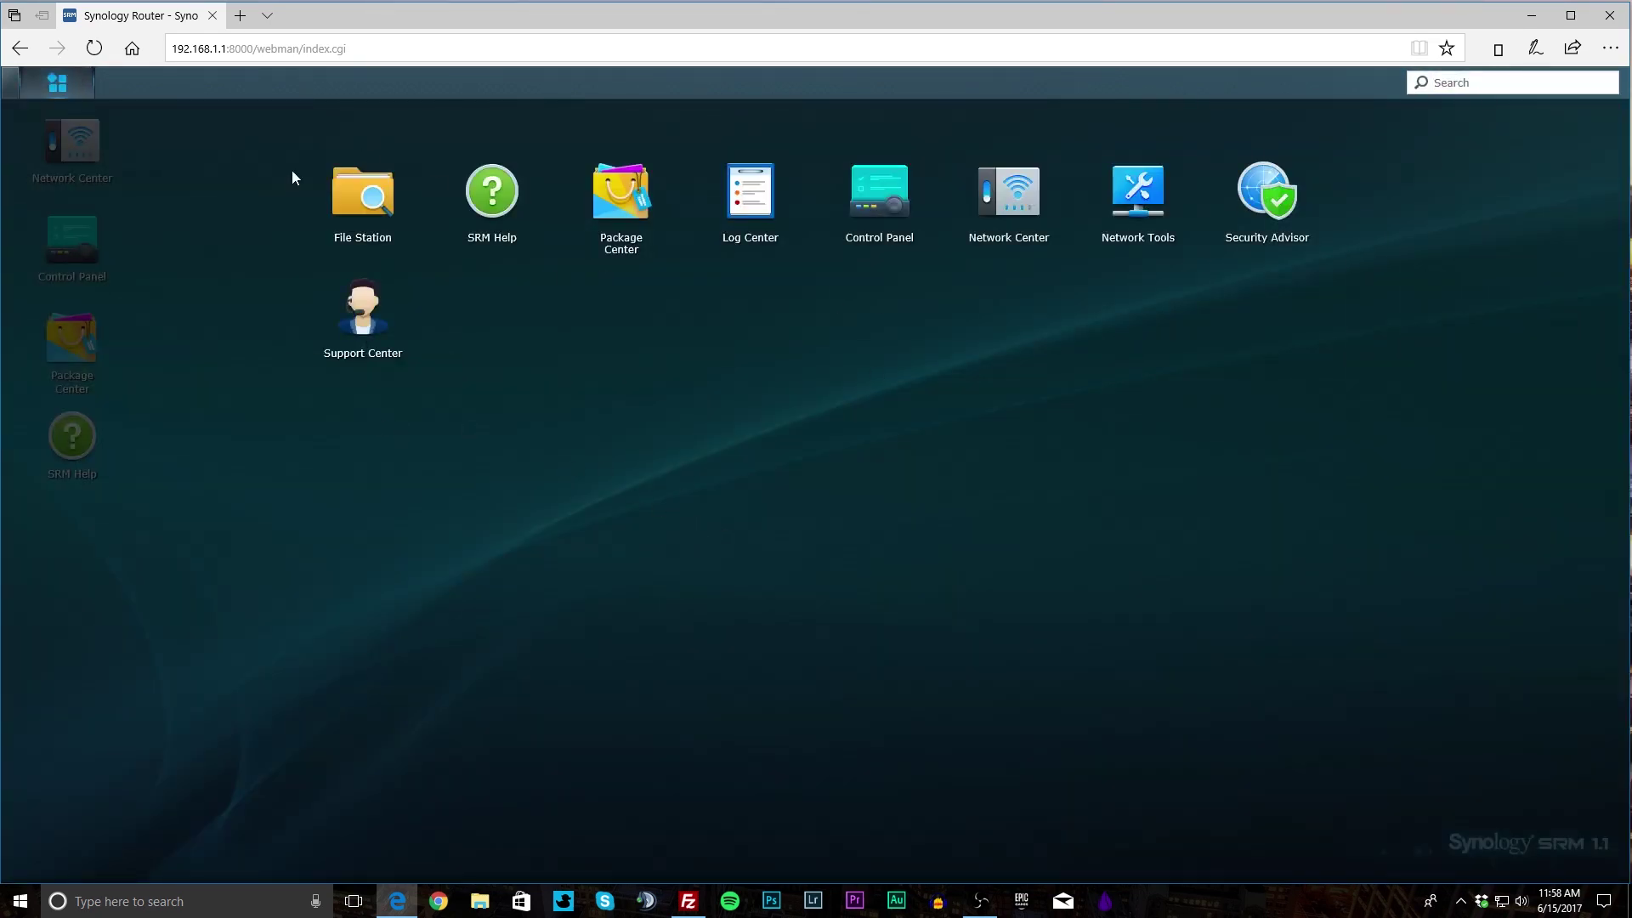
left_click(57, 82)
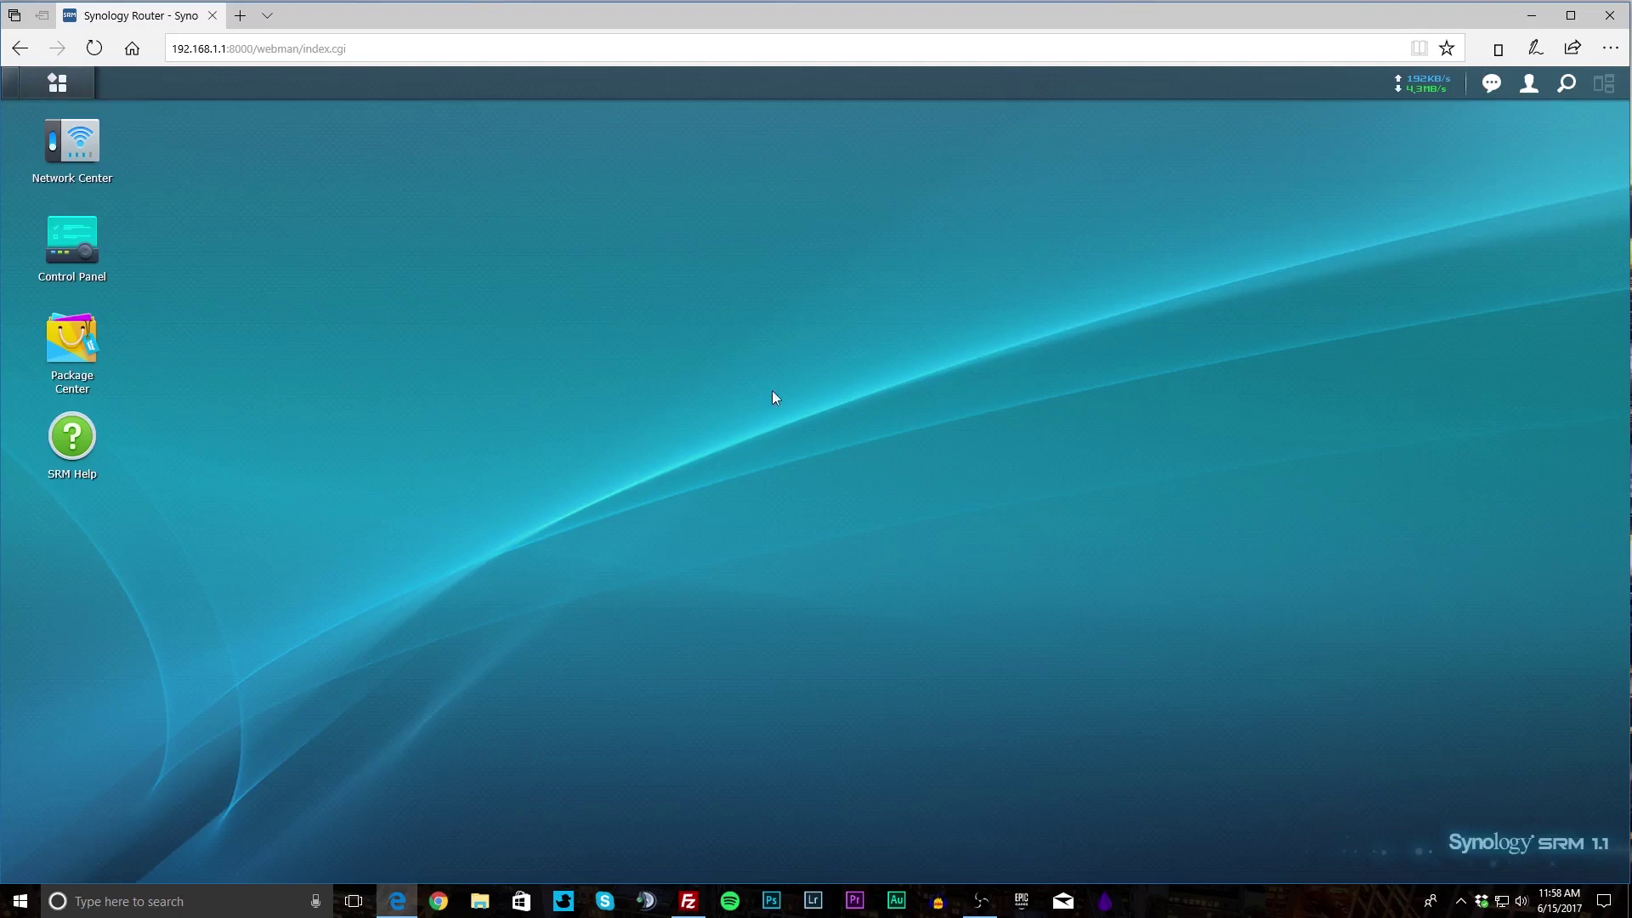
mouse_move(1424, 95)
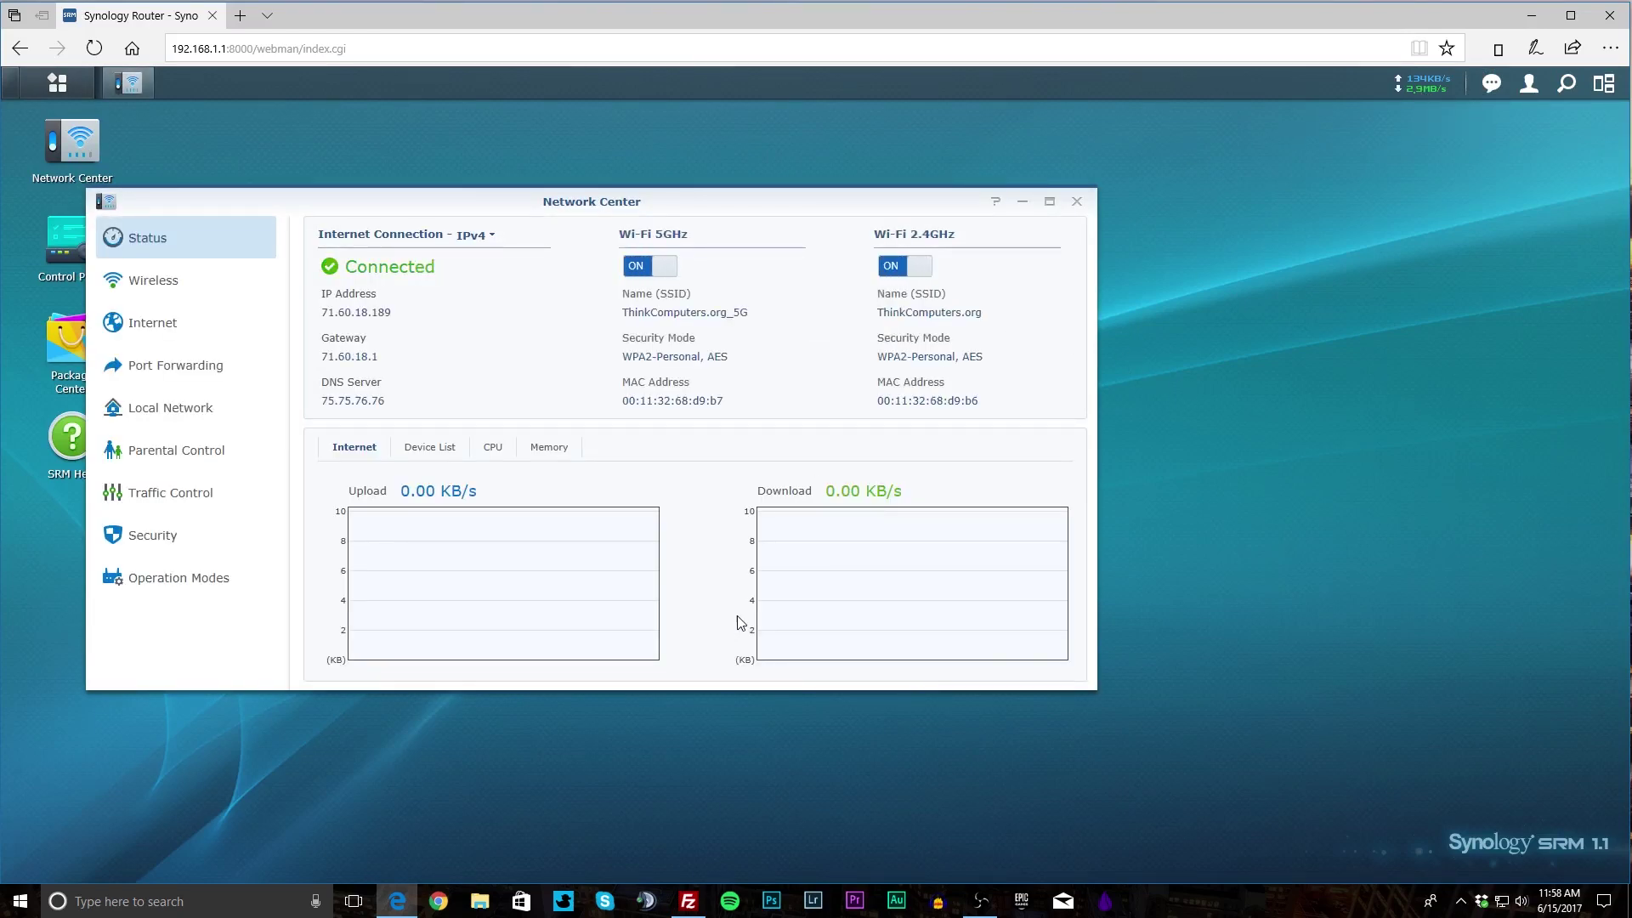
left_click(1077, 202)
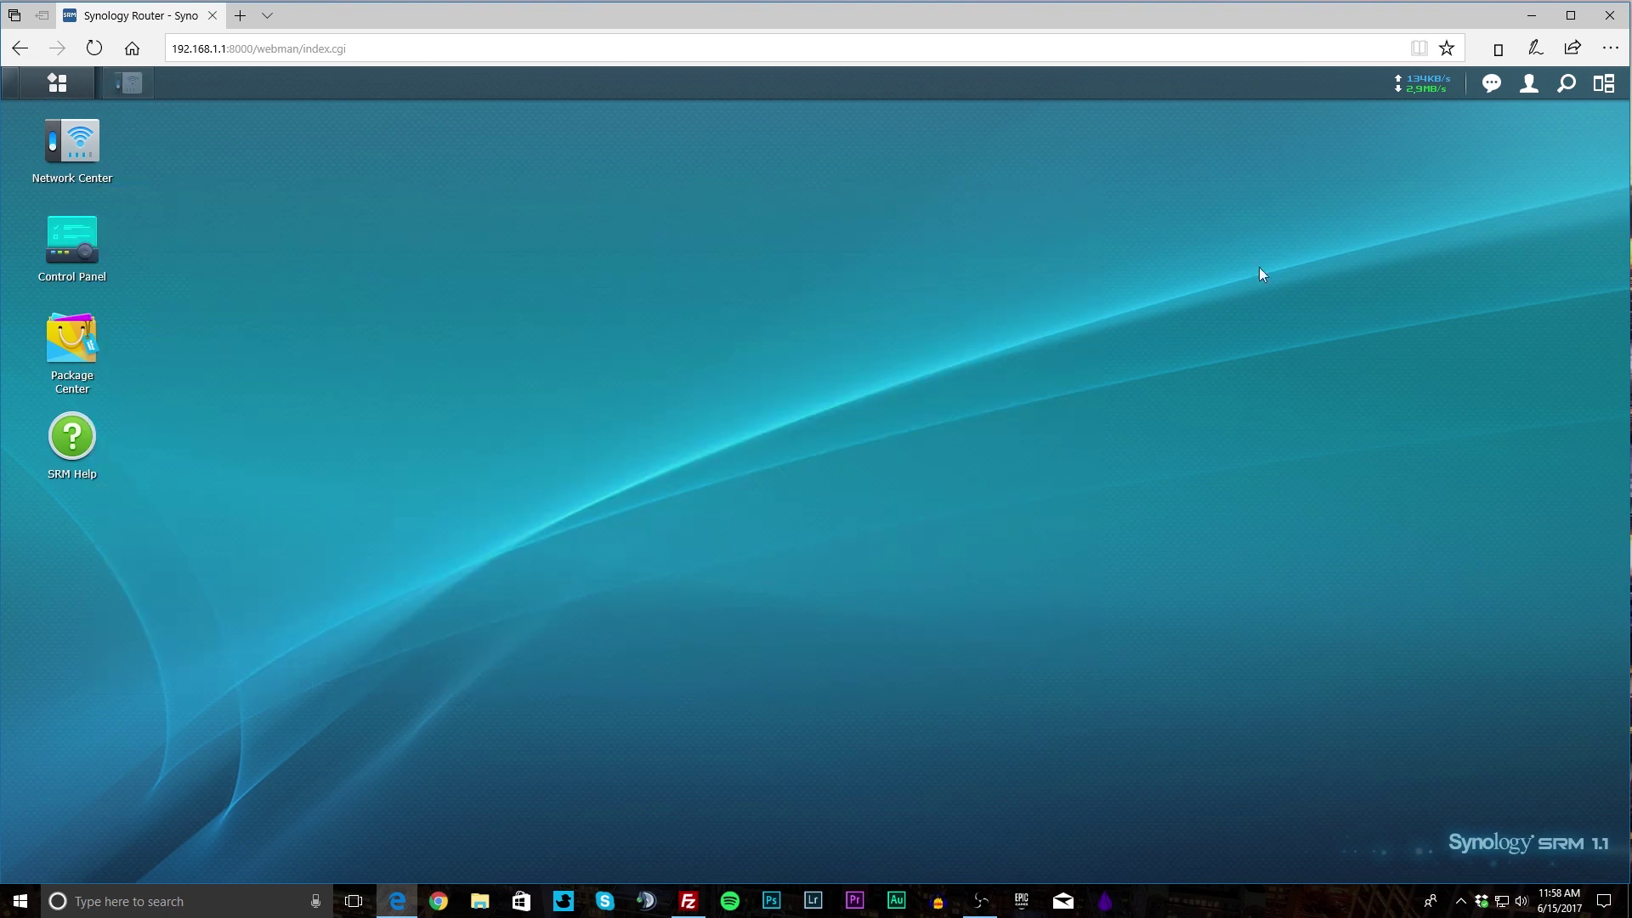
left_click(1488, 87)
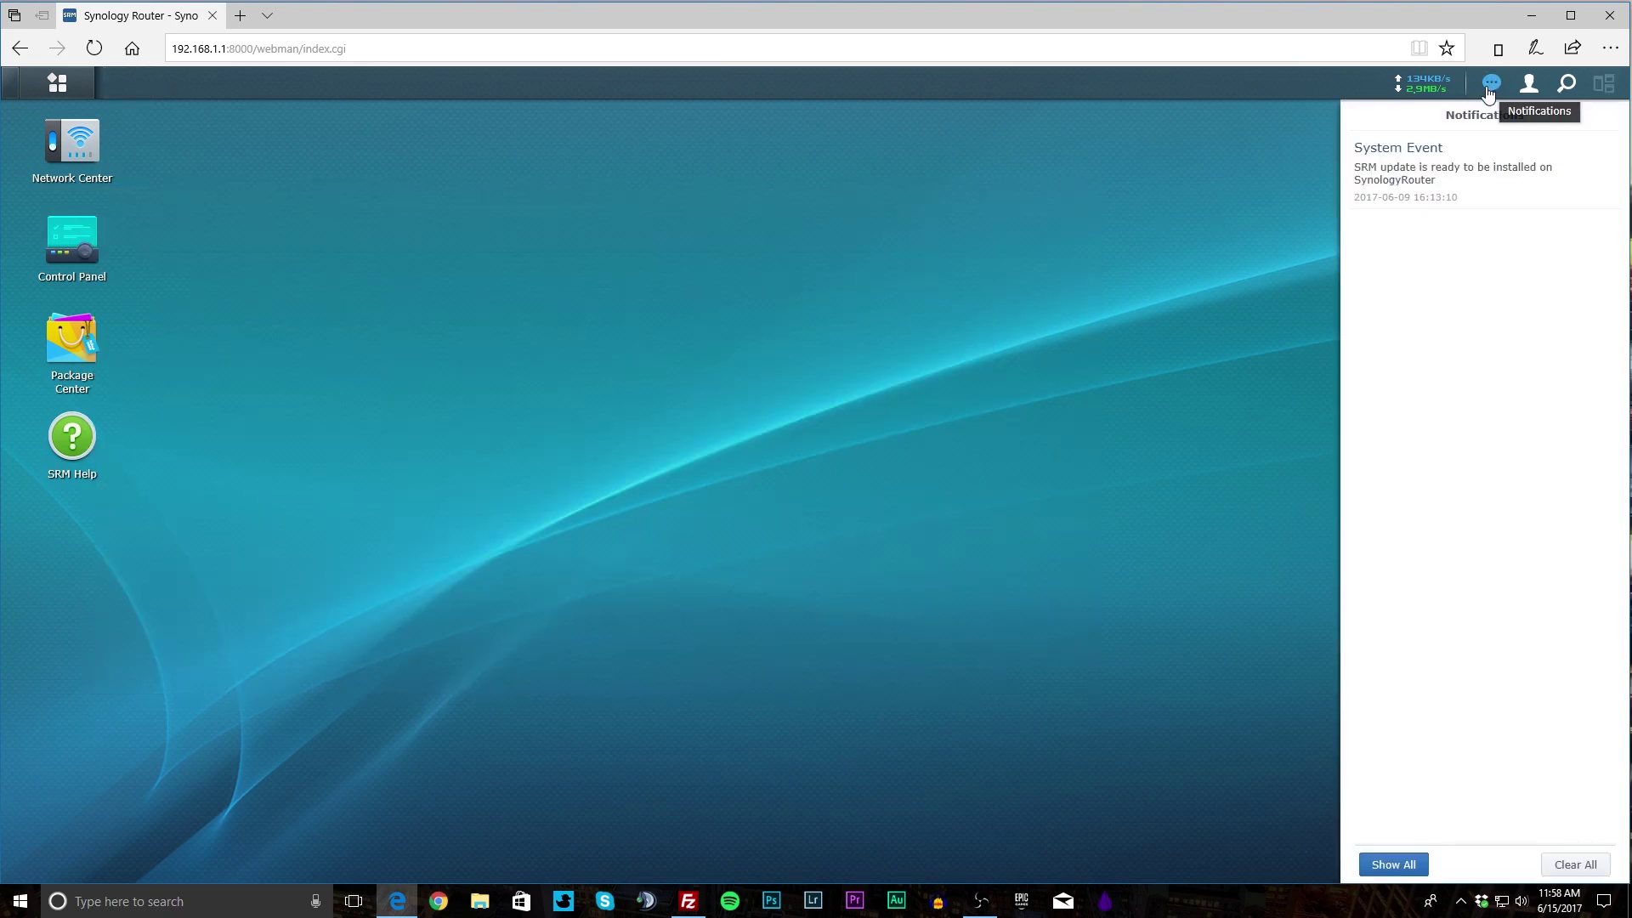
left_click(1489, 88)
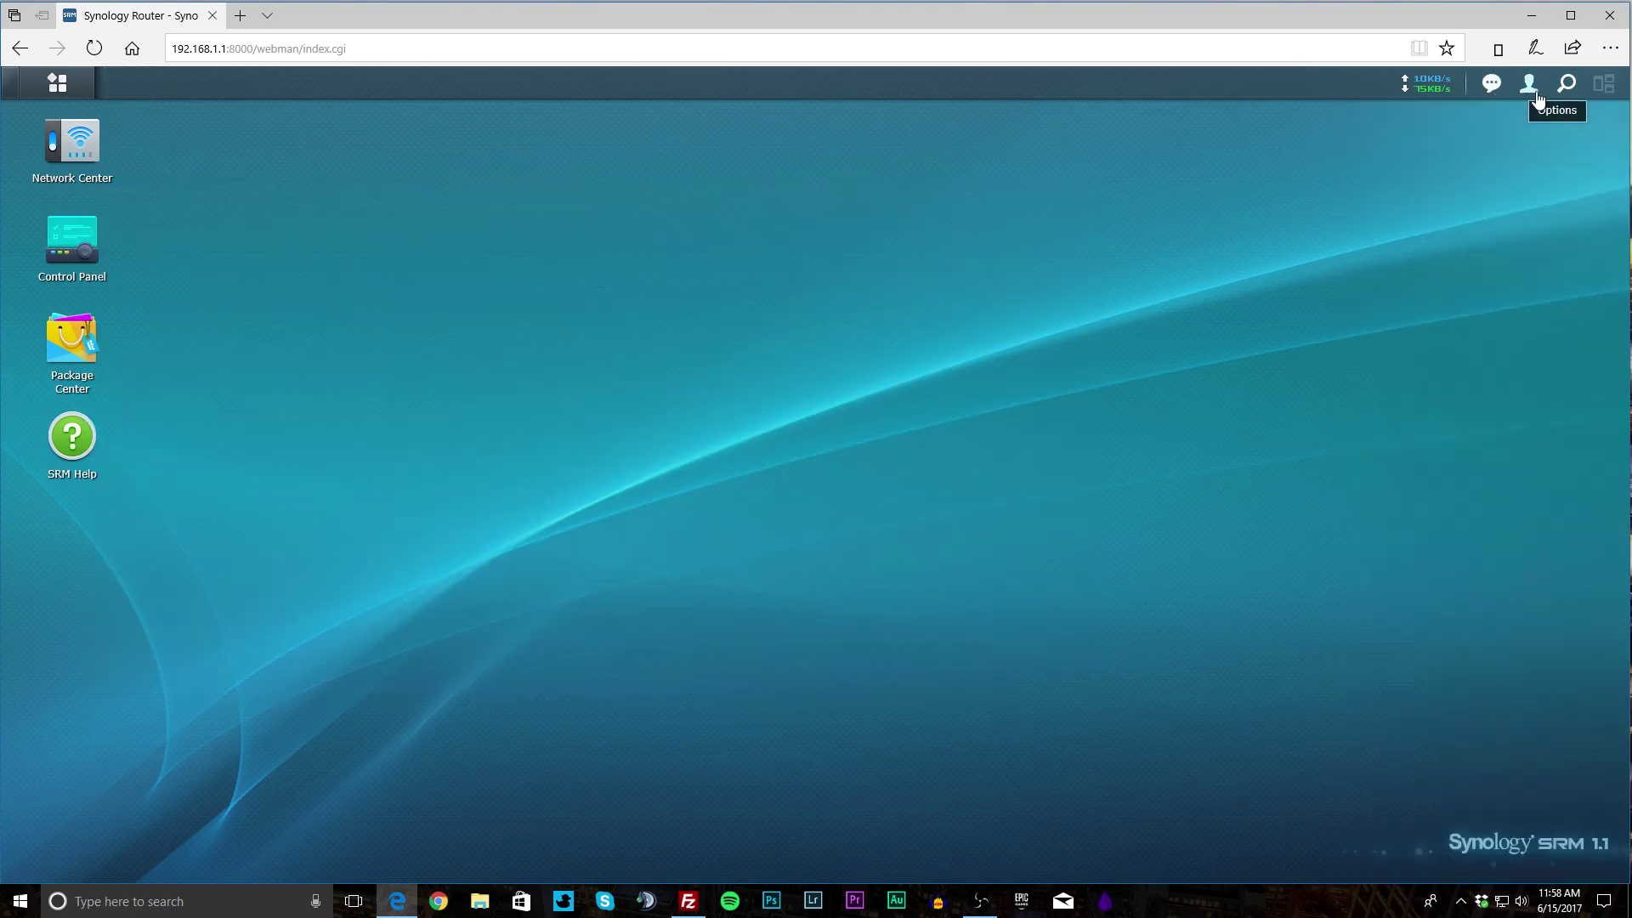
left_click(1529, 83)
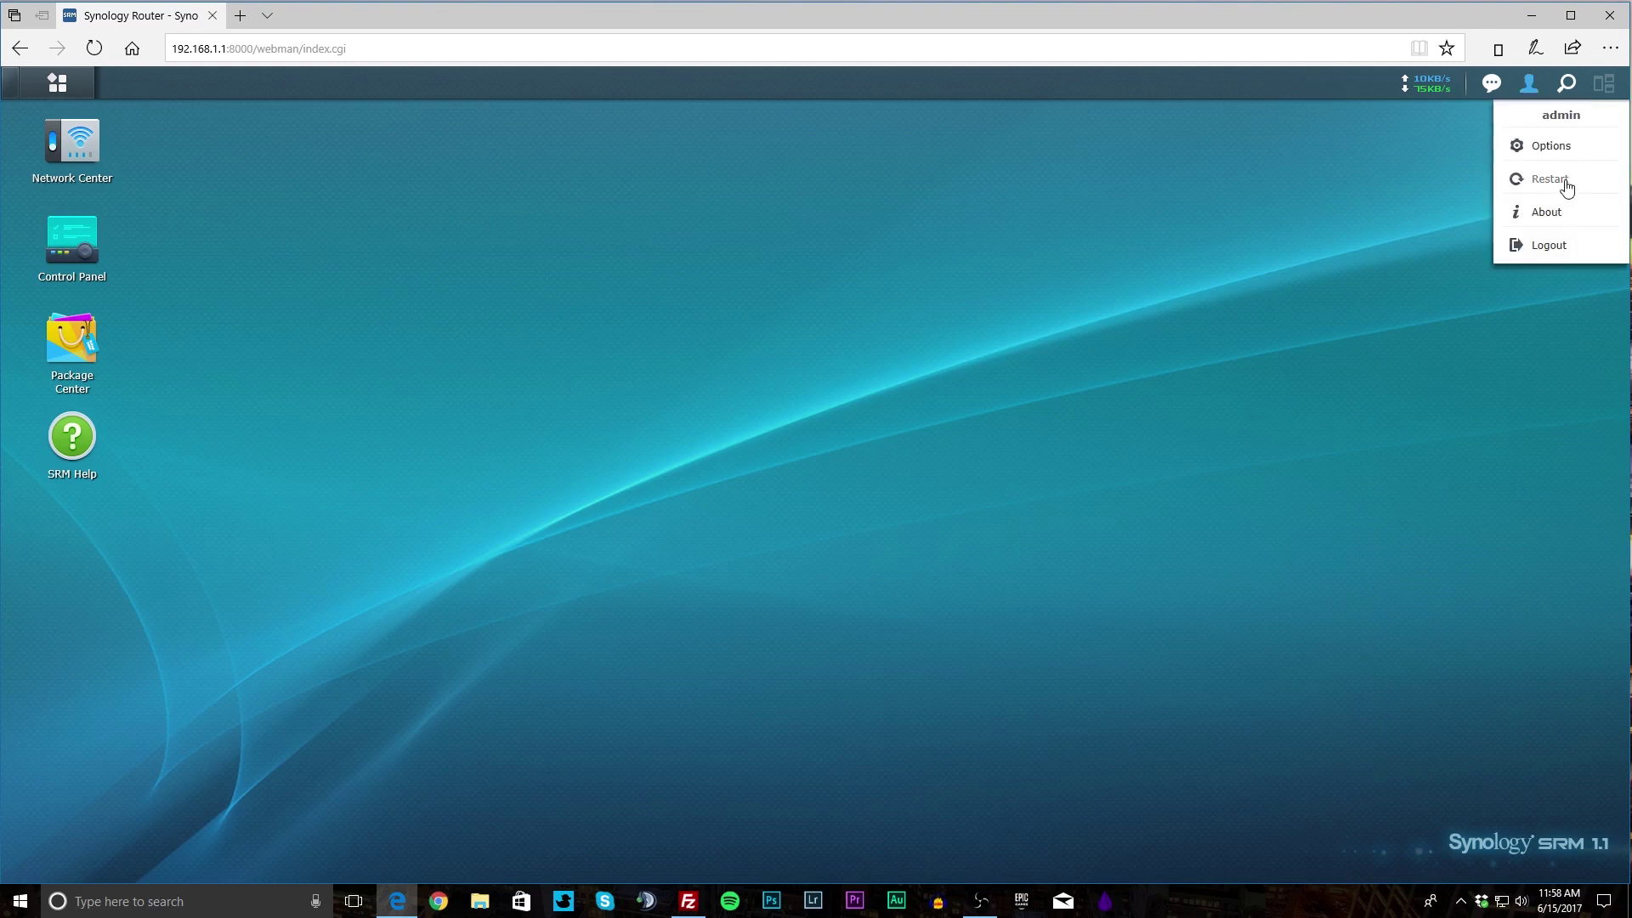
left_click(1566, 88)
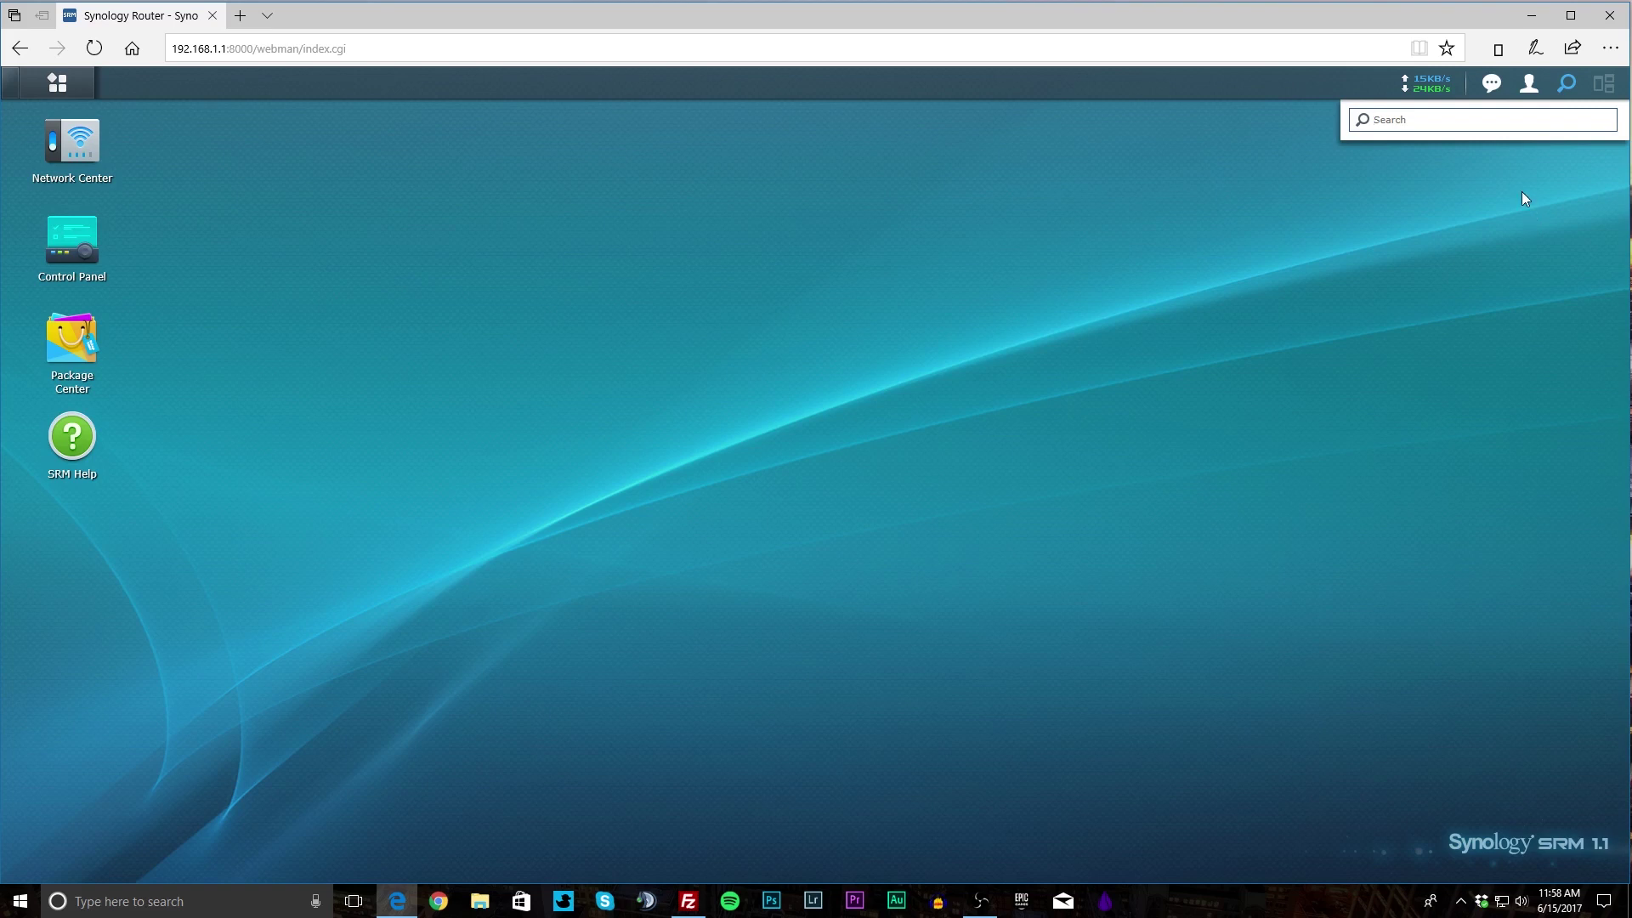
left_click(1500, 211)
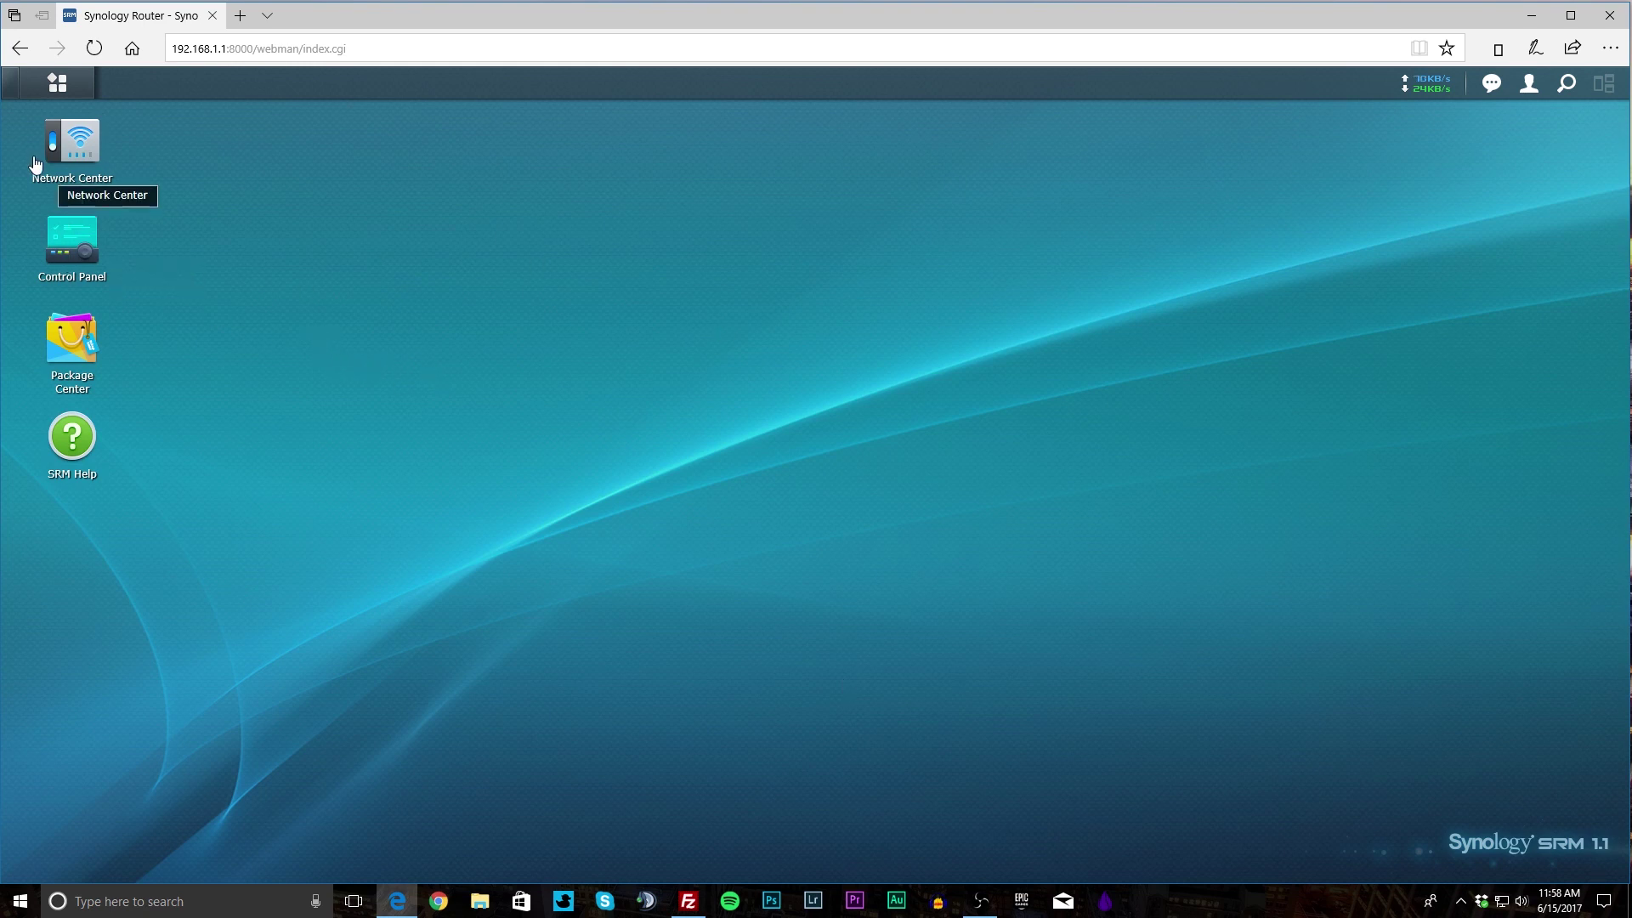
Open Network Center and list its connected wireless and wired devices.
left_click(80, 157)
left_click_drag(424, 232, 630, 225)
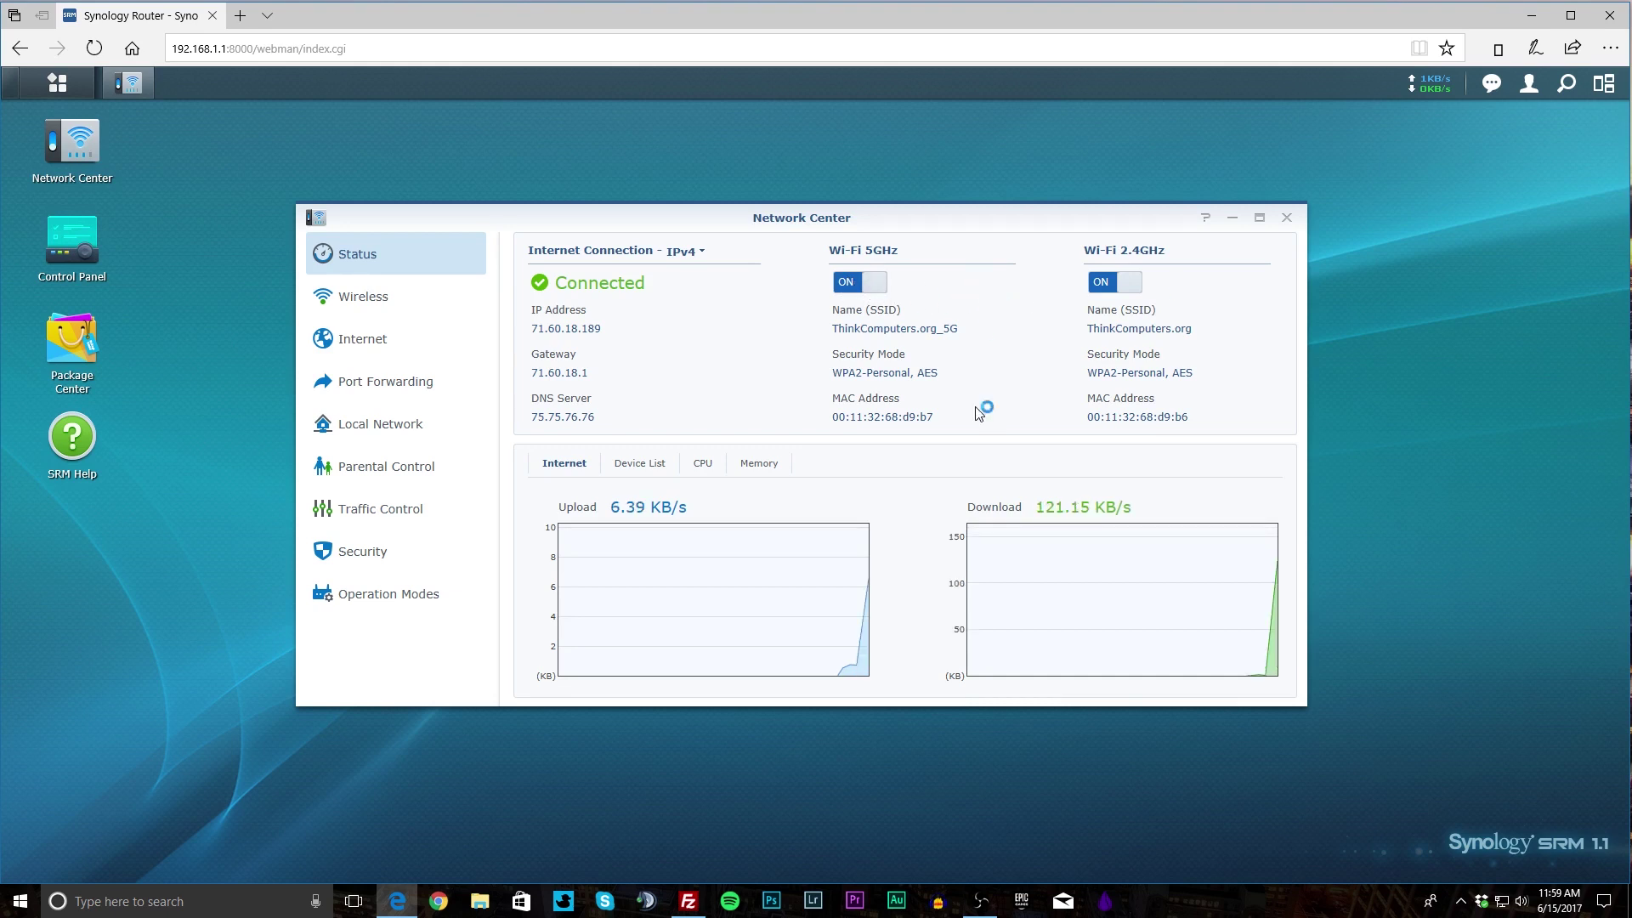
mouse_move(845, 534)
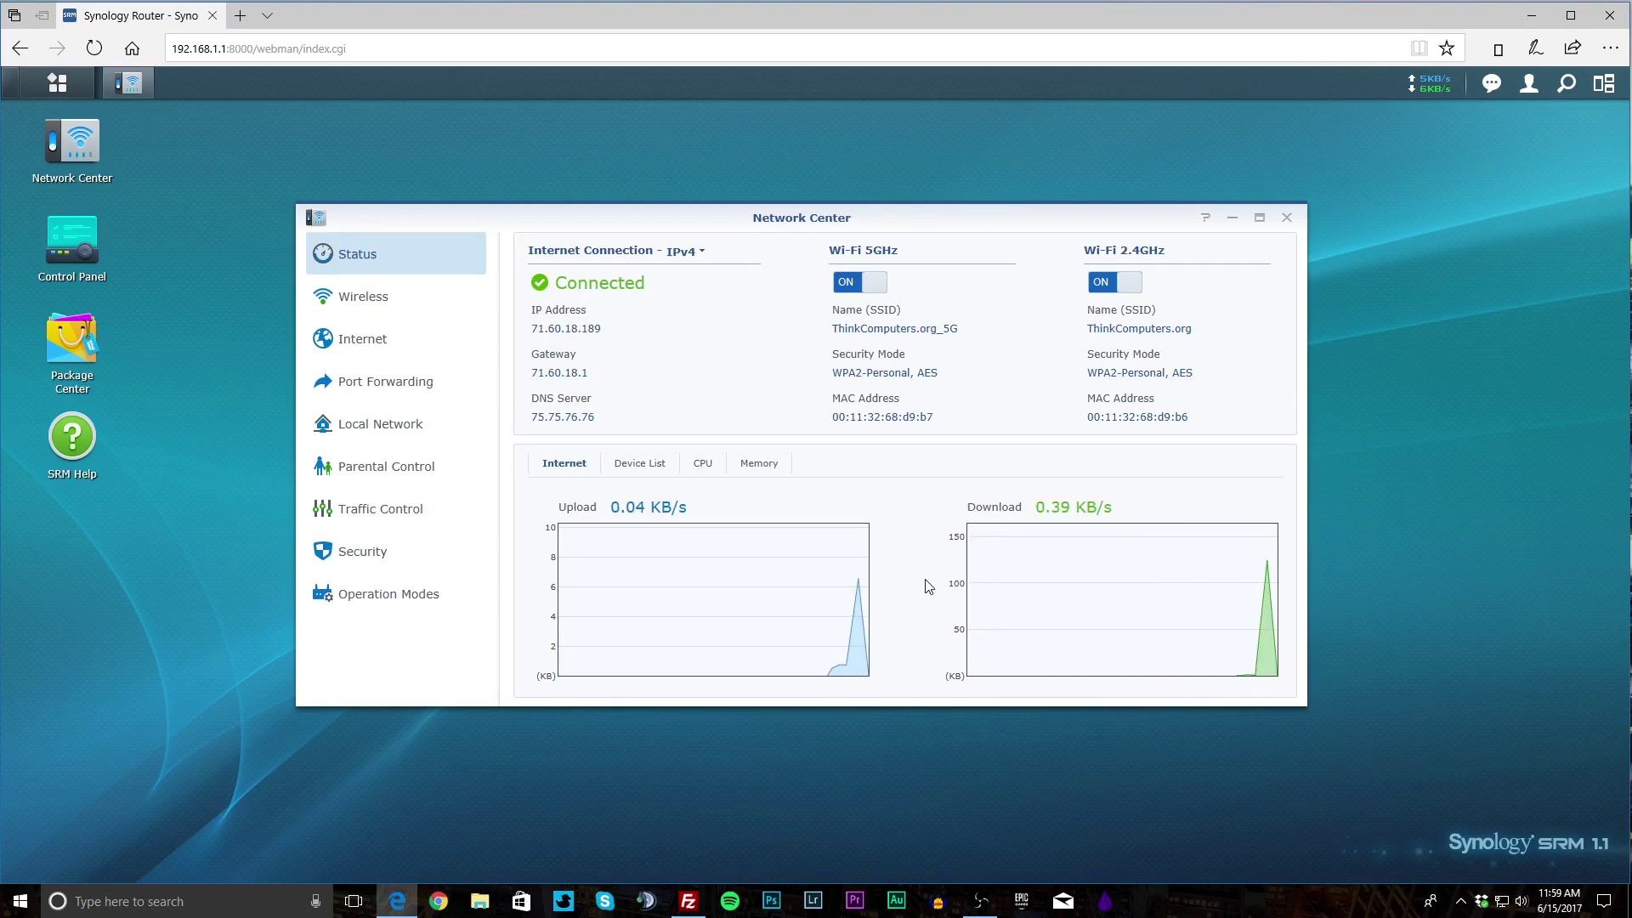
left_click(646, 465)
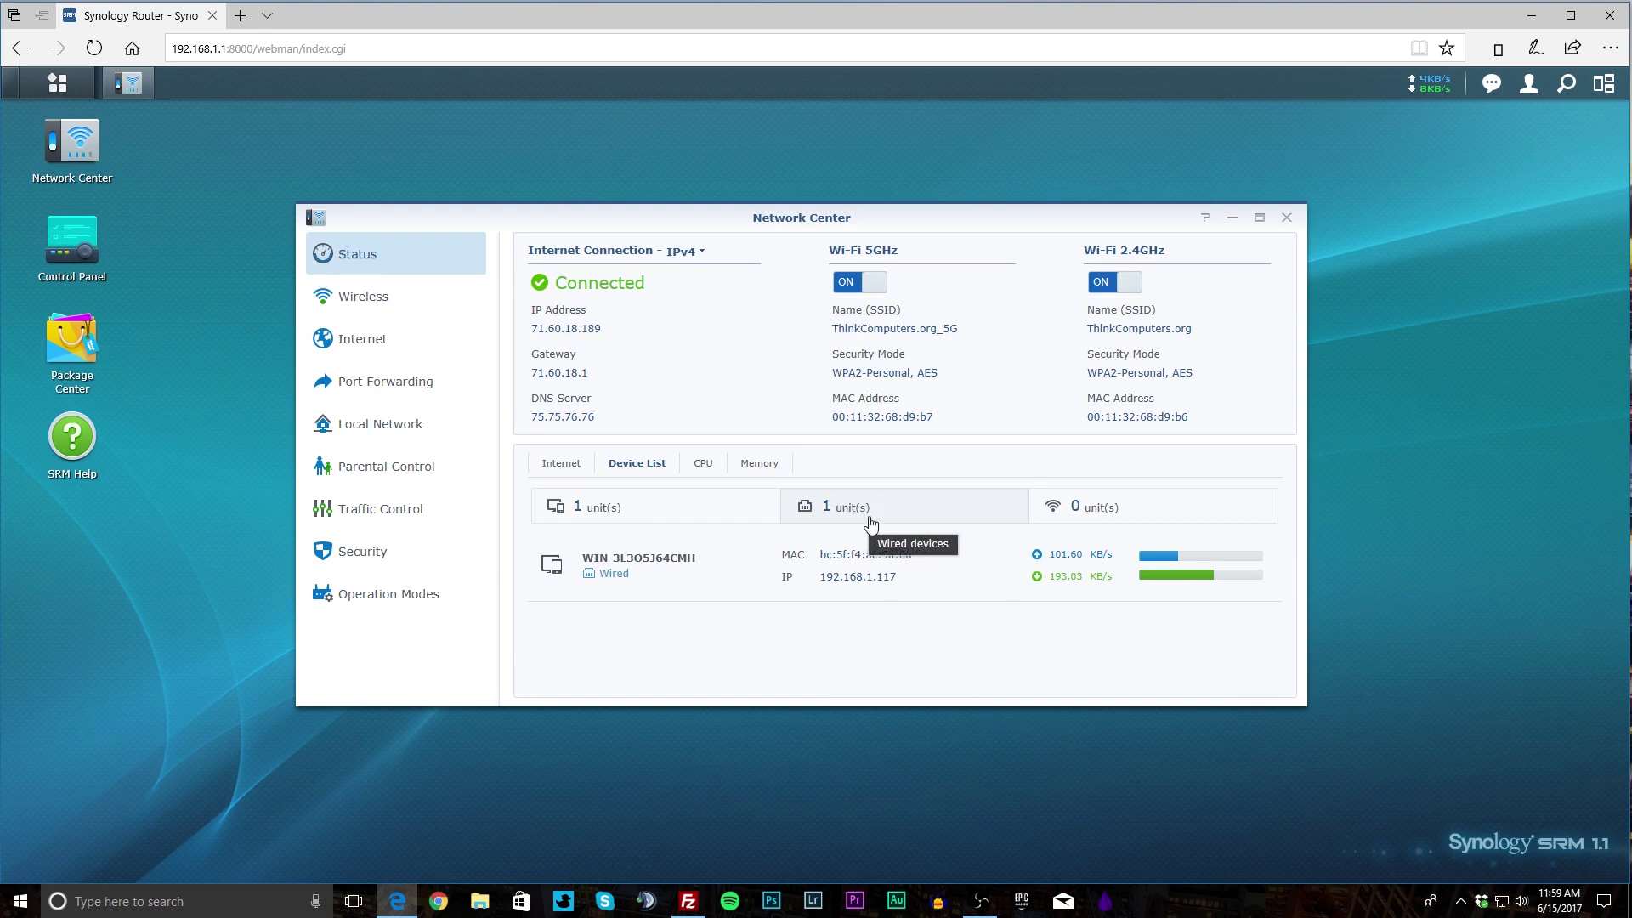
left_click(1084, 520)
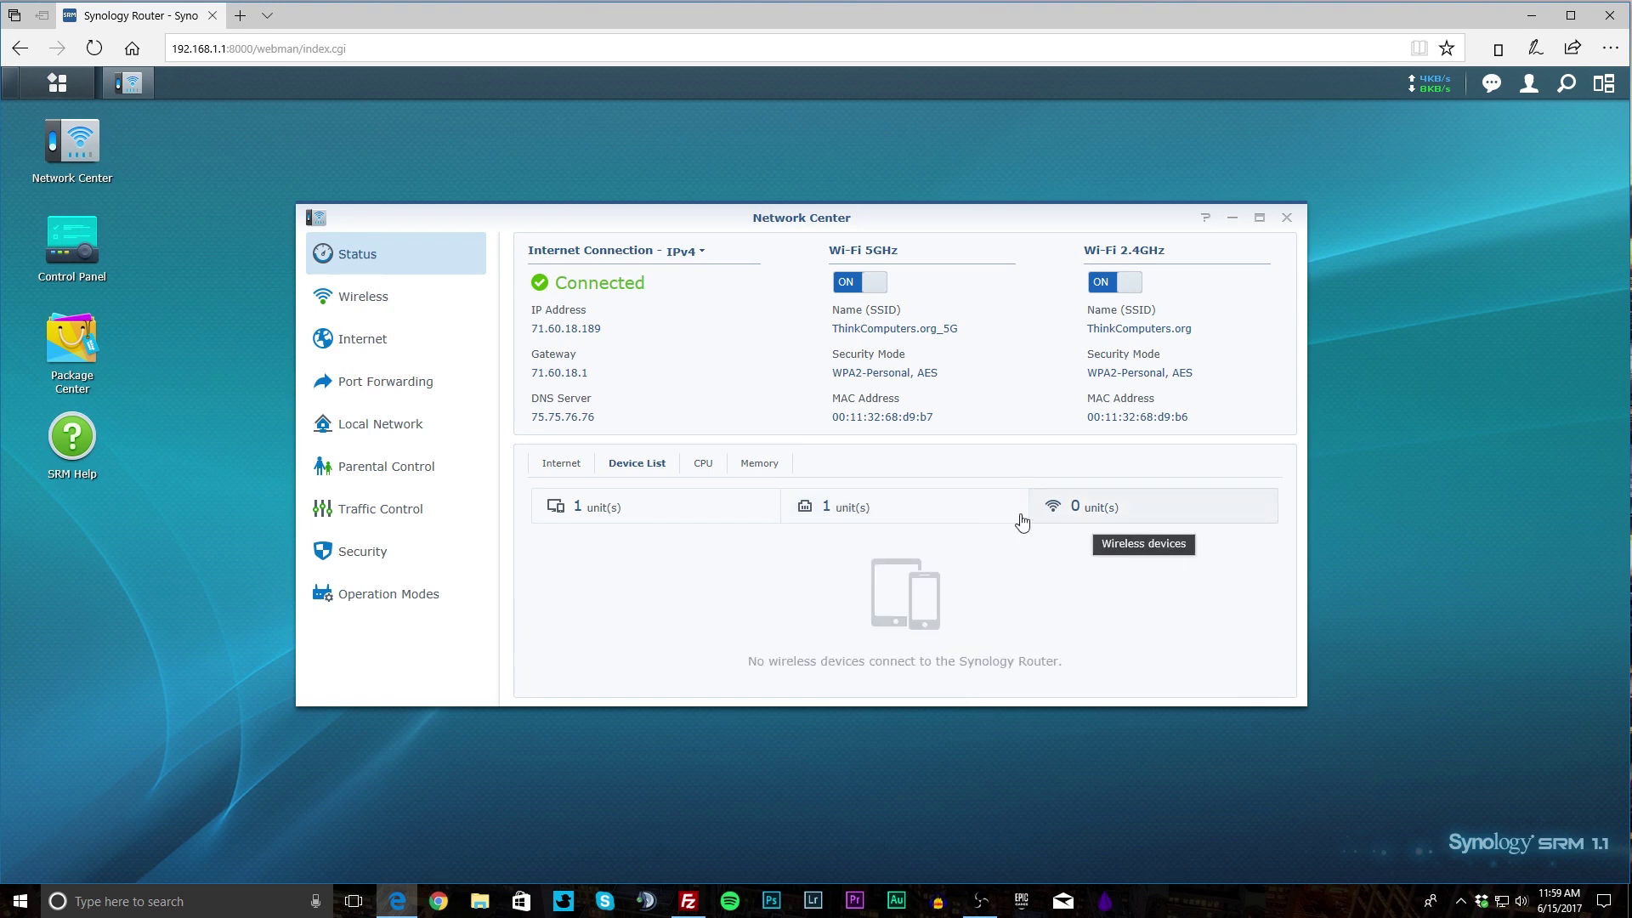
left_click(949, 527)
Check the CPU load averages and memory usage, ending on the CPU graph.
left_click(699, 463)
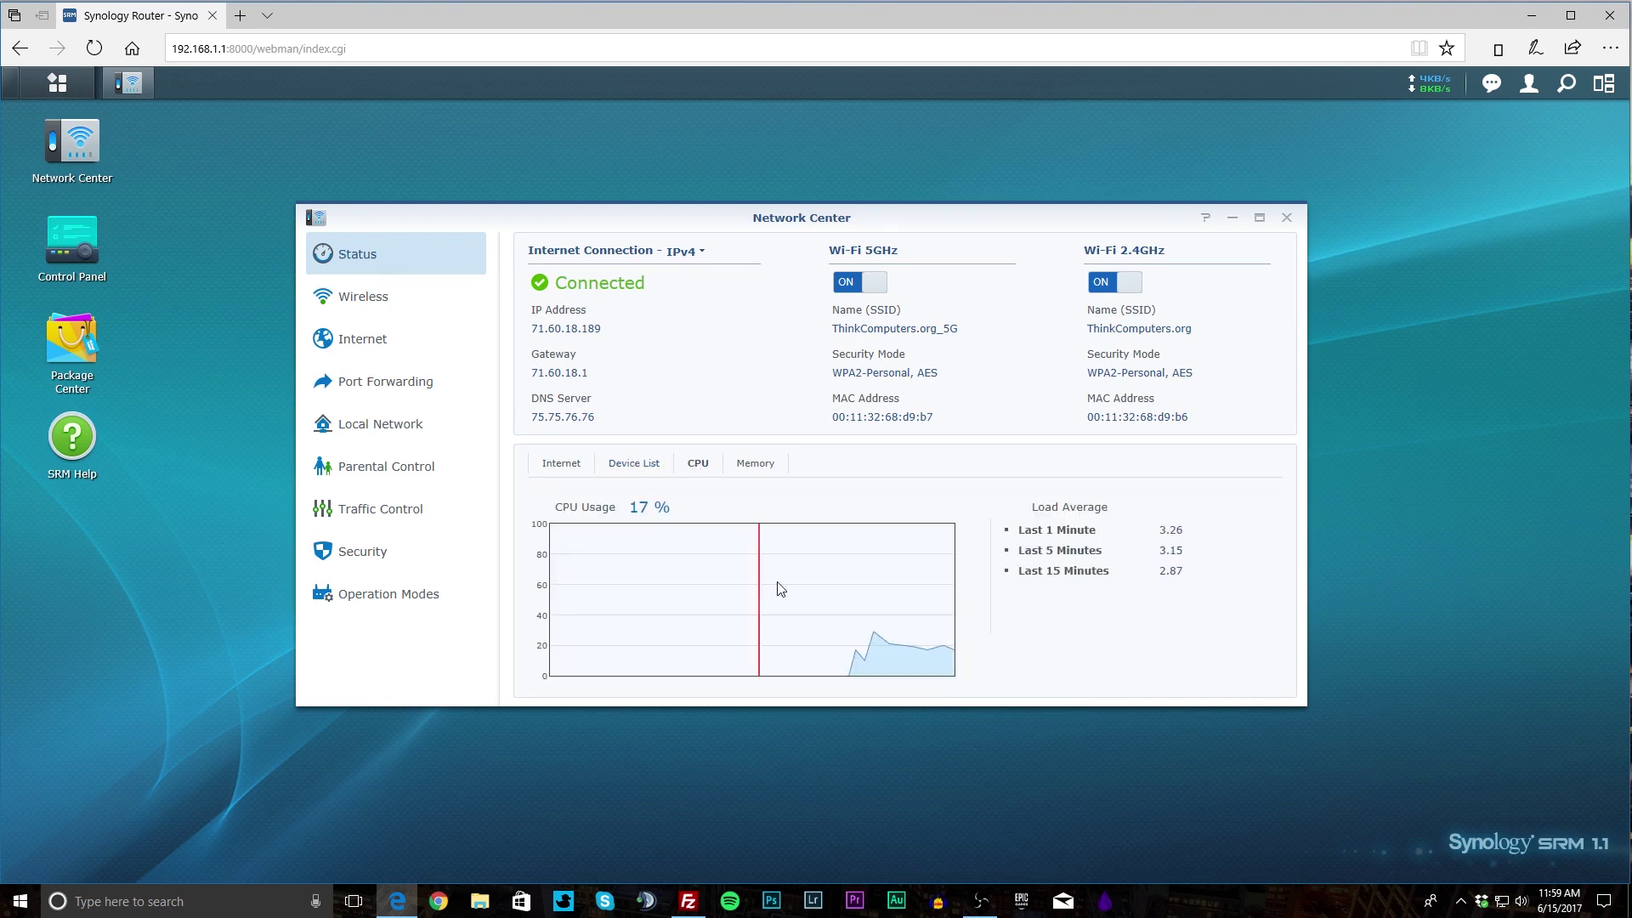
left_click(751, 466)
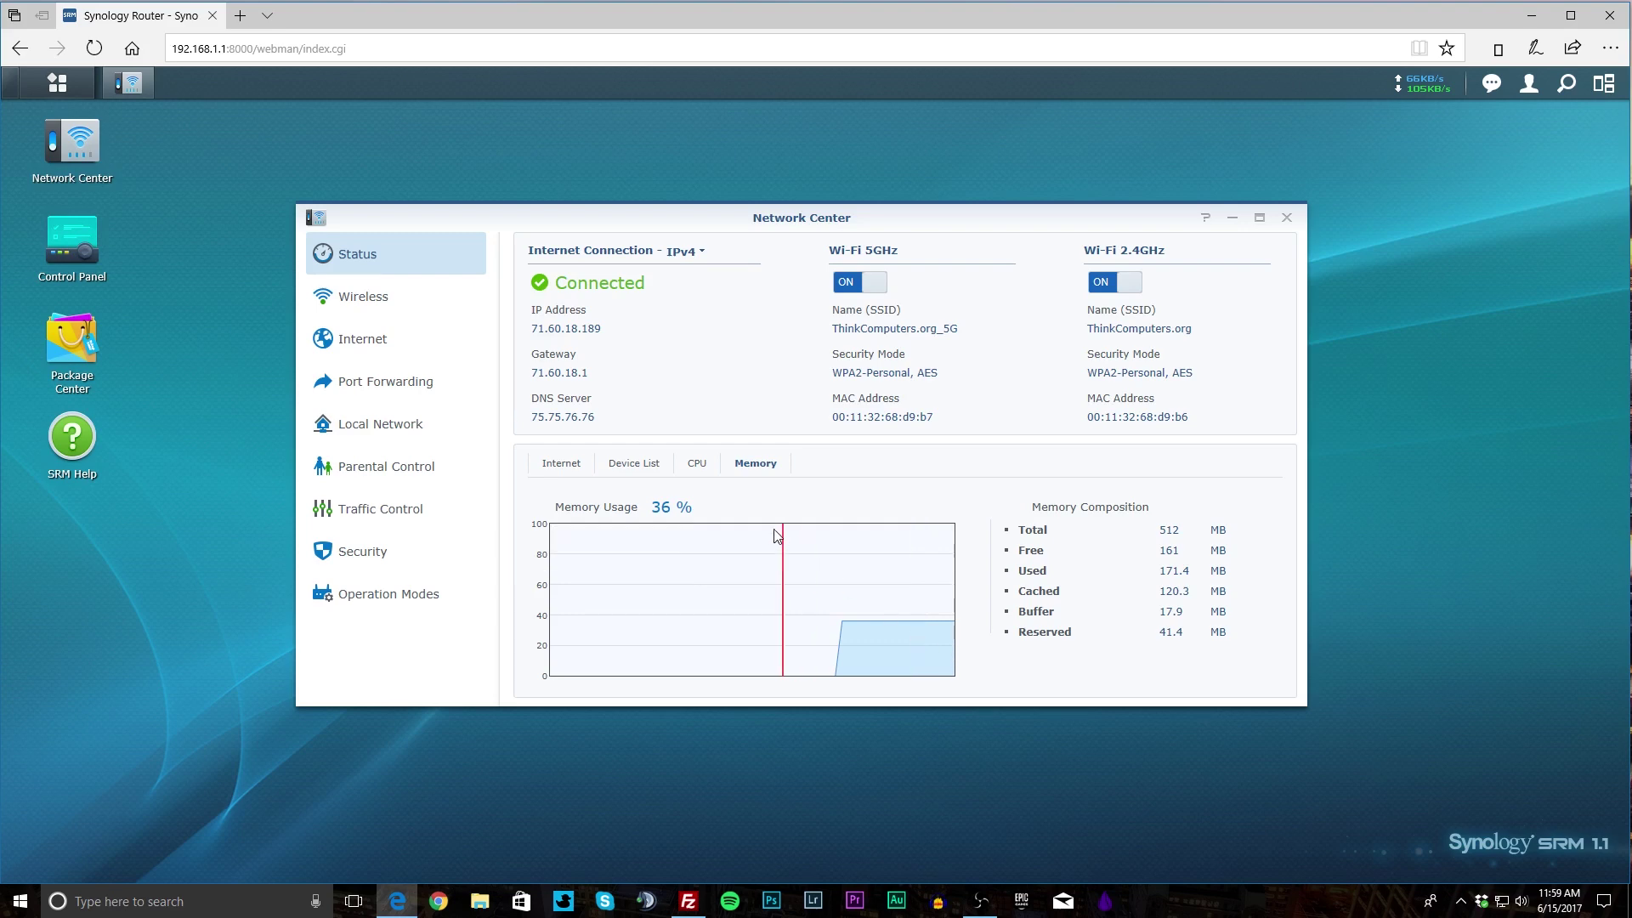
left_click(708, 470)
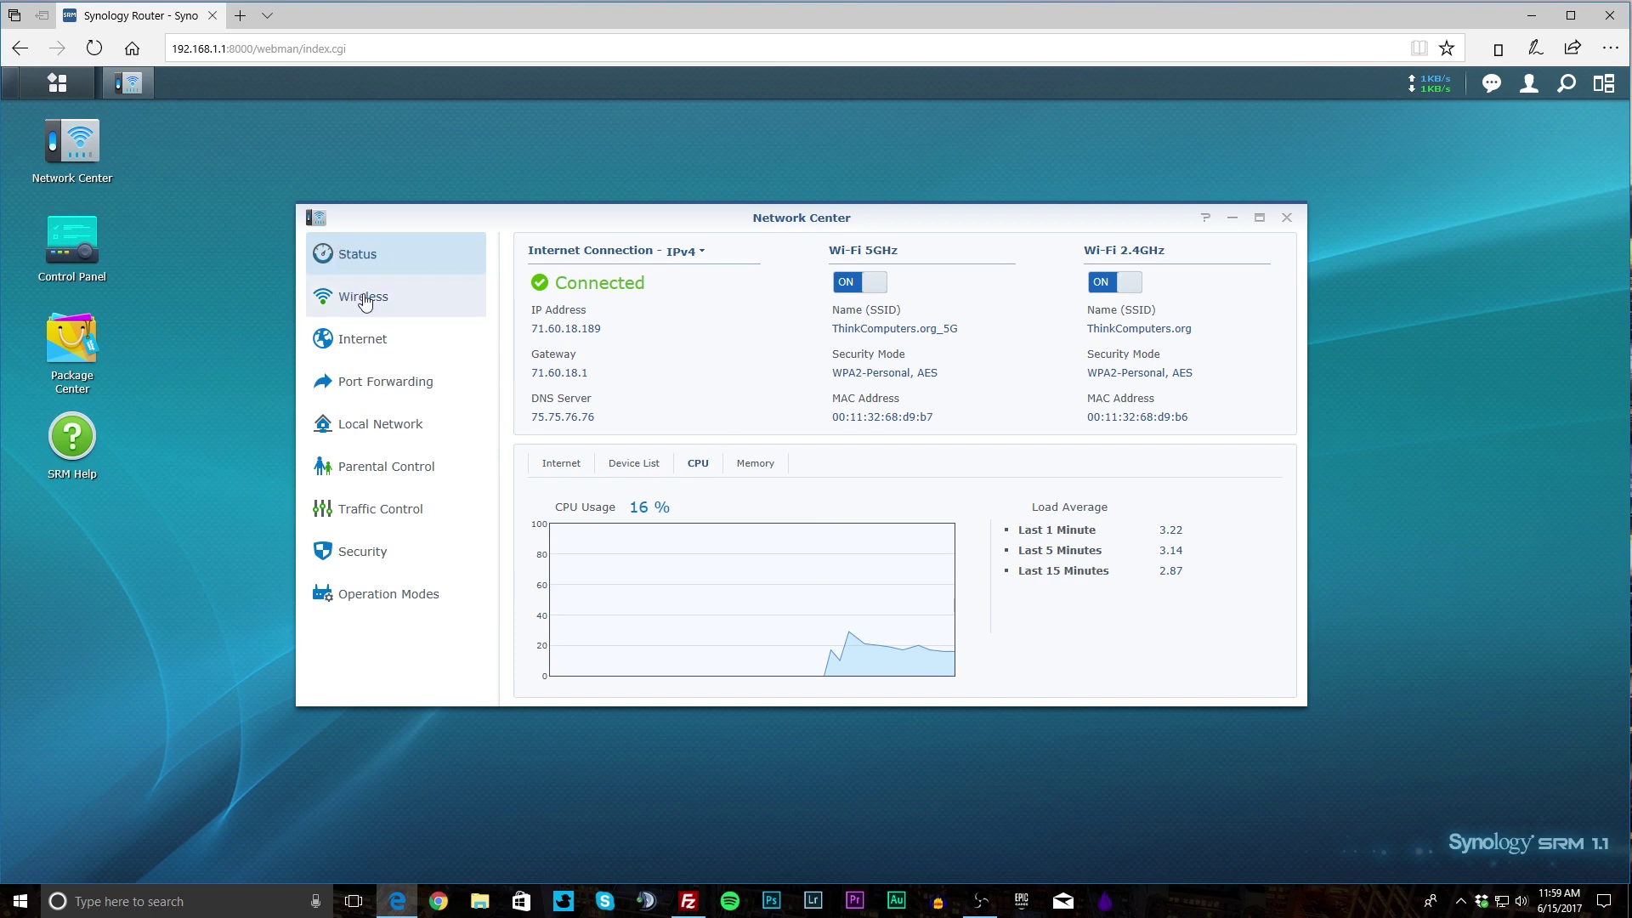
Open the Wireless section and scroll through the Wi-Fi band settings.
left_click(441, 311)
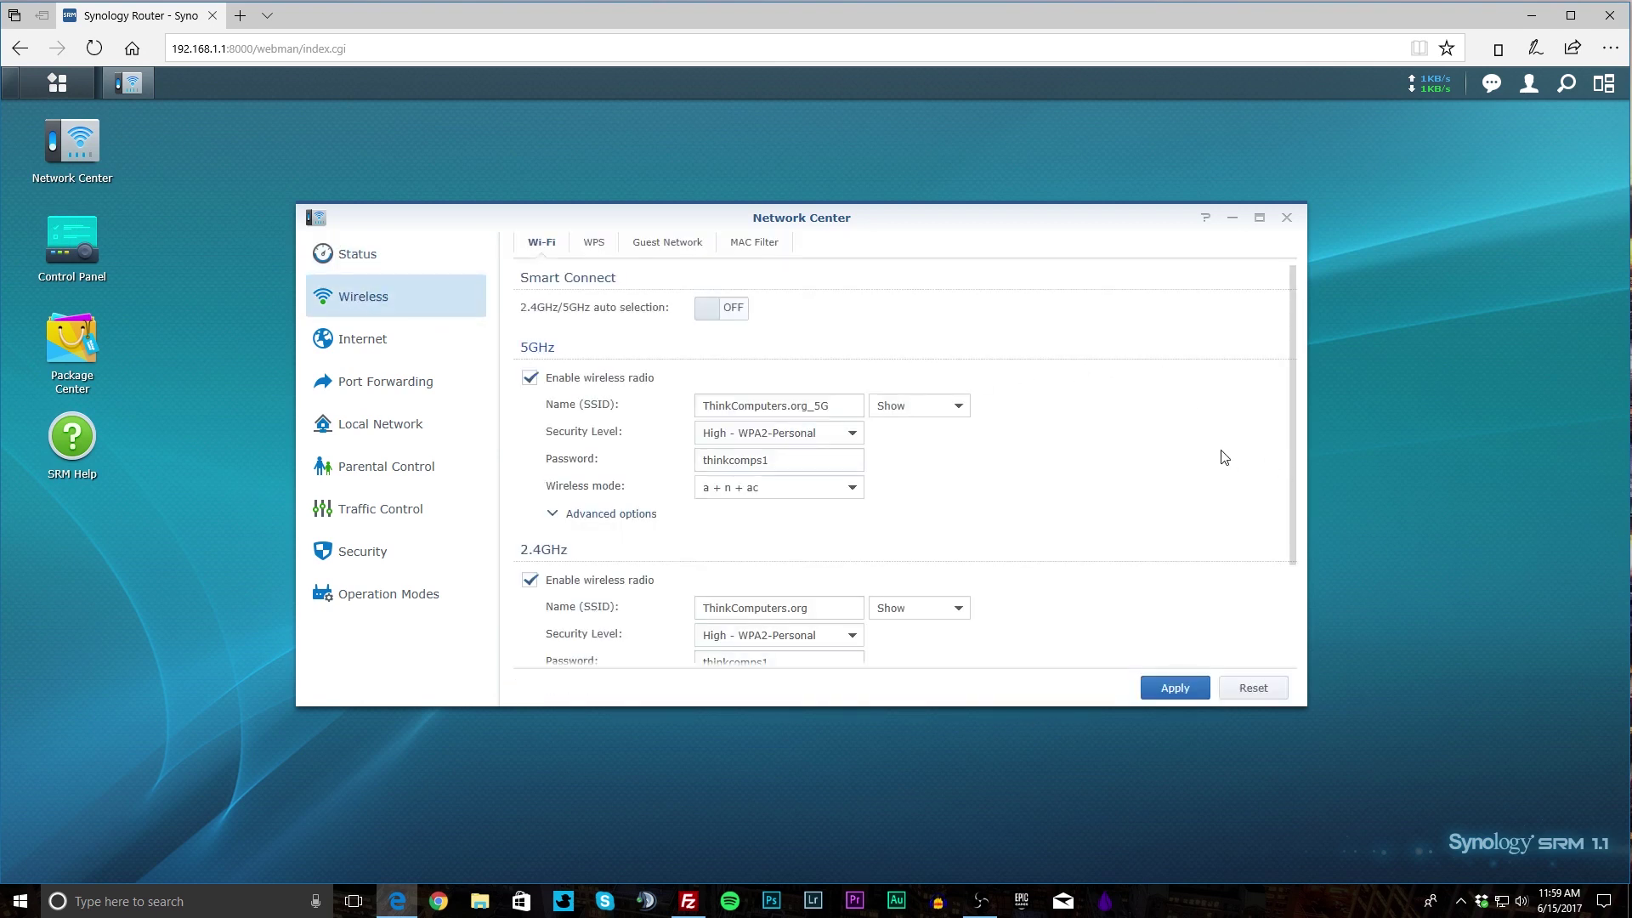
scroll(1221, 455, "down", 2)
scroll(1221, 481, "up", 2)
scroll(1080, 508, "down", 2)
scroll(1058, 493, "up", 2)
scroll(956, 475, "down", 2)
scroll(949, 476, "up", 2)
scroll(1040, 436, "down", 2)
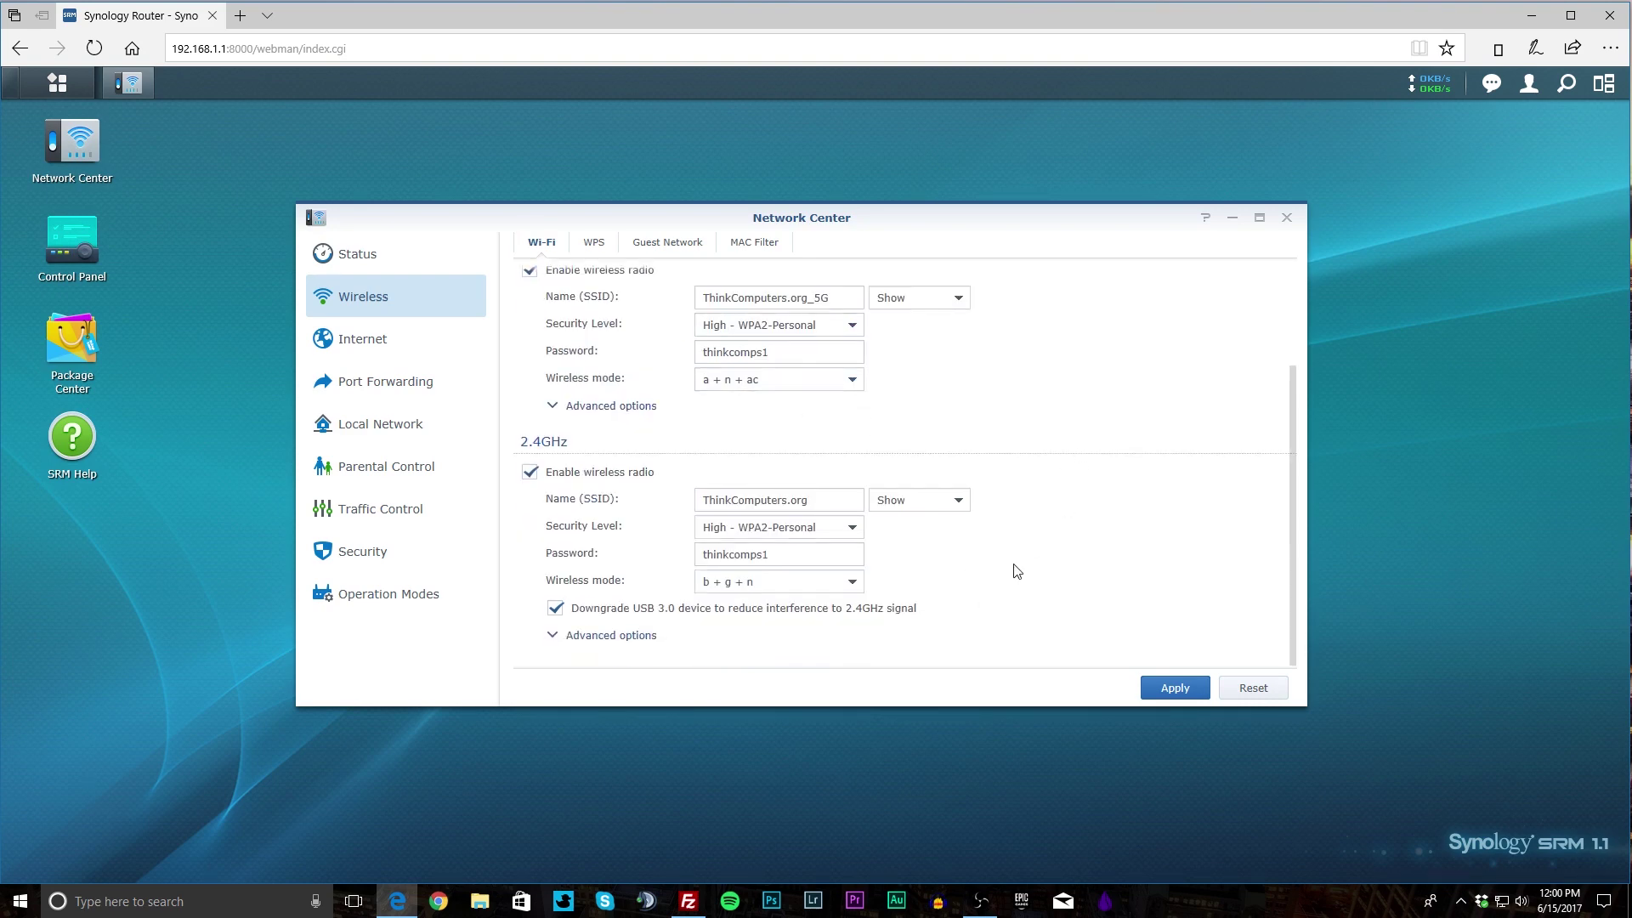
scroll(1032, 548, "up", 2)
scroll(969, 532, "down", 2)
scroll(966, 530, "up", 1)
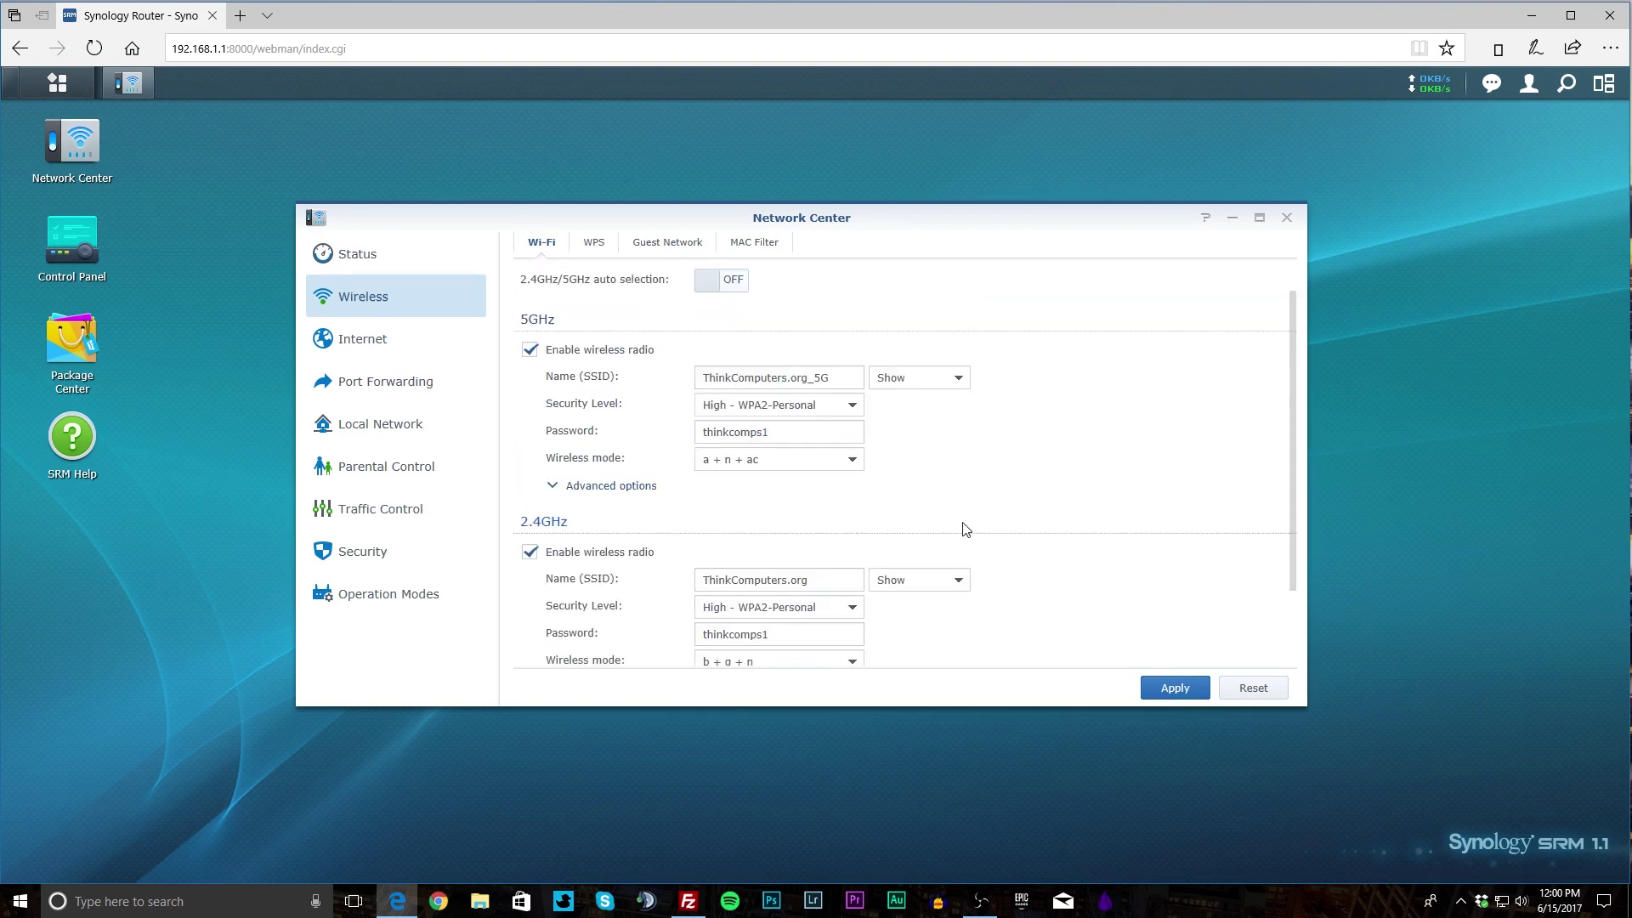
Look over the WPS and Guest Network tabs, ending on the empty MAC Filter list.
left_click(595, 246)
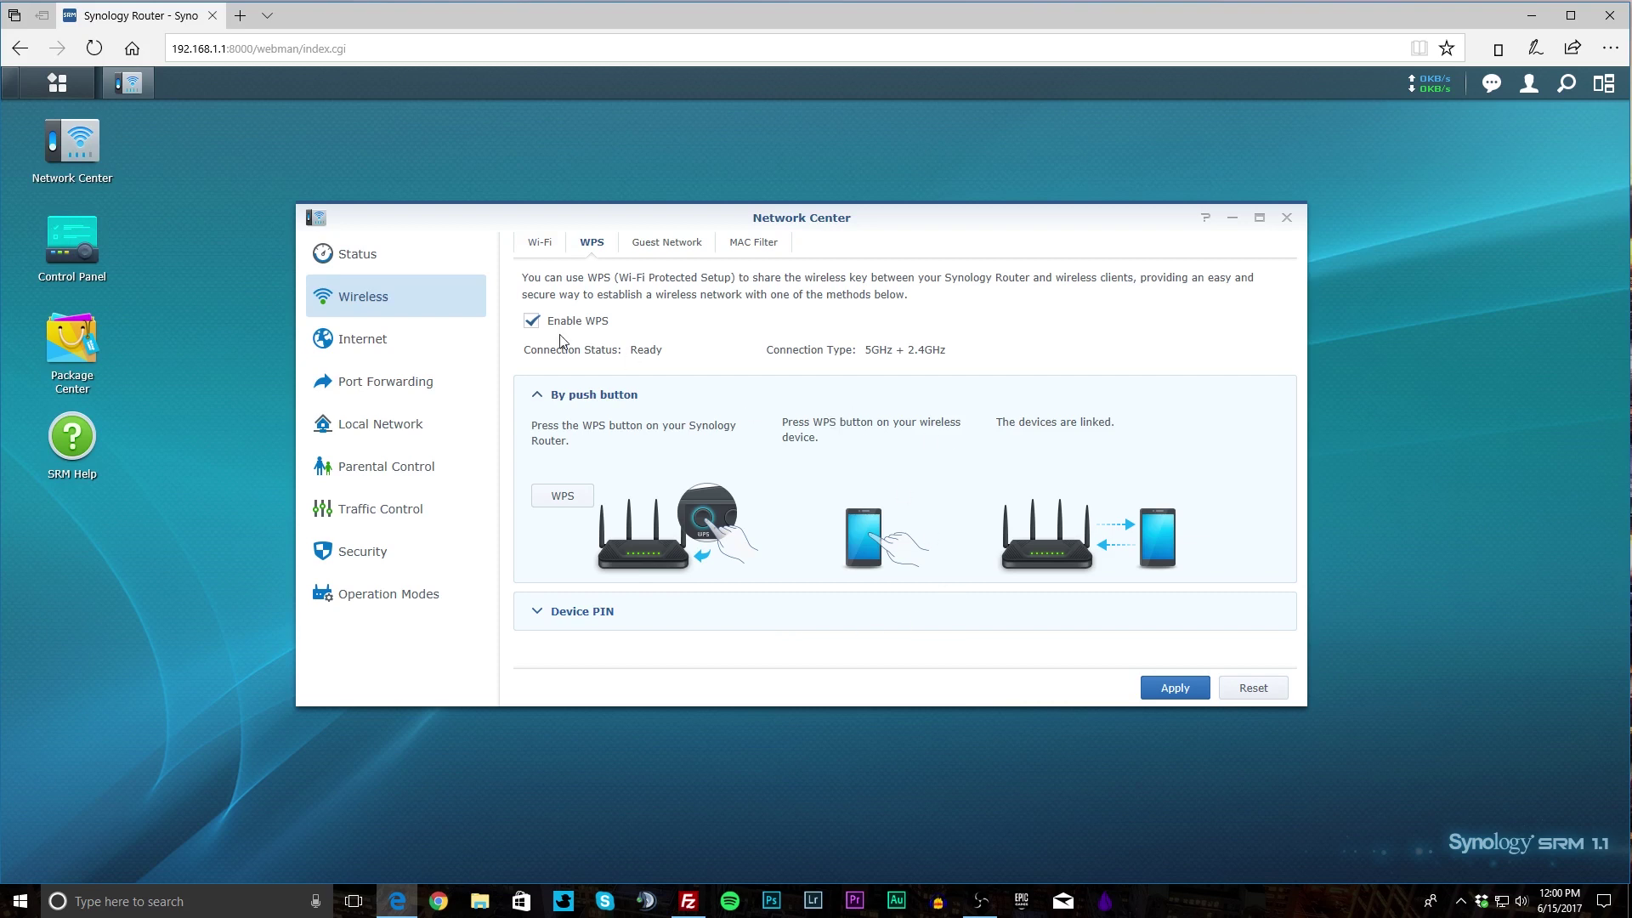
left_click(676, 249)
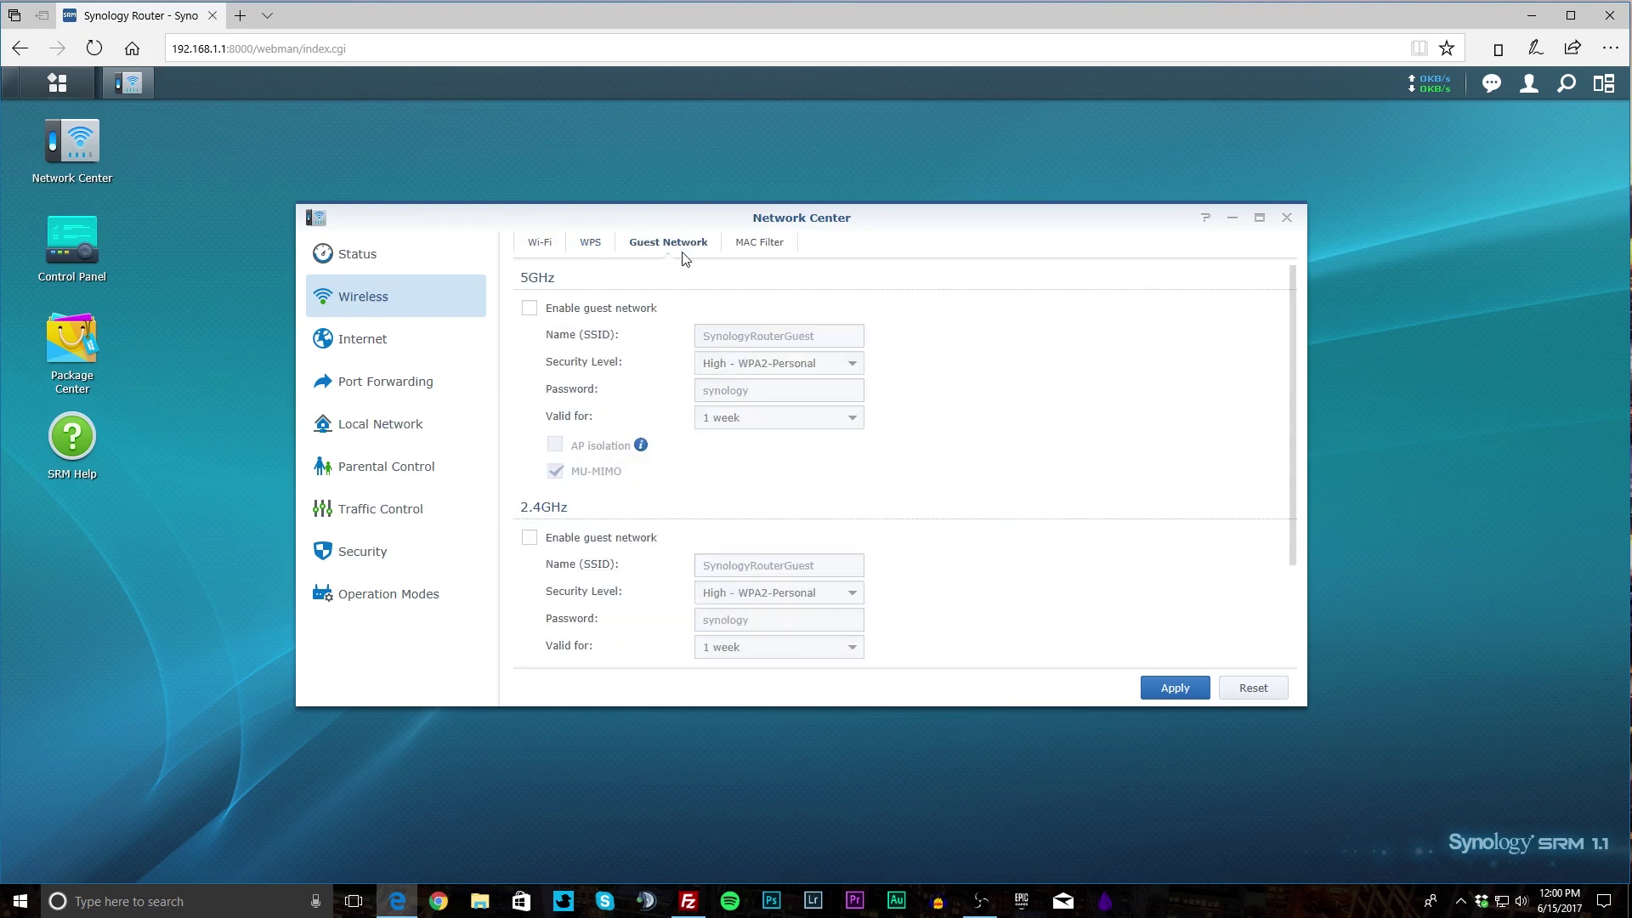
scroll(765, 399, "down", 3)
scroll(772, 408, "up", 3)
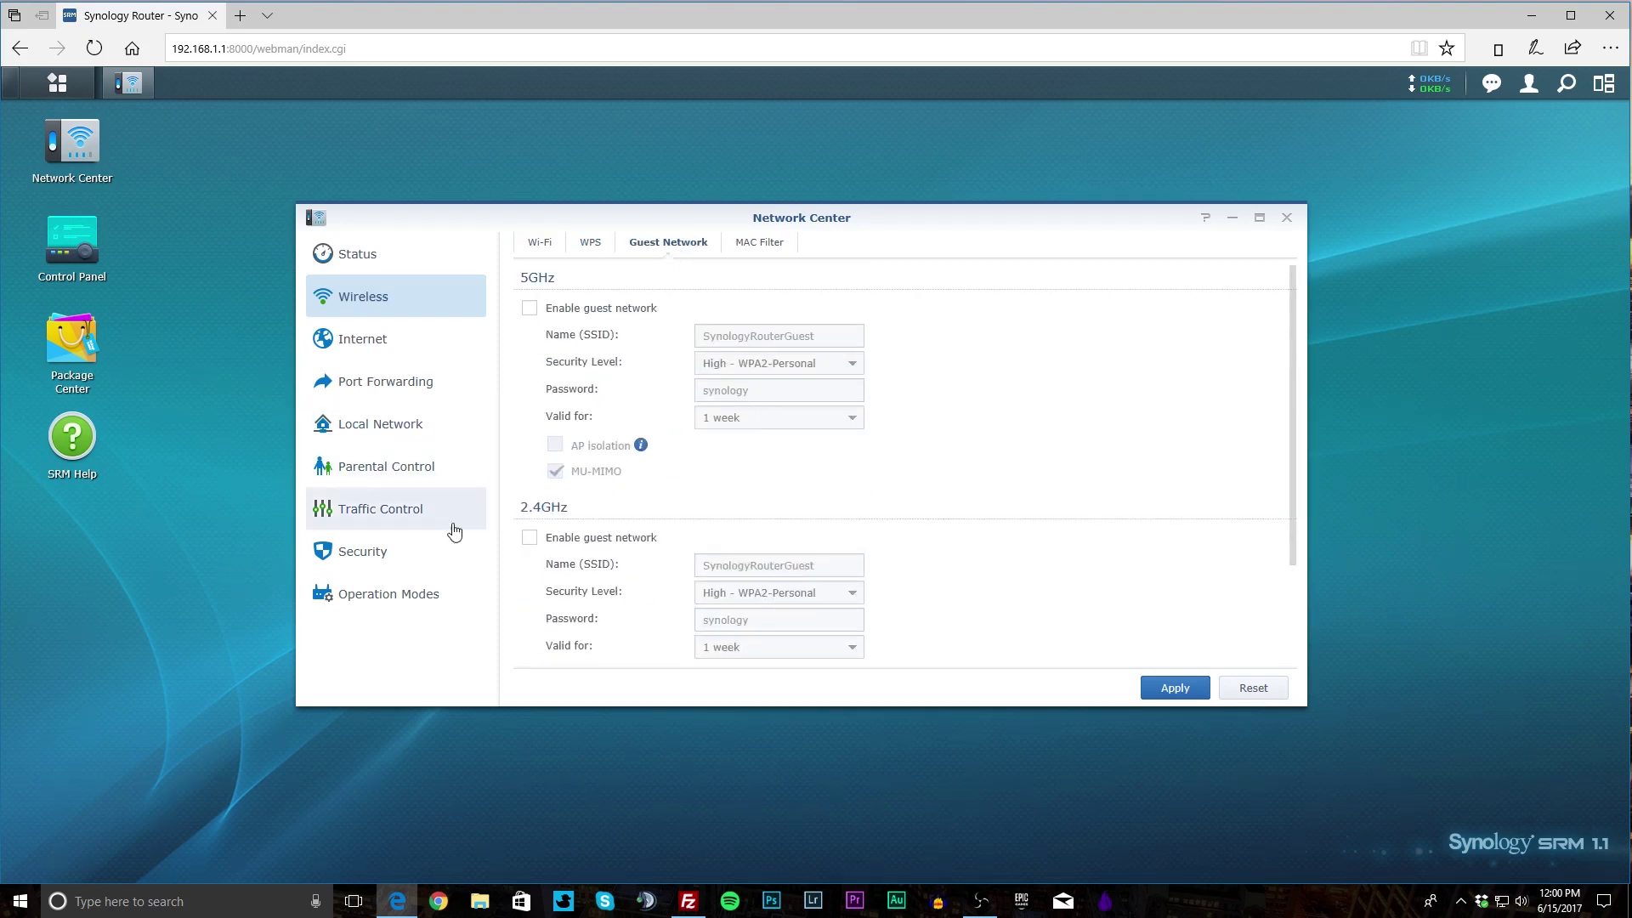
left_click(744, 243)
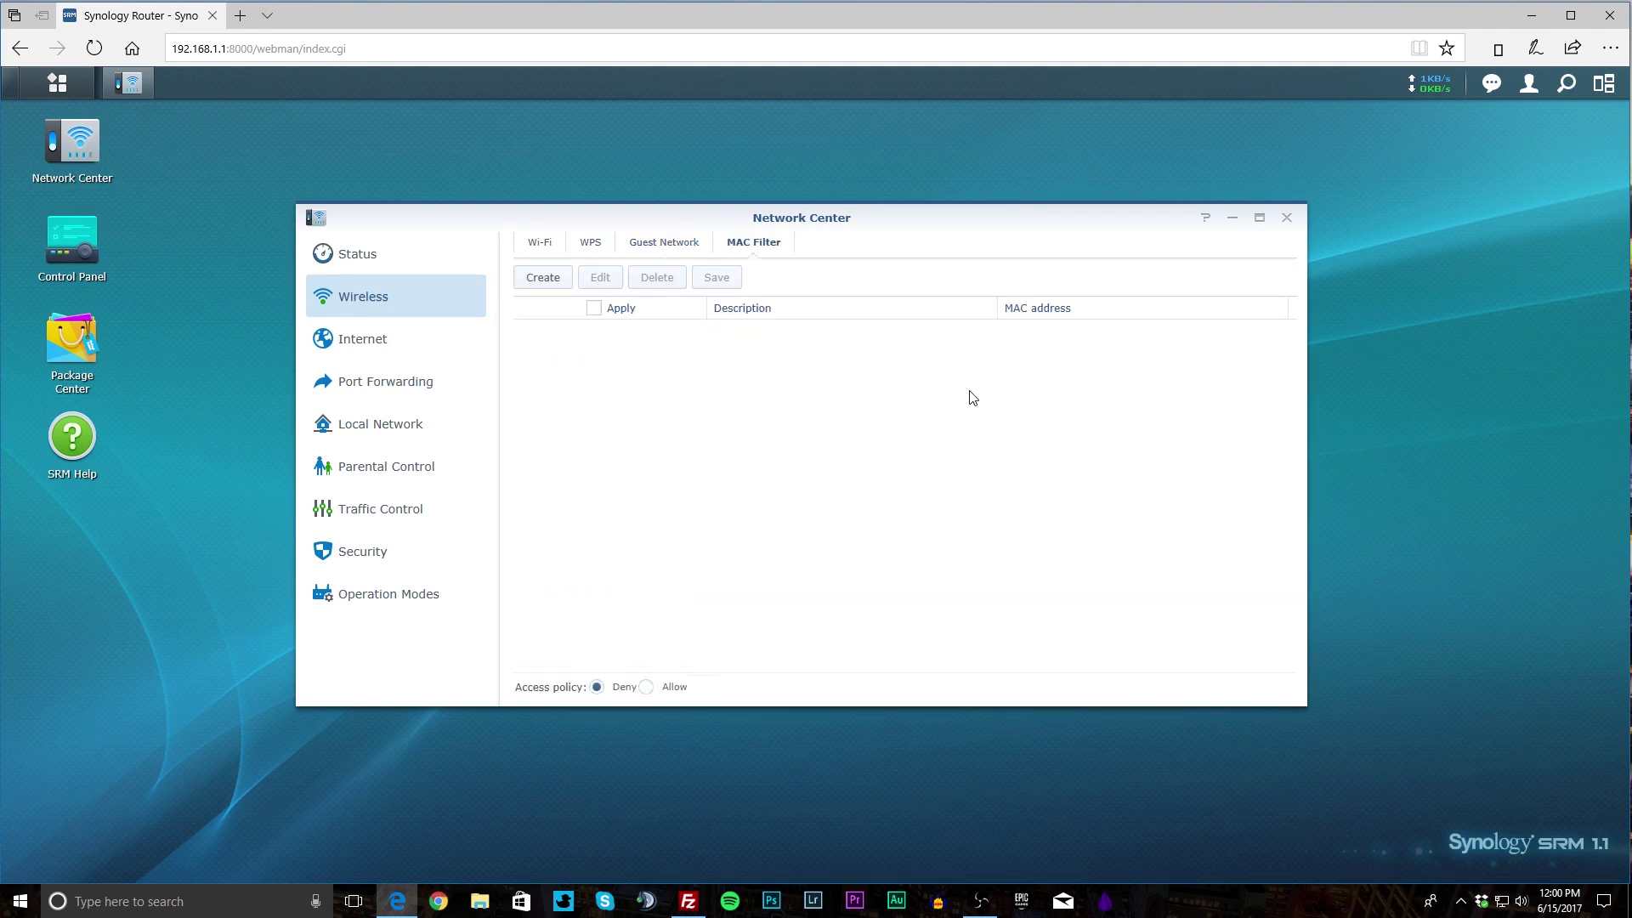
Browse Internet's Smart WAN, QuickConnect & DDNS, IPv6 Tunneling and 3G & 4G tabs.
left_click(324, 348)
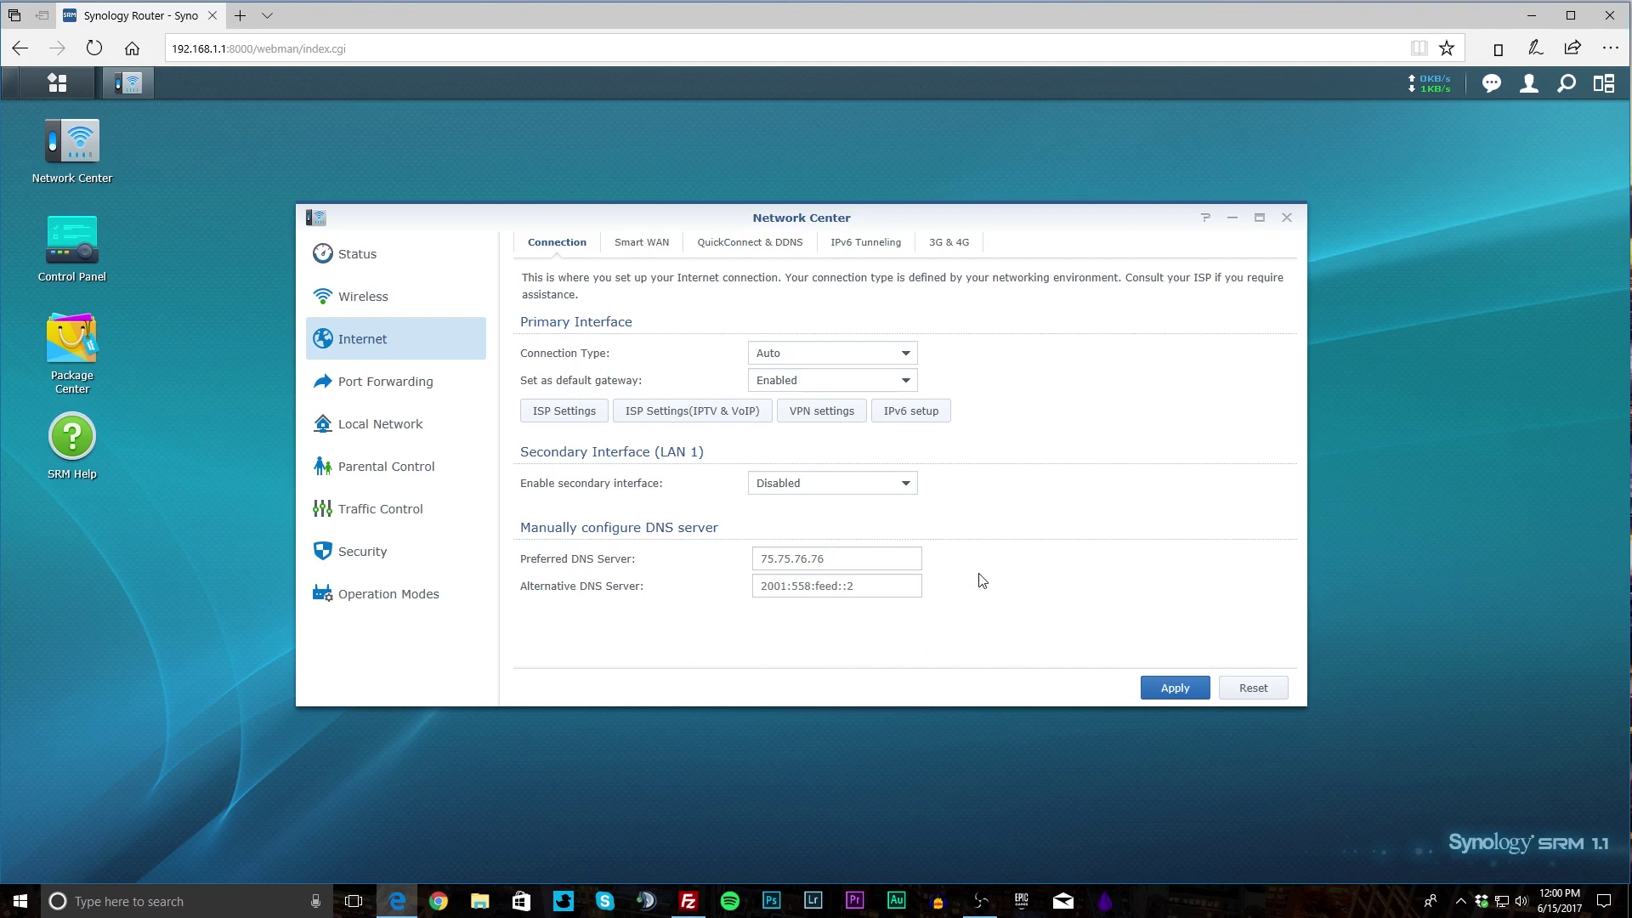
left_click(646, 249)
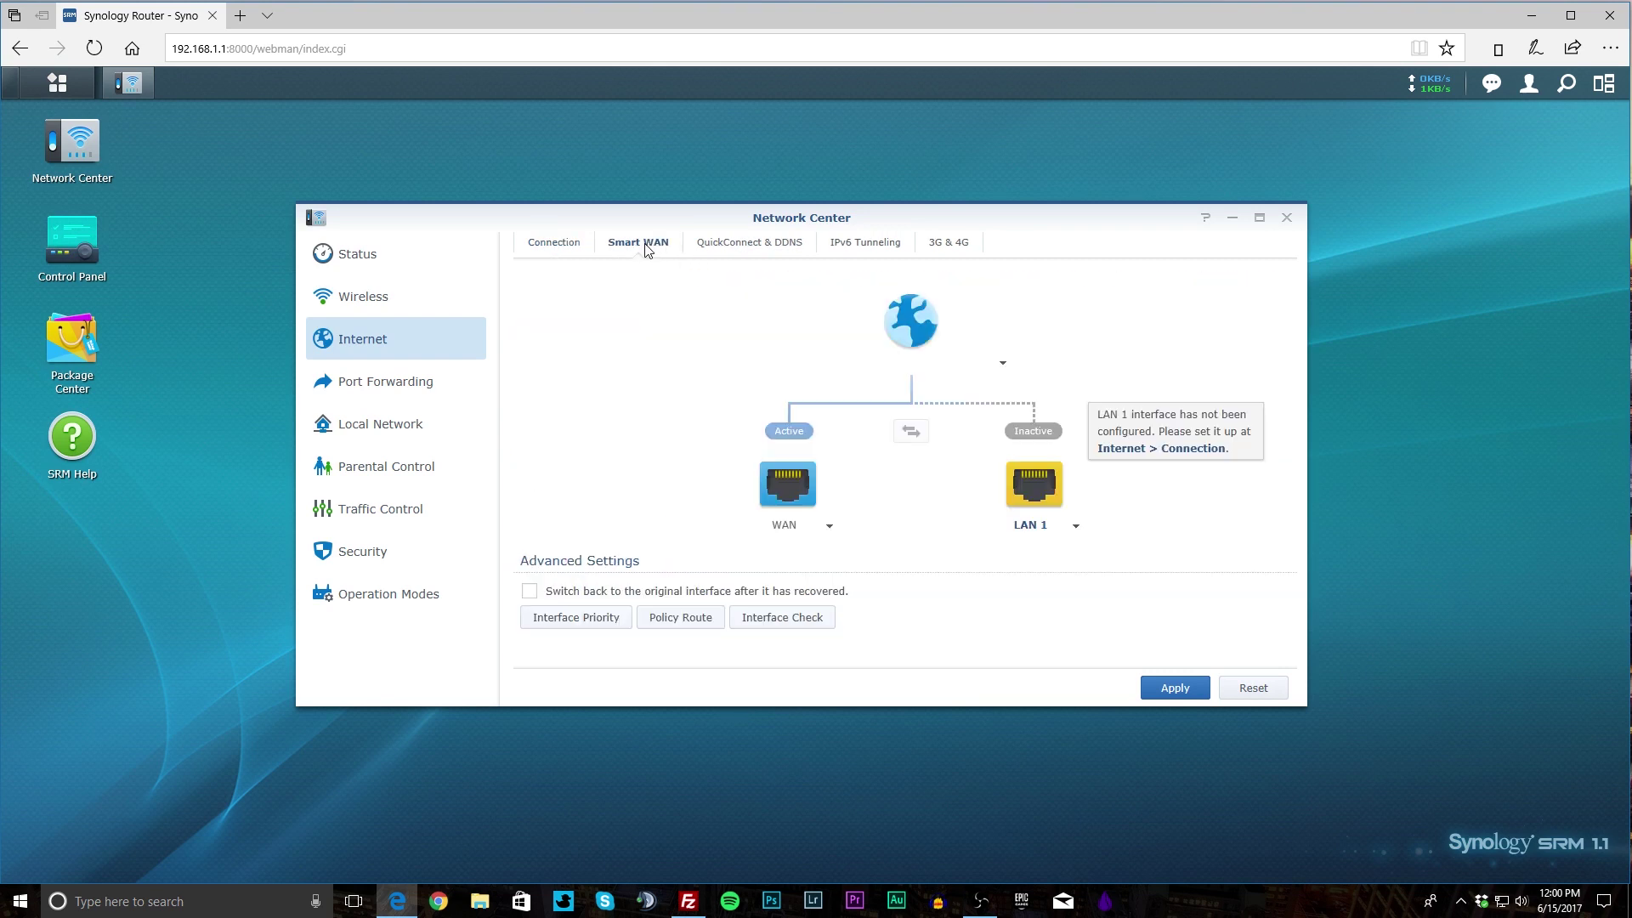
left_click(732, 248)
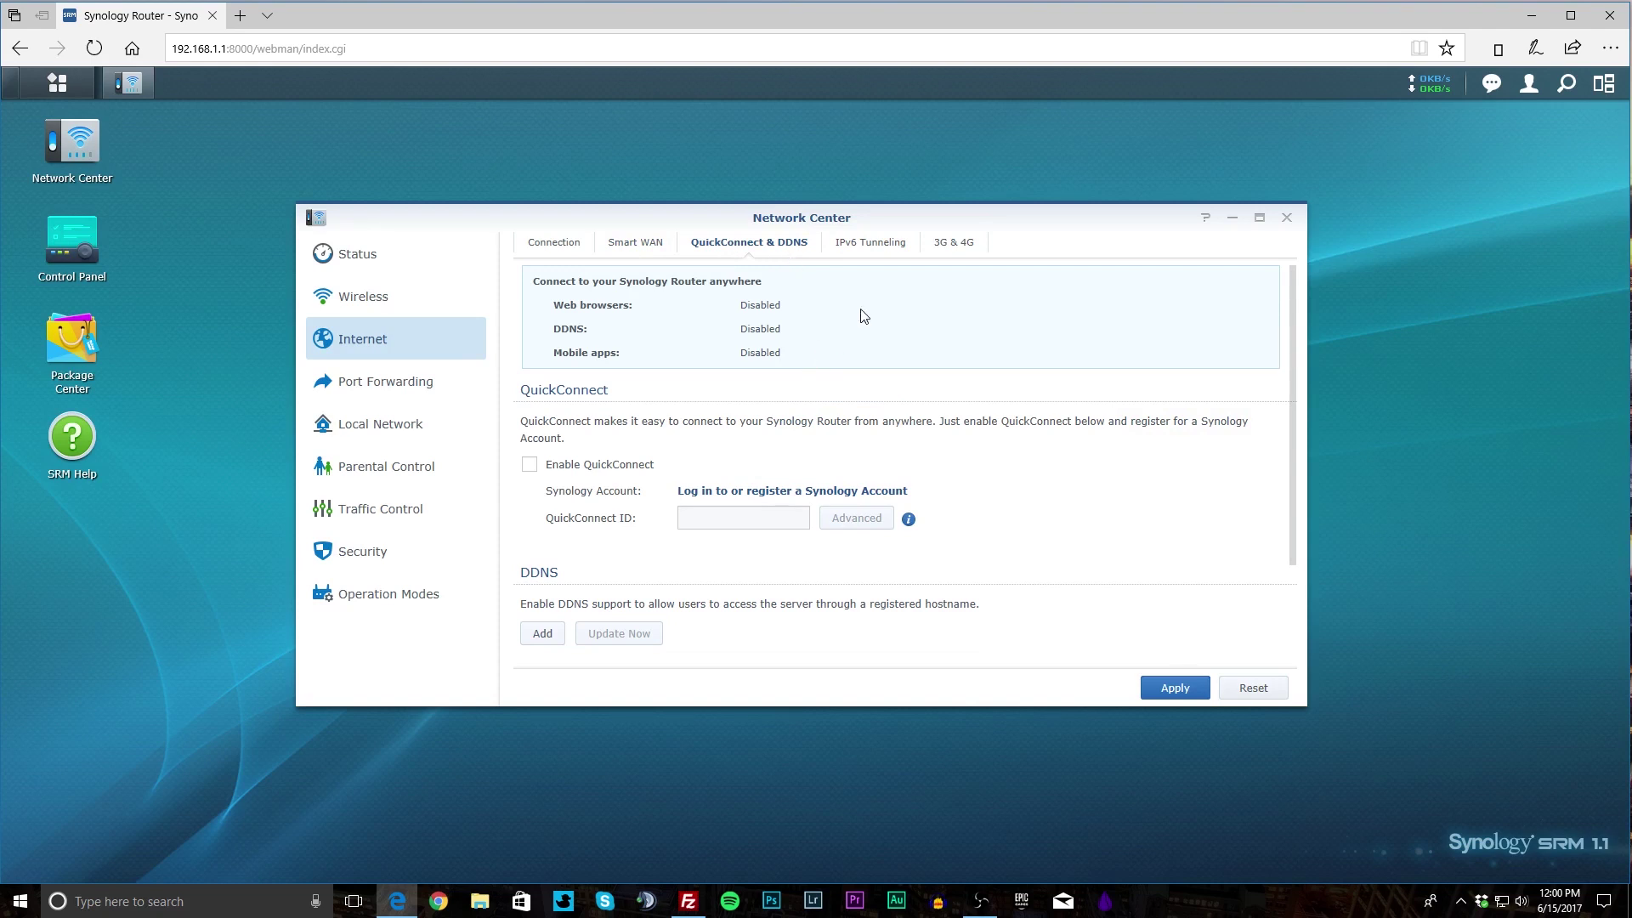
left_click(881, 249)
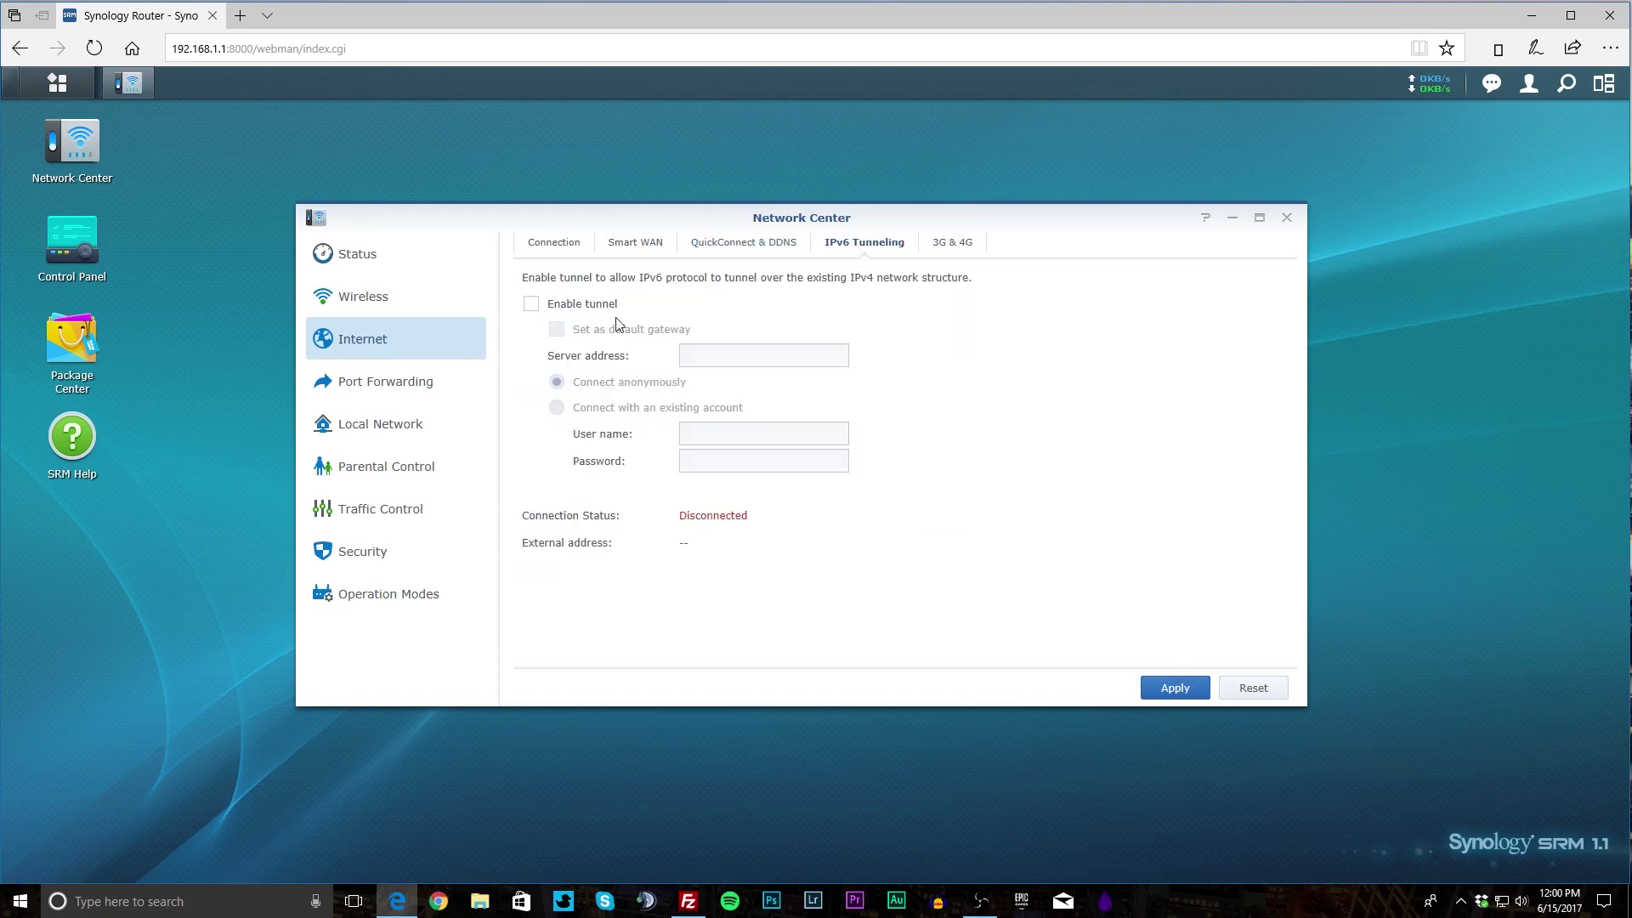
left_click(946, 251)
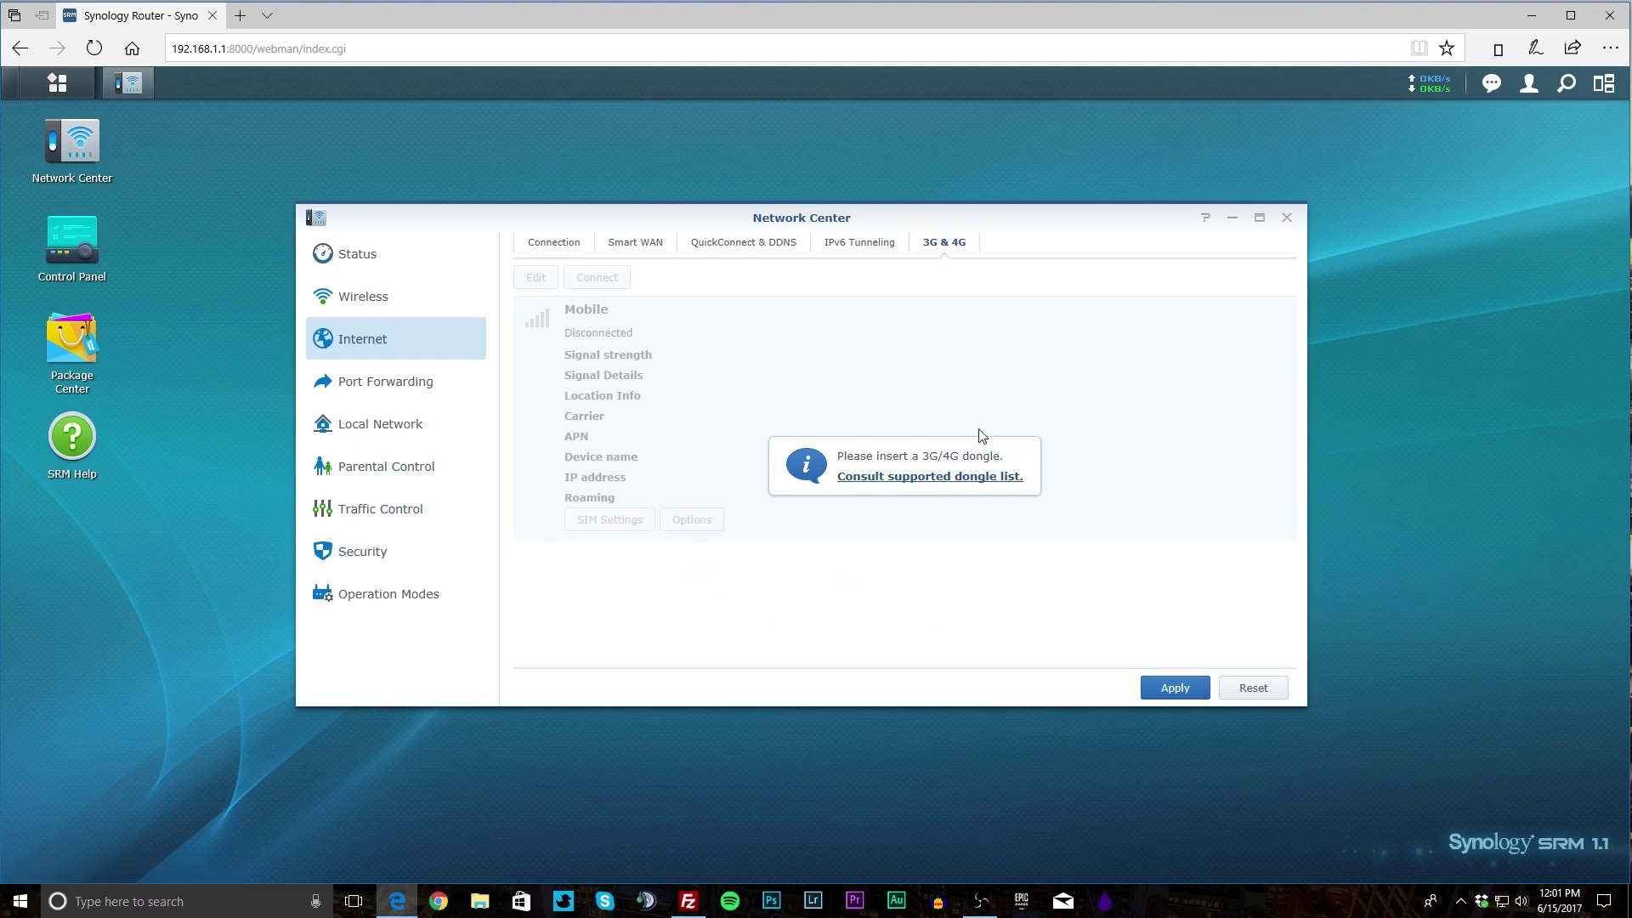
Start a port forwarding rule named Rule 1, then cancel without creating it.
left_click(435, 384)
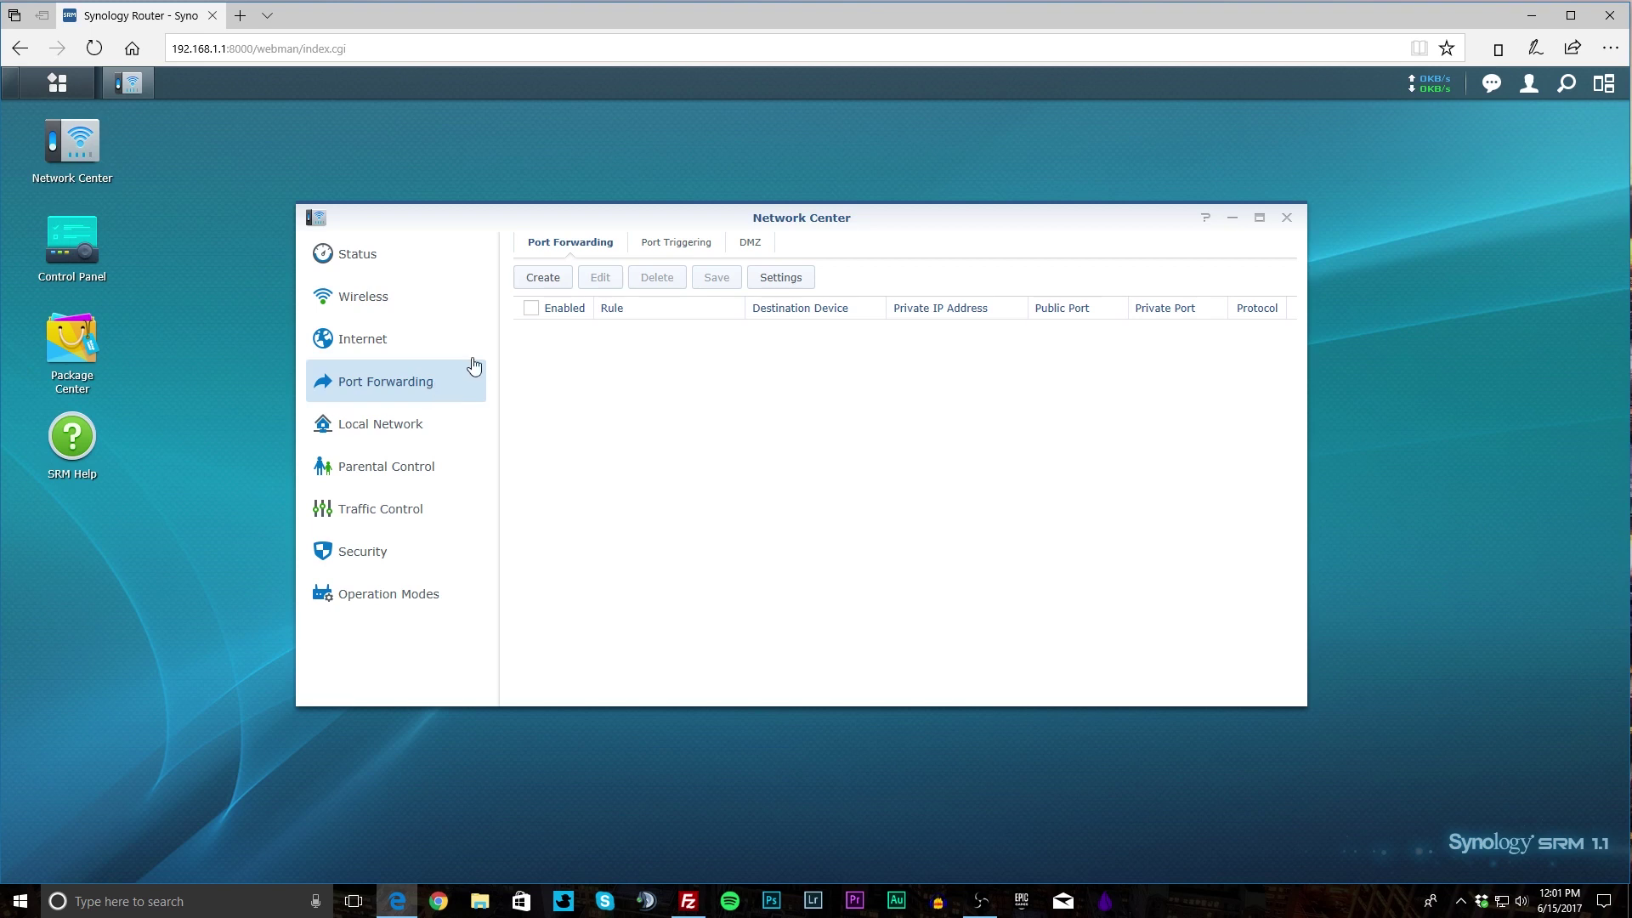
left_click(525, 283)
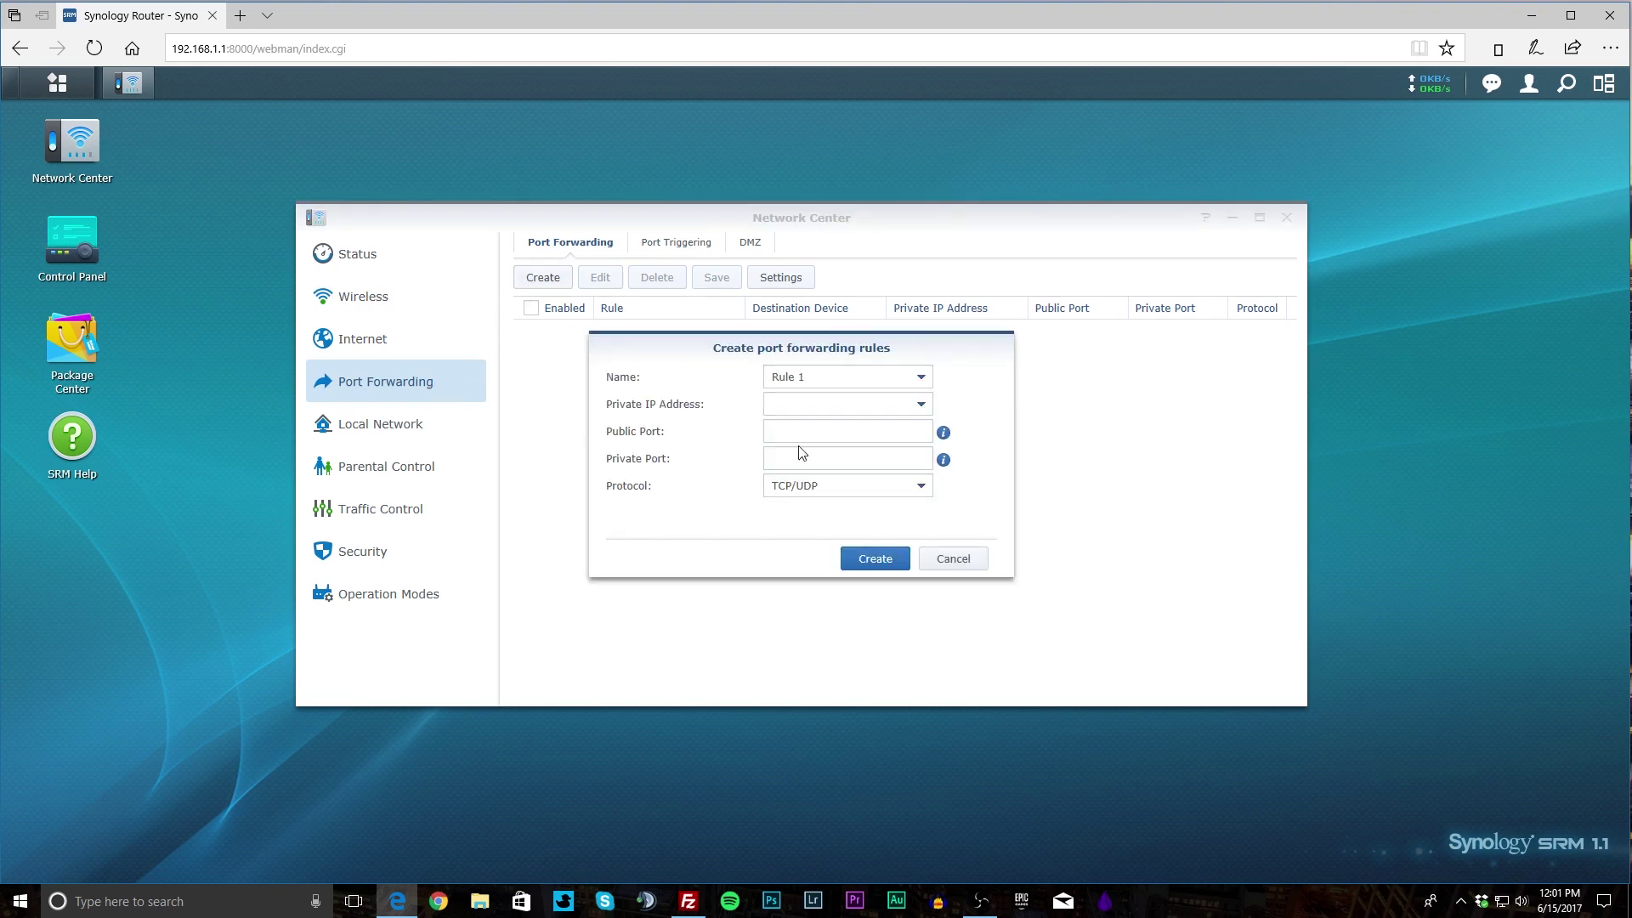
left_click(878, 381)
left_click(920, 379)
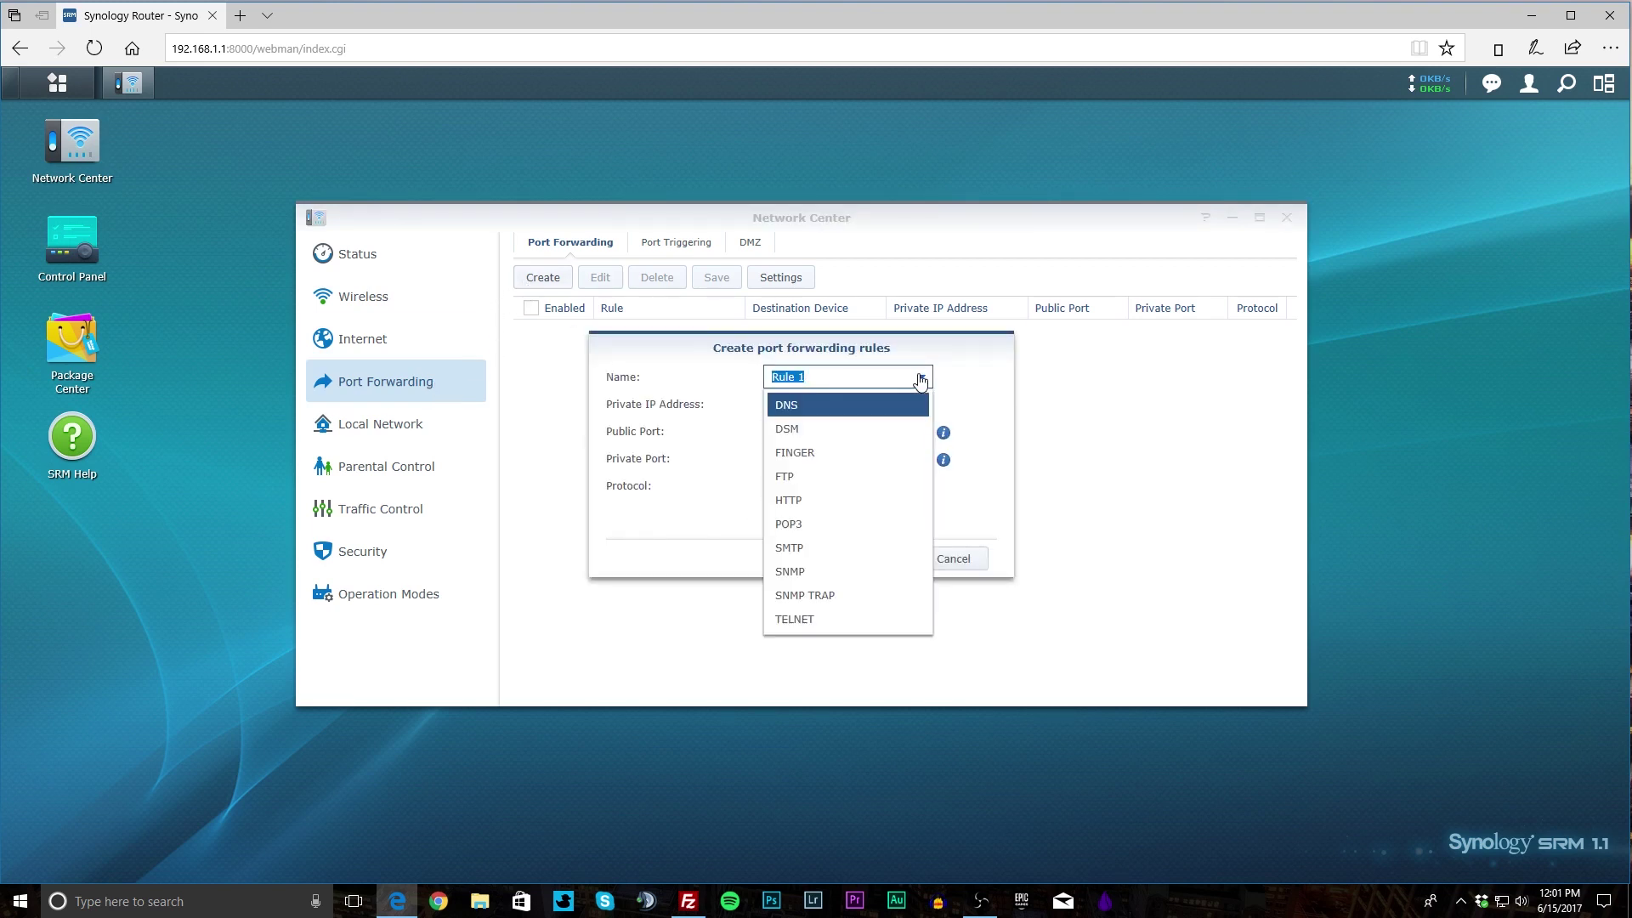
left_click(974, 434)
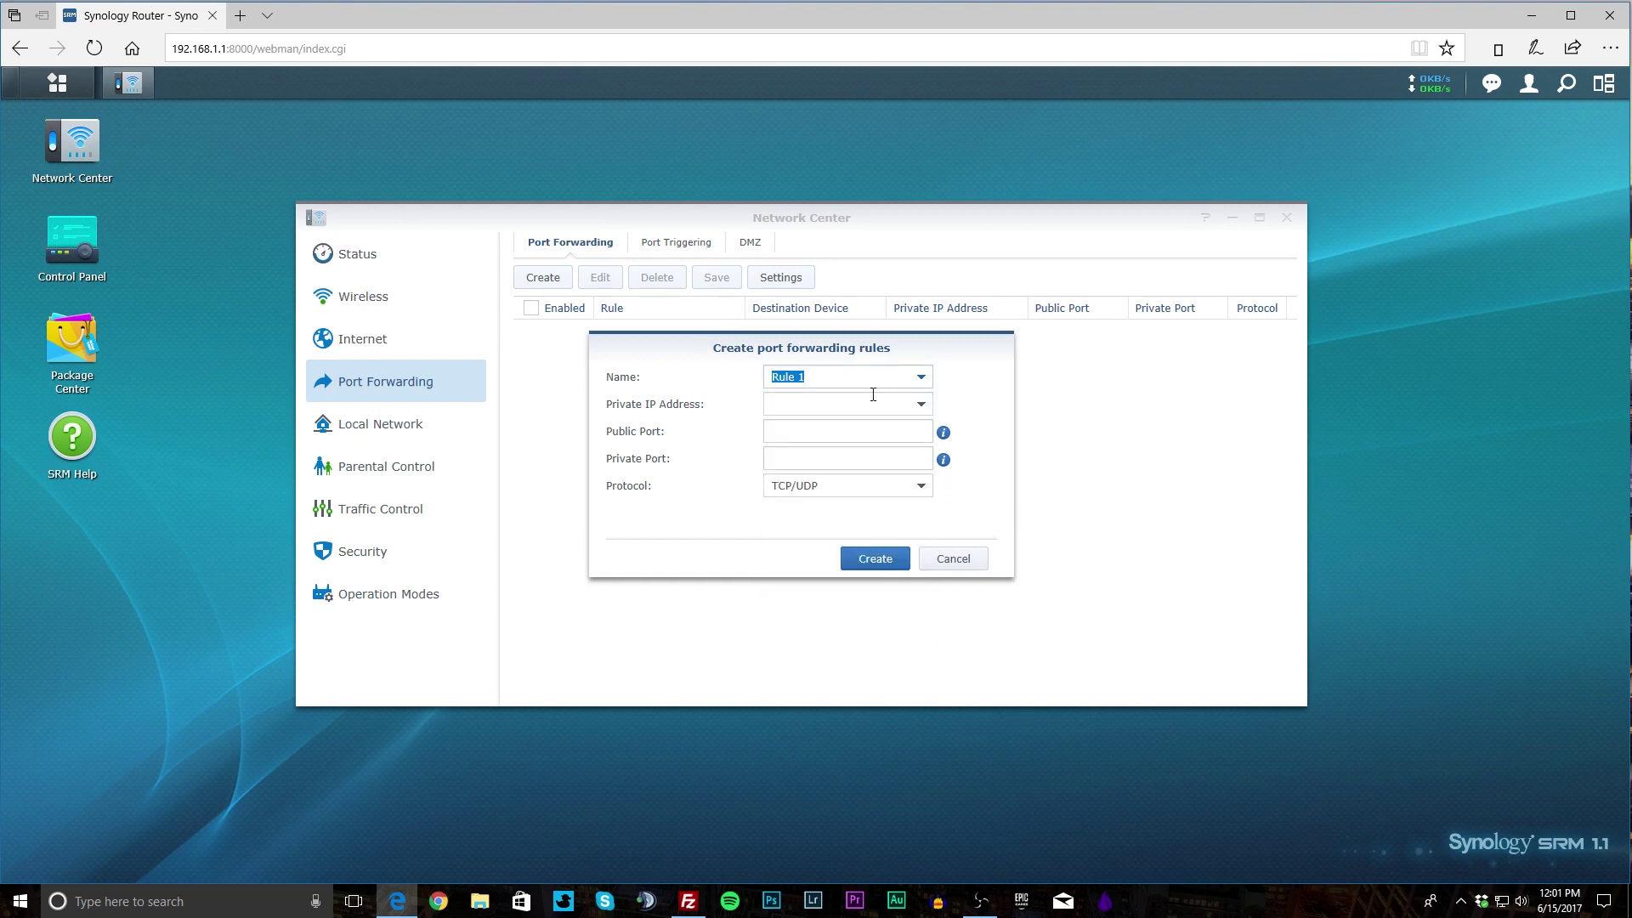
left_click(940, 564)
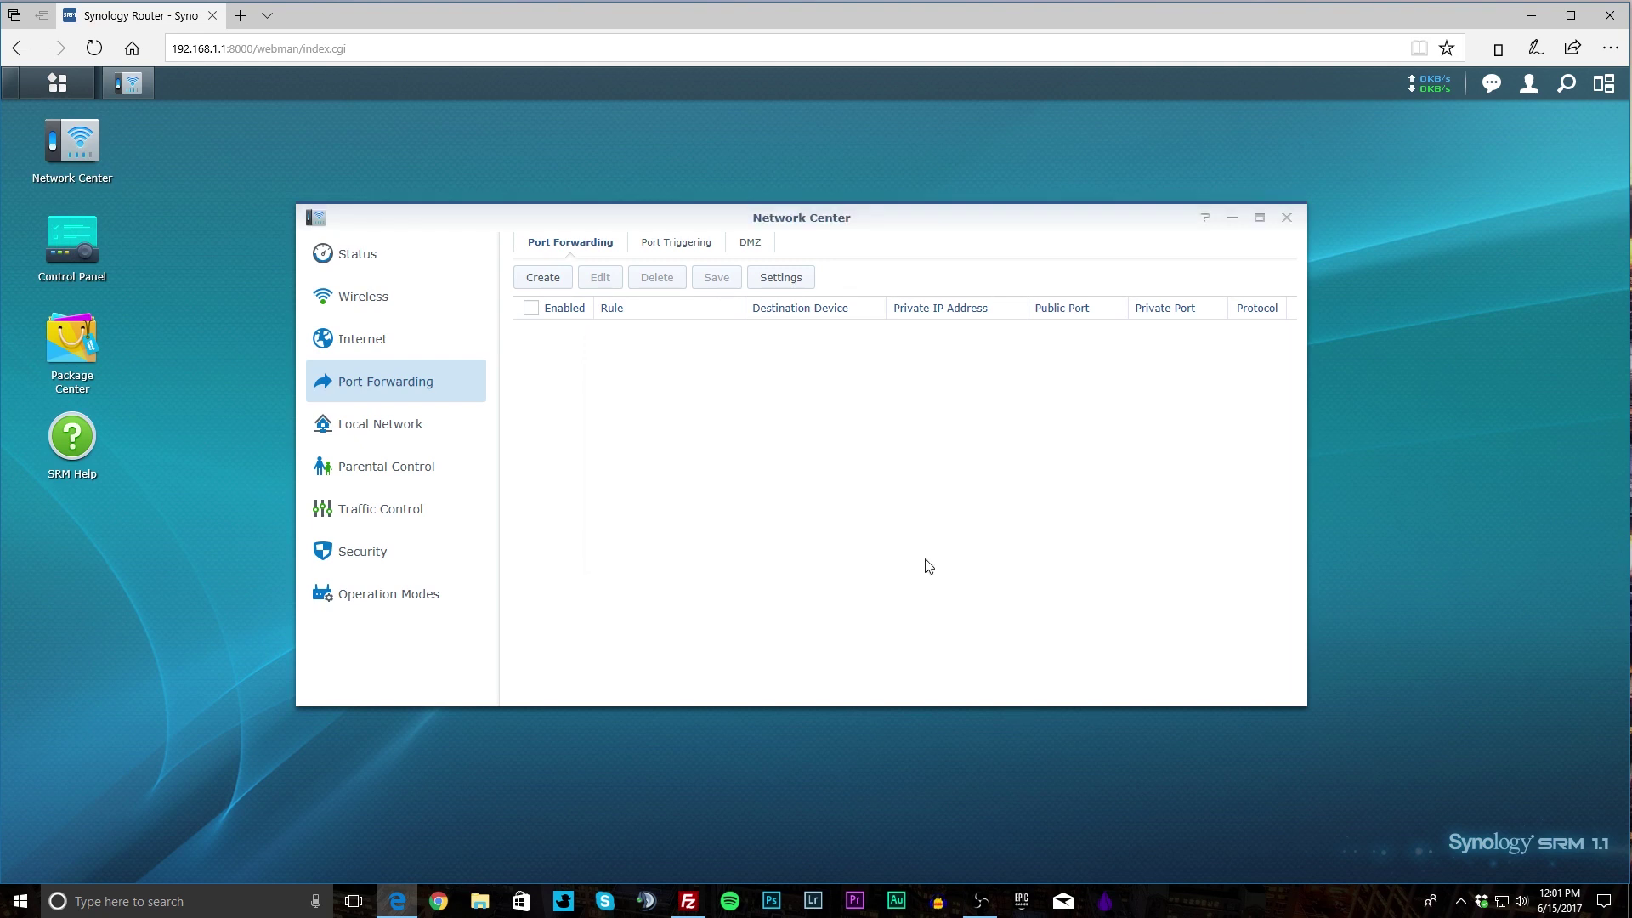
View the Port Triggering and DMZ tabs, leaving Enable DMZ Disabled.
left_click(676, 250)
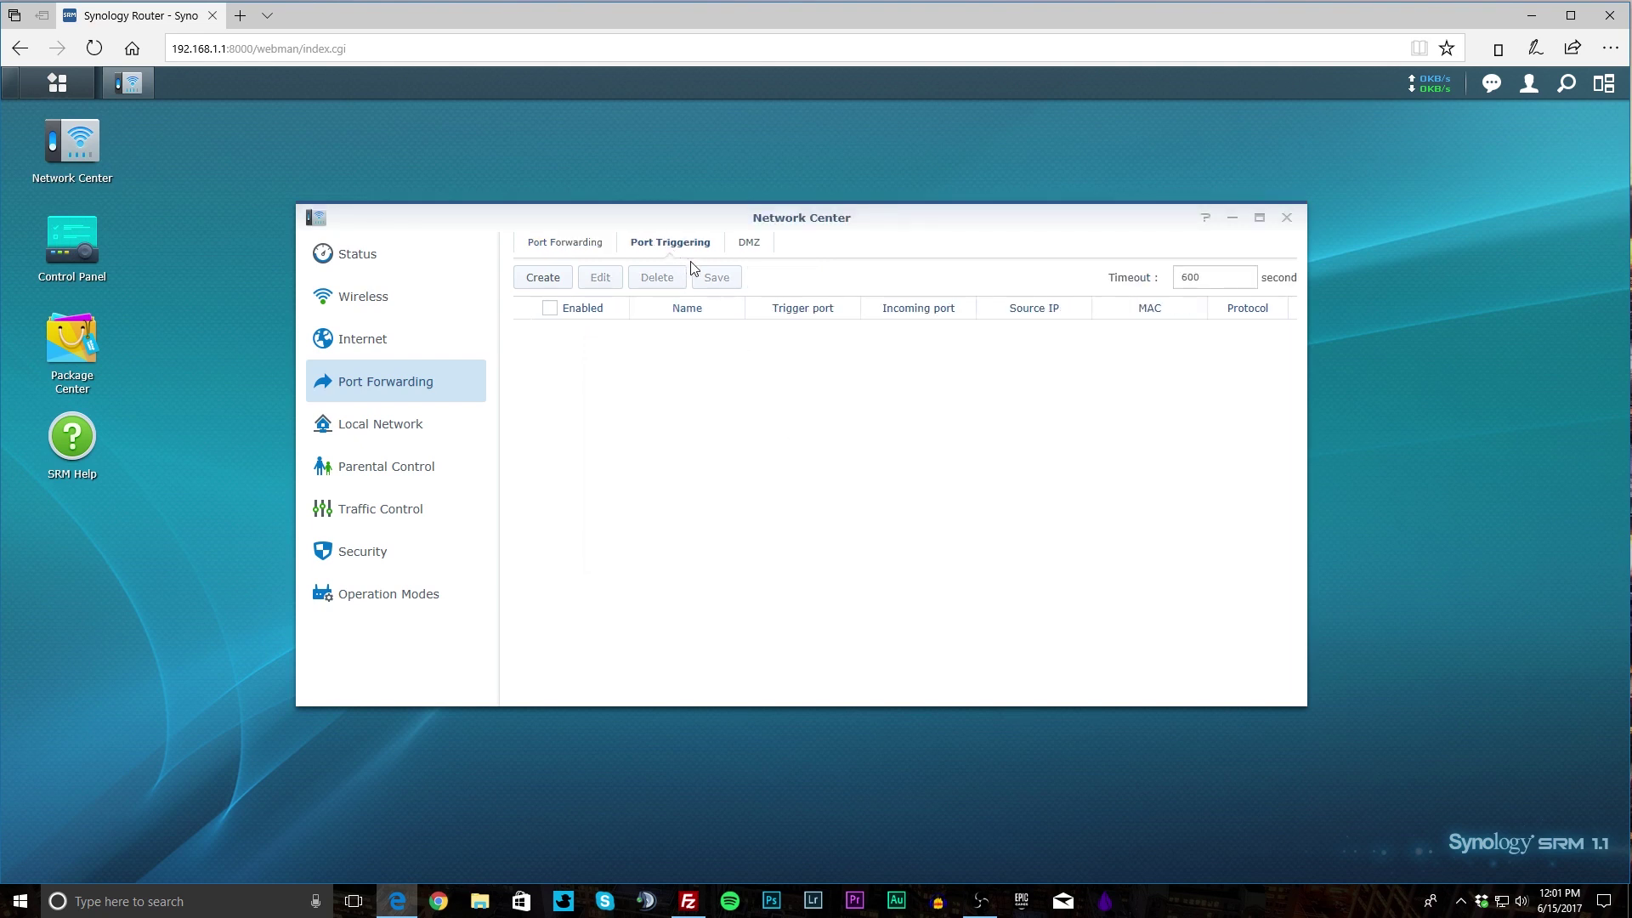
left_click(745, 247)
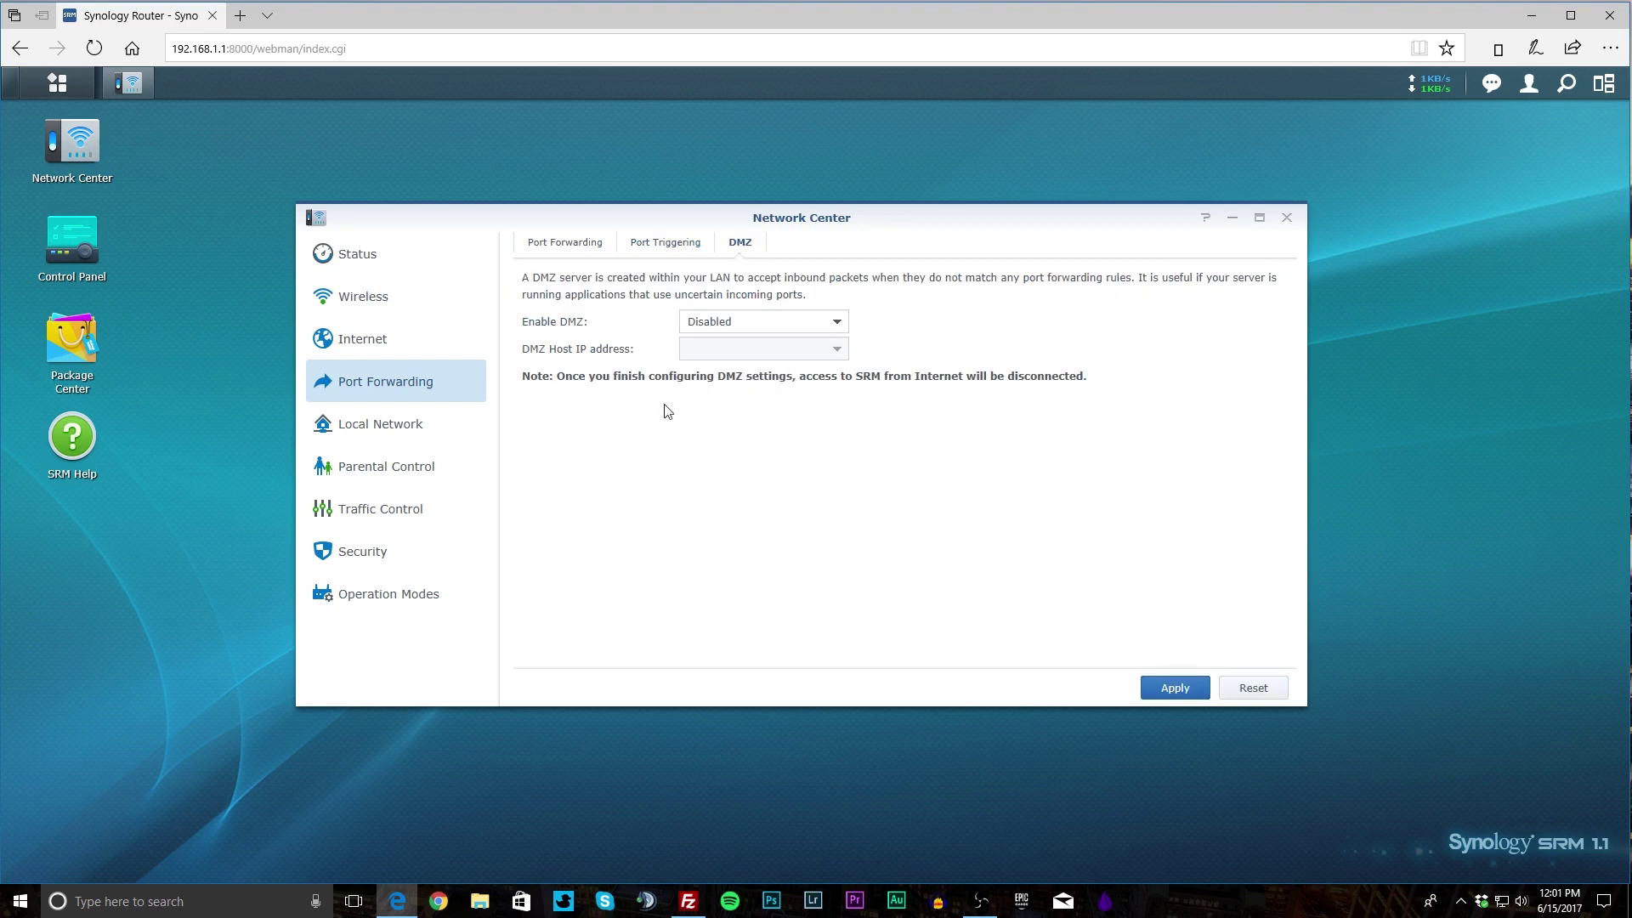
left_click(771, 328)
left_click(939, 336)
Open Local Network, keep DHCP Server Enabled, and scroll through the General tab.
left_click(452, 443)
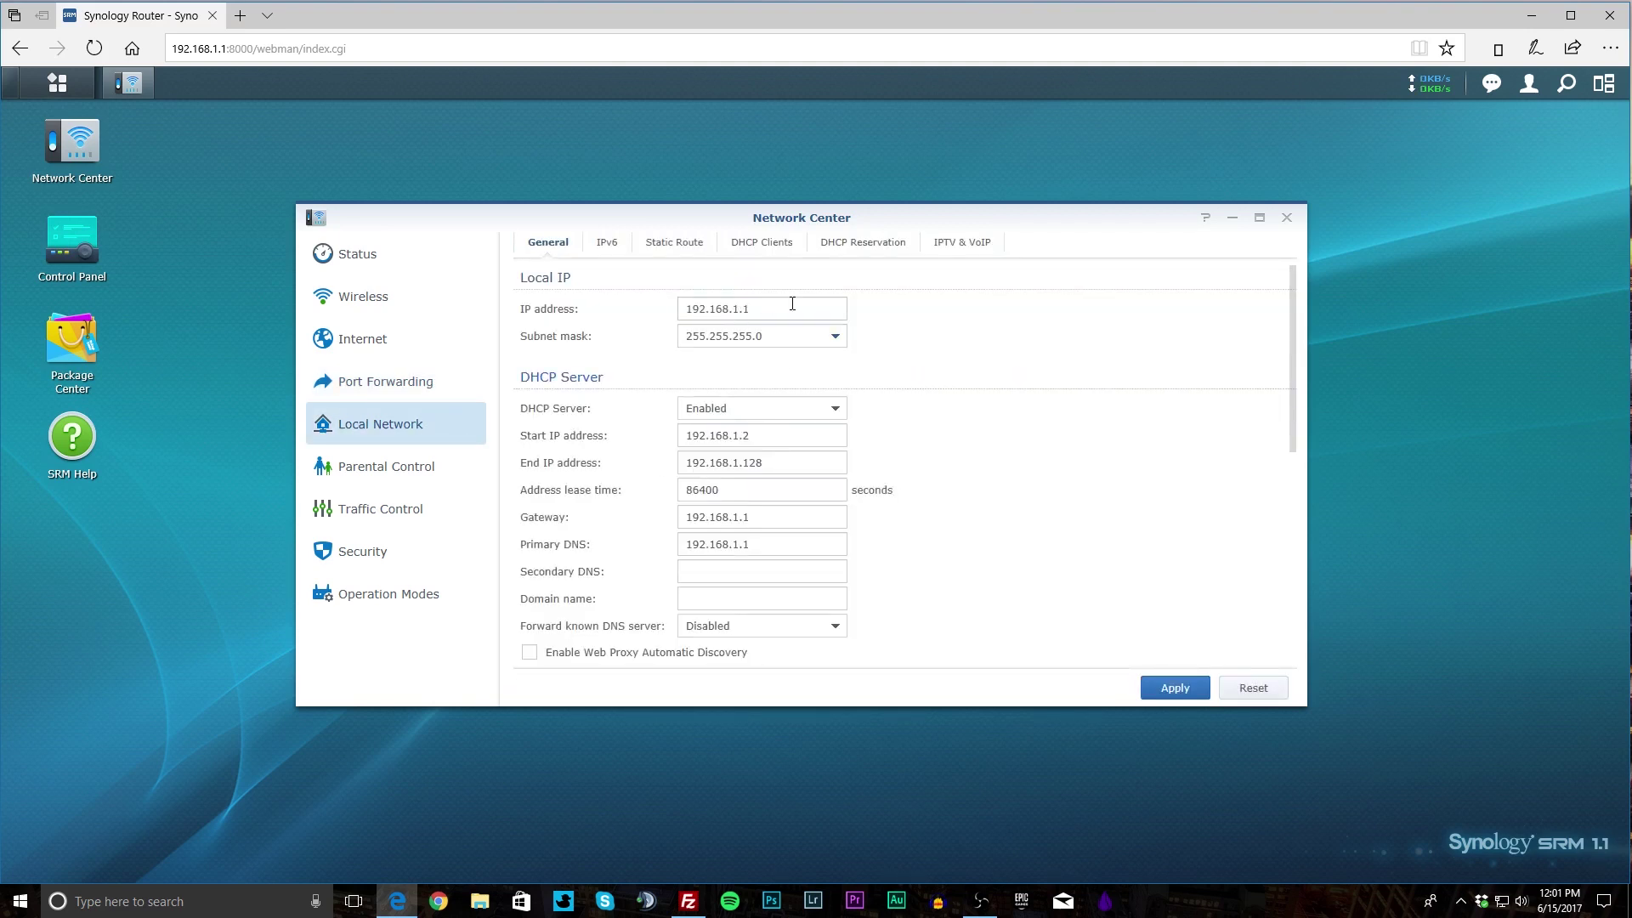
left_click(833, 409)
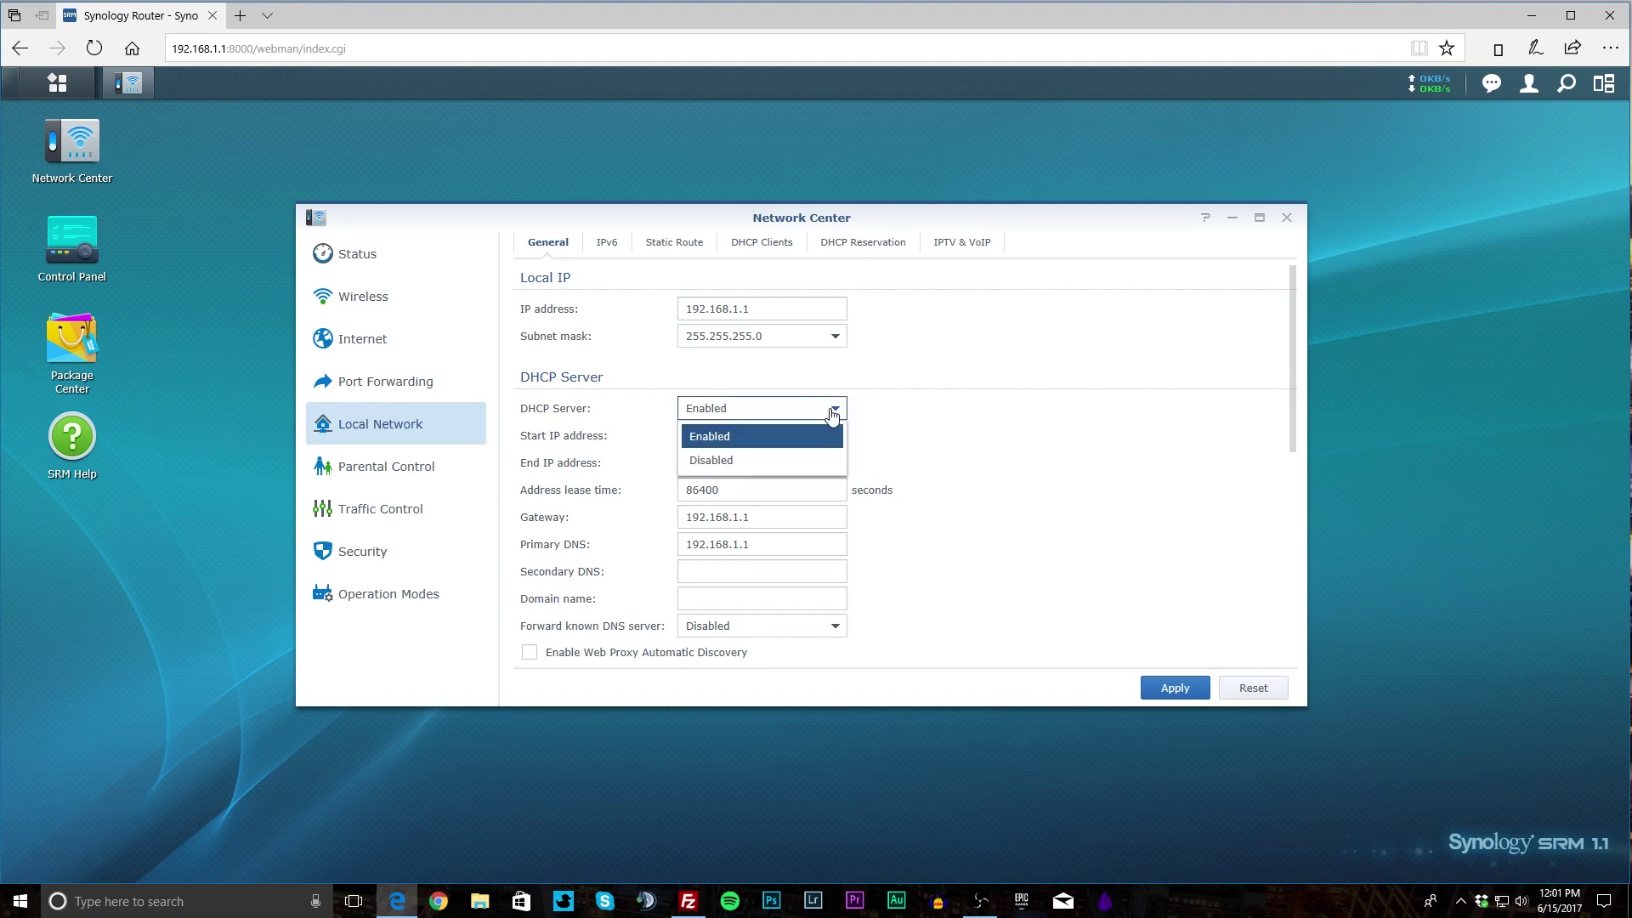
left_click(980, 442)
scroll(1047, 472, "down", 1)
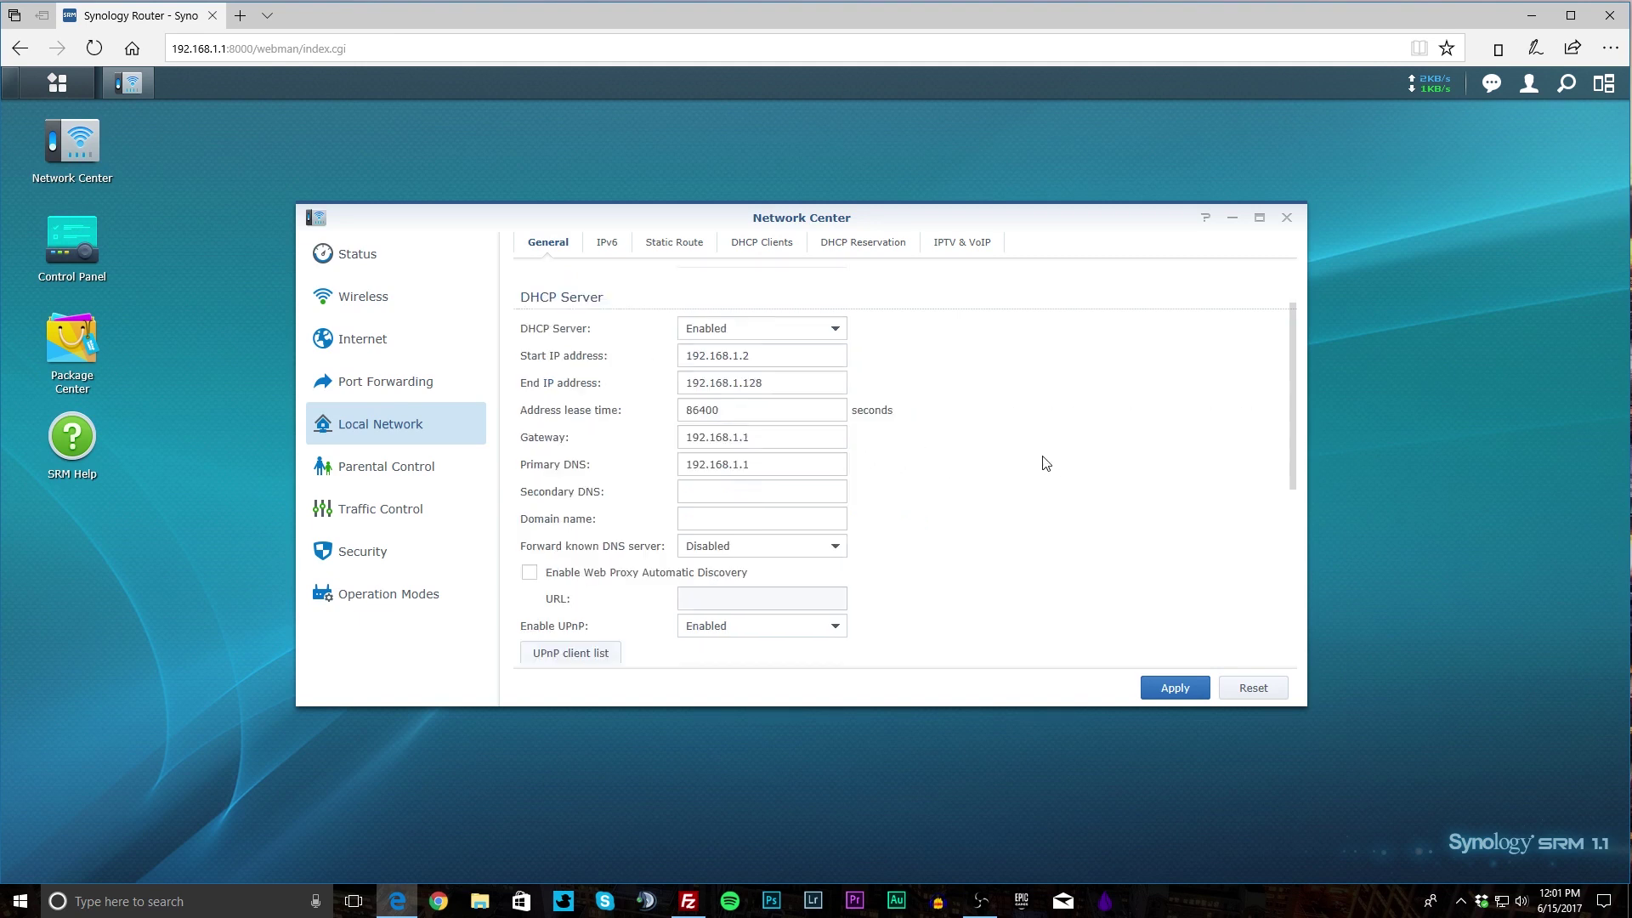
scroll(1045, 463, "up", 1)
scroll(1045, 463, "down", 3)
scroll(1032, 462, "up", 2)
scroll(989, 493, "down", 4)
scroll(988, 493, "down", 1)
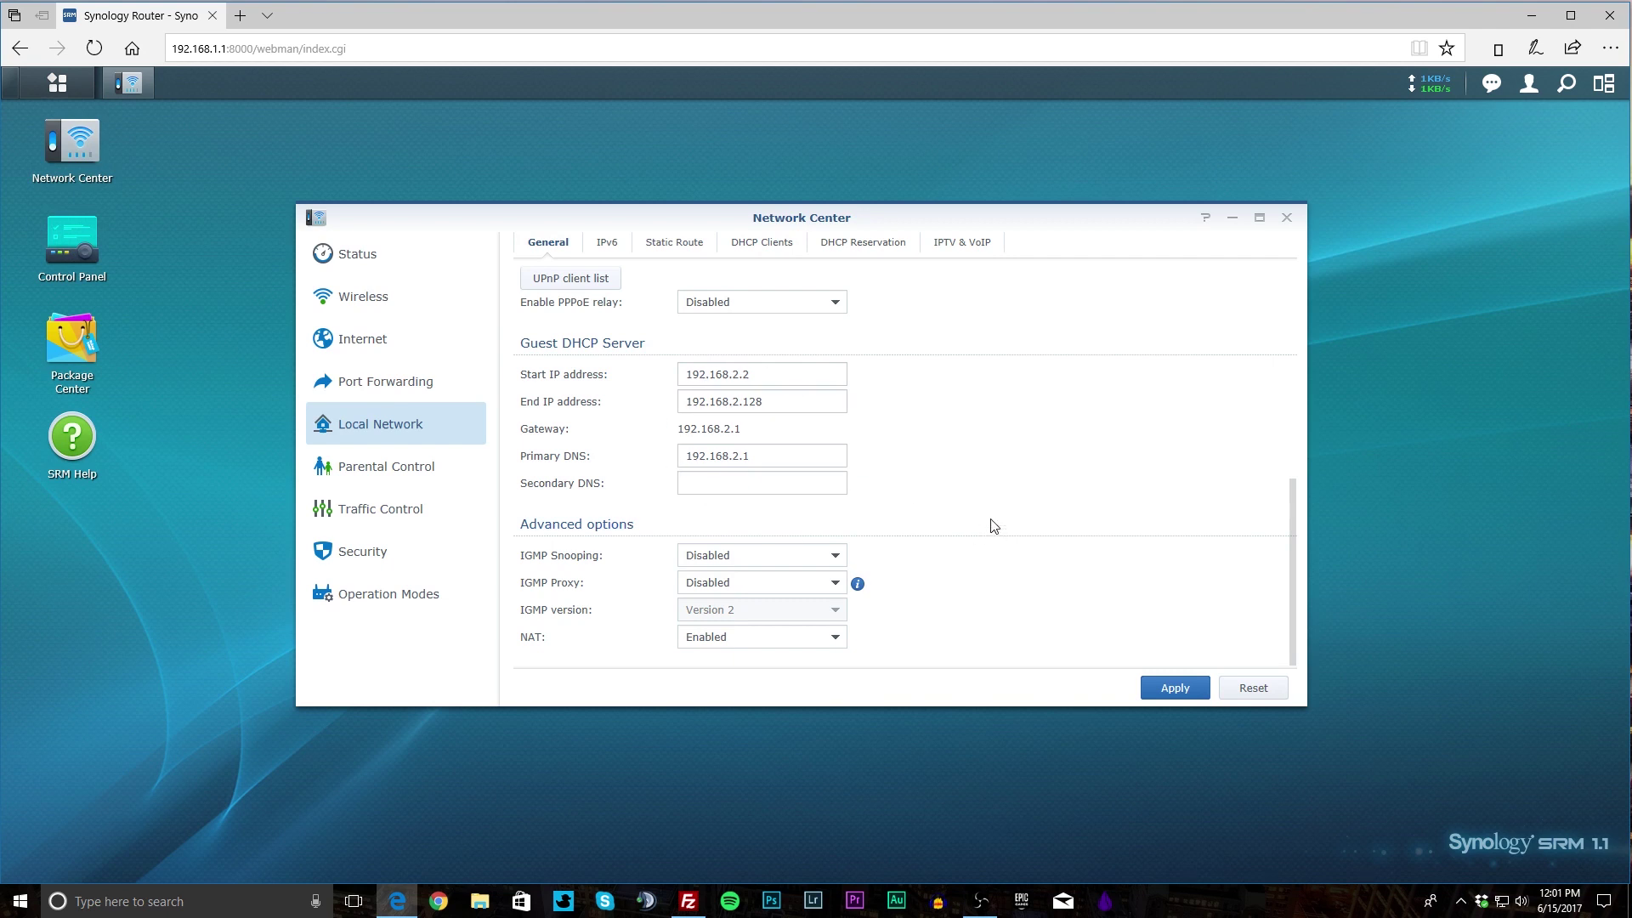
scroll(986, 512, "up", 5)
Browse the IPv6, Static Route, DHCP Clients, DHCP Reservation and IPTV & VoIP tabs, then Parental Control.
left_click(606, 244)
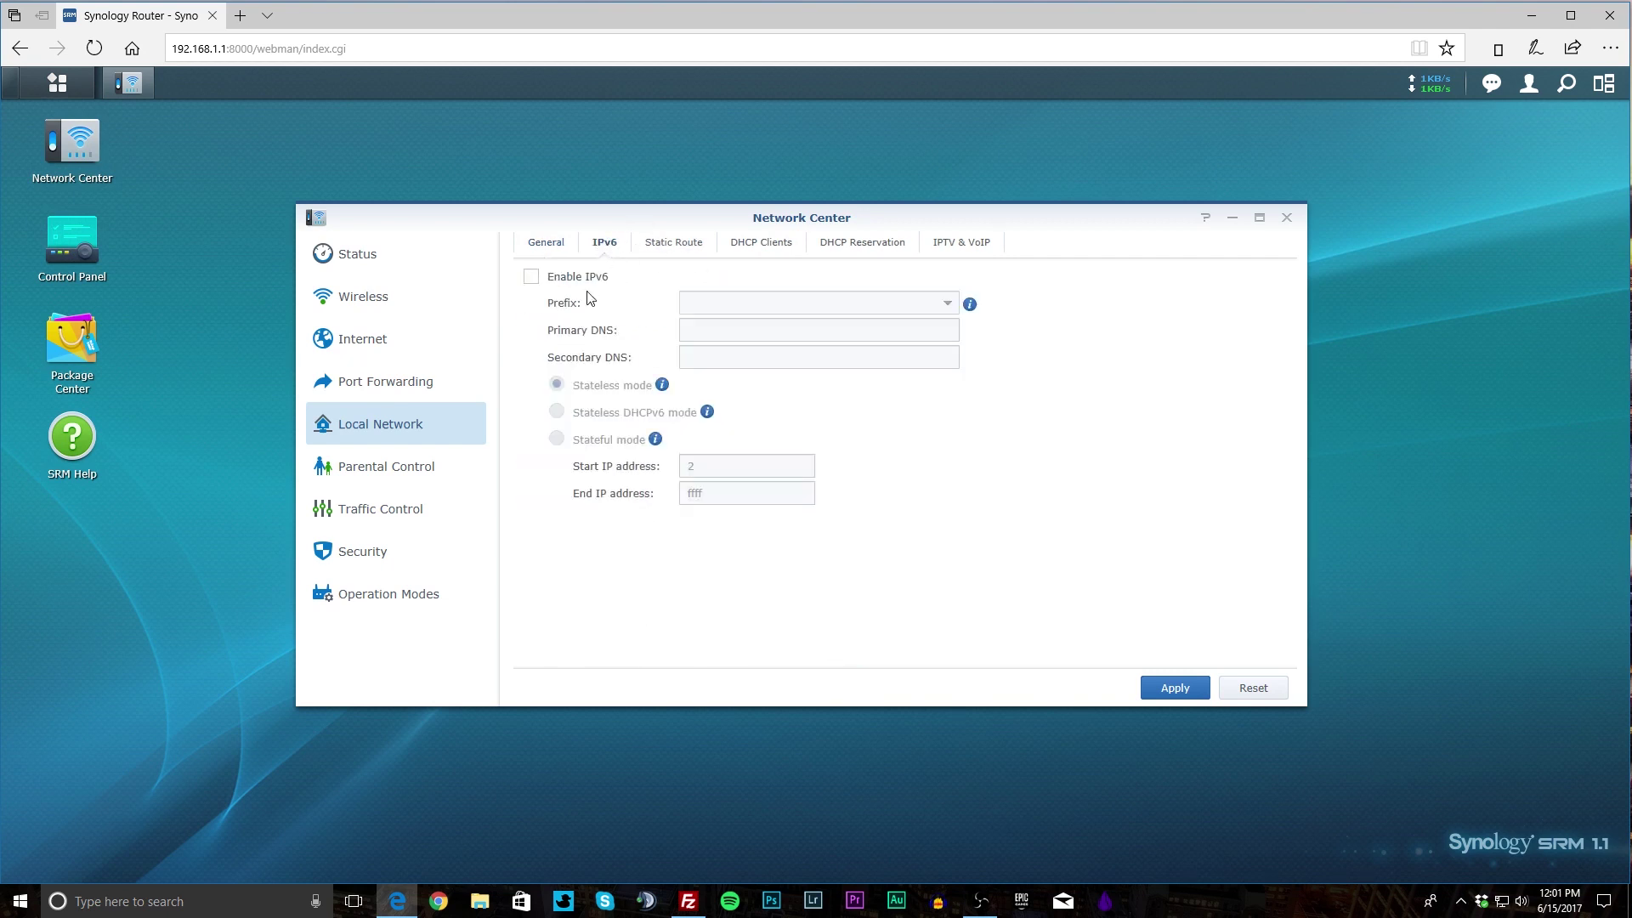
left_click(675, 244)
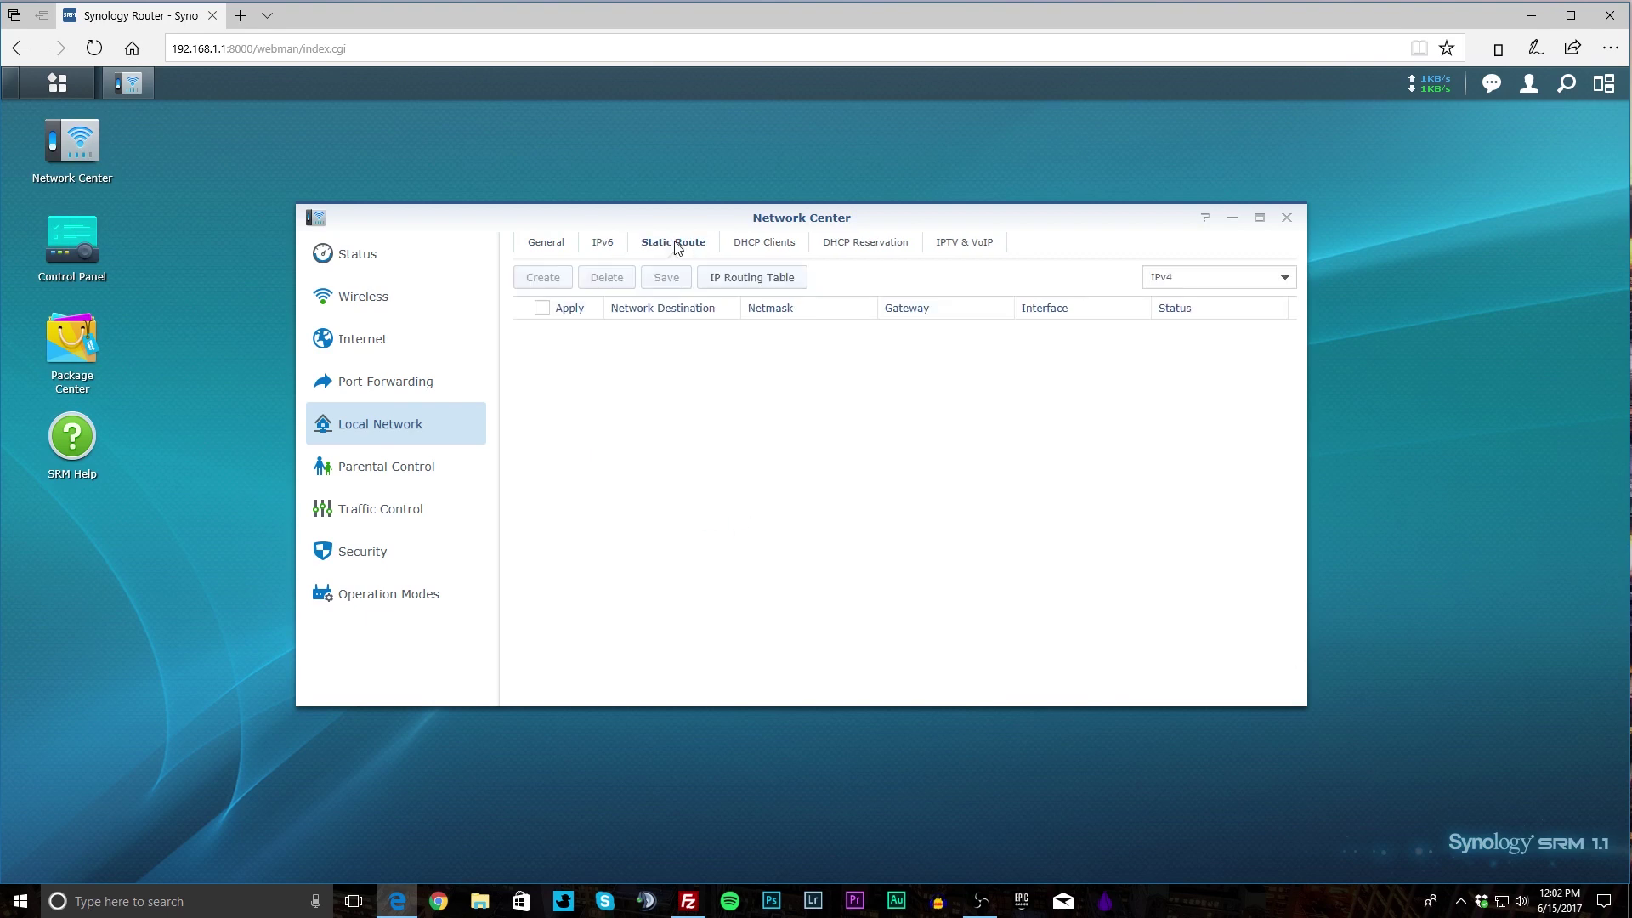
left_click(787, 255)
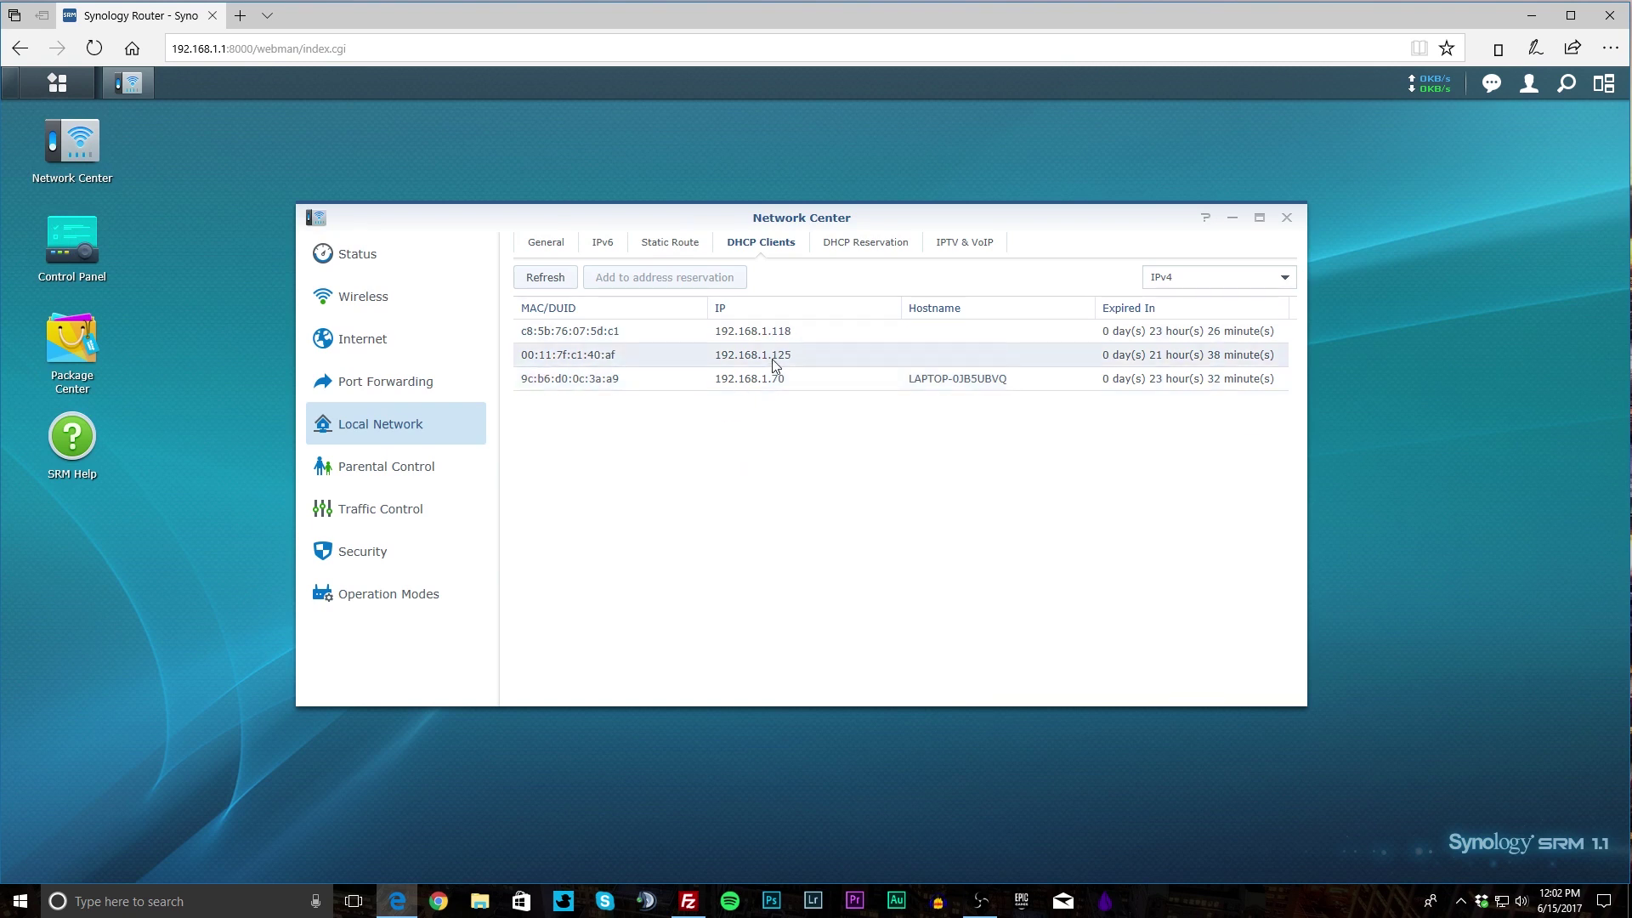
left_click(855, 245)
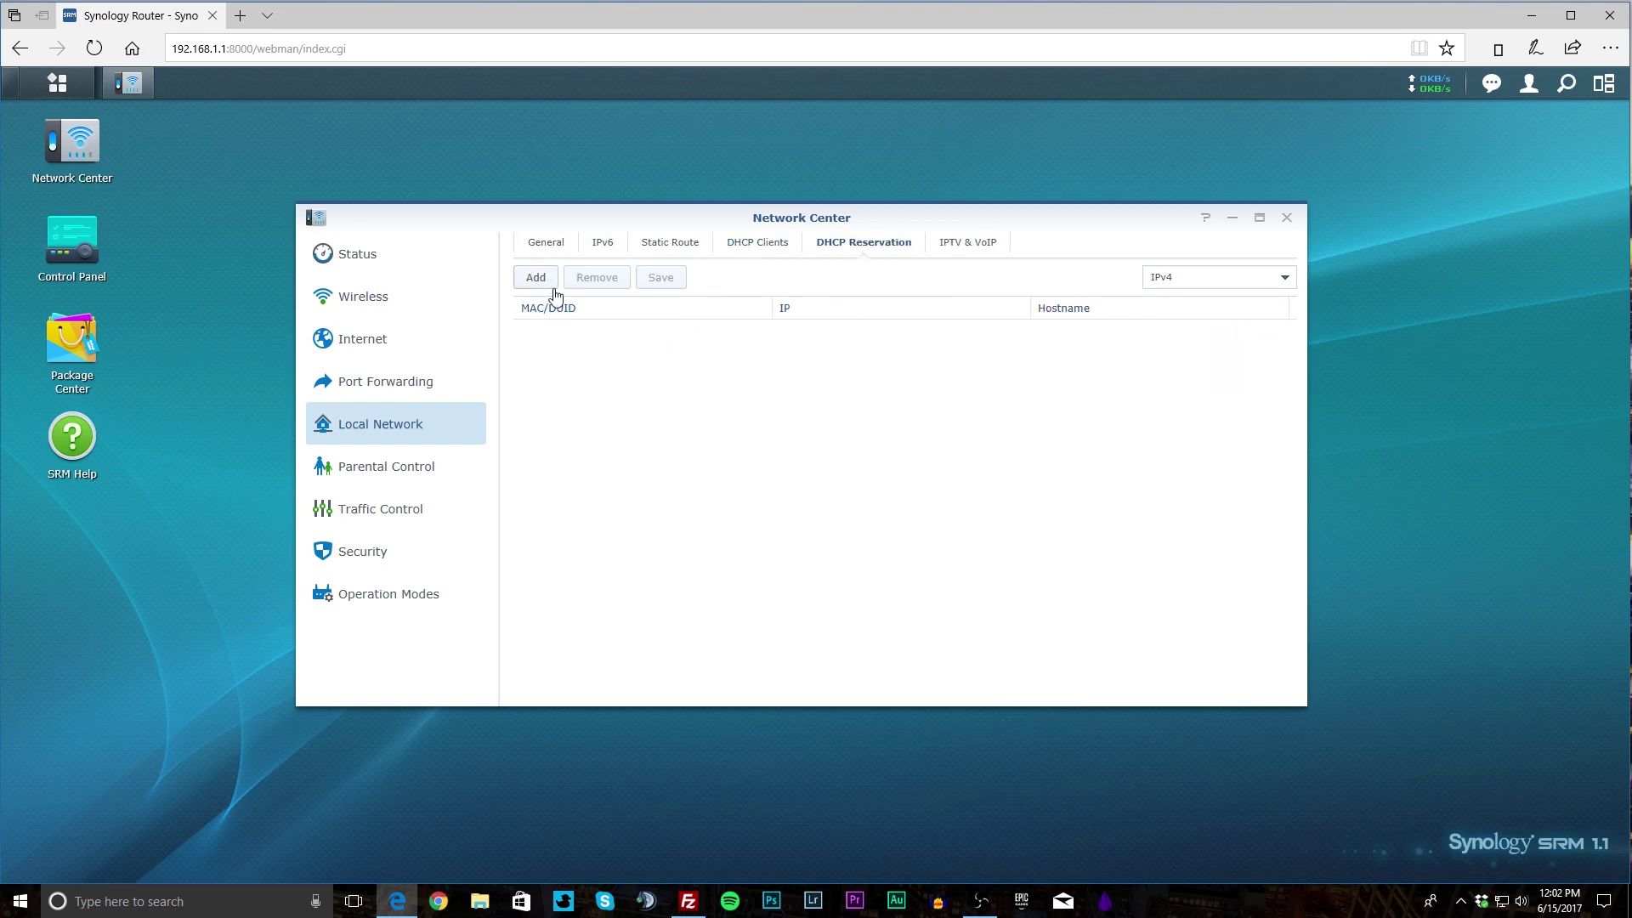
left_click(973, 246)
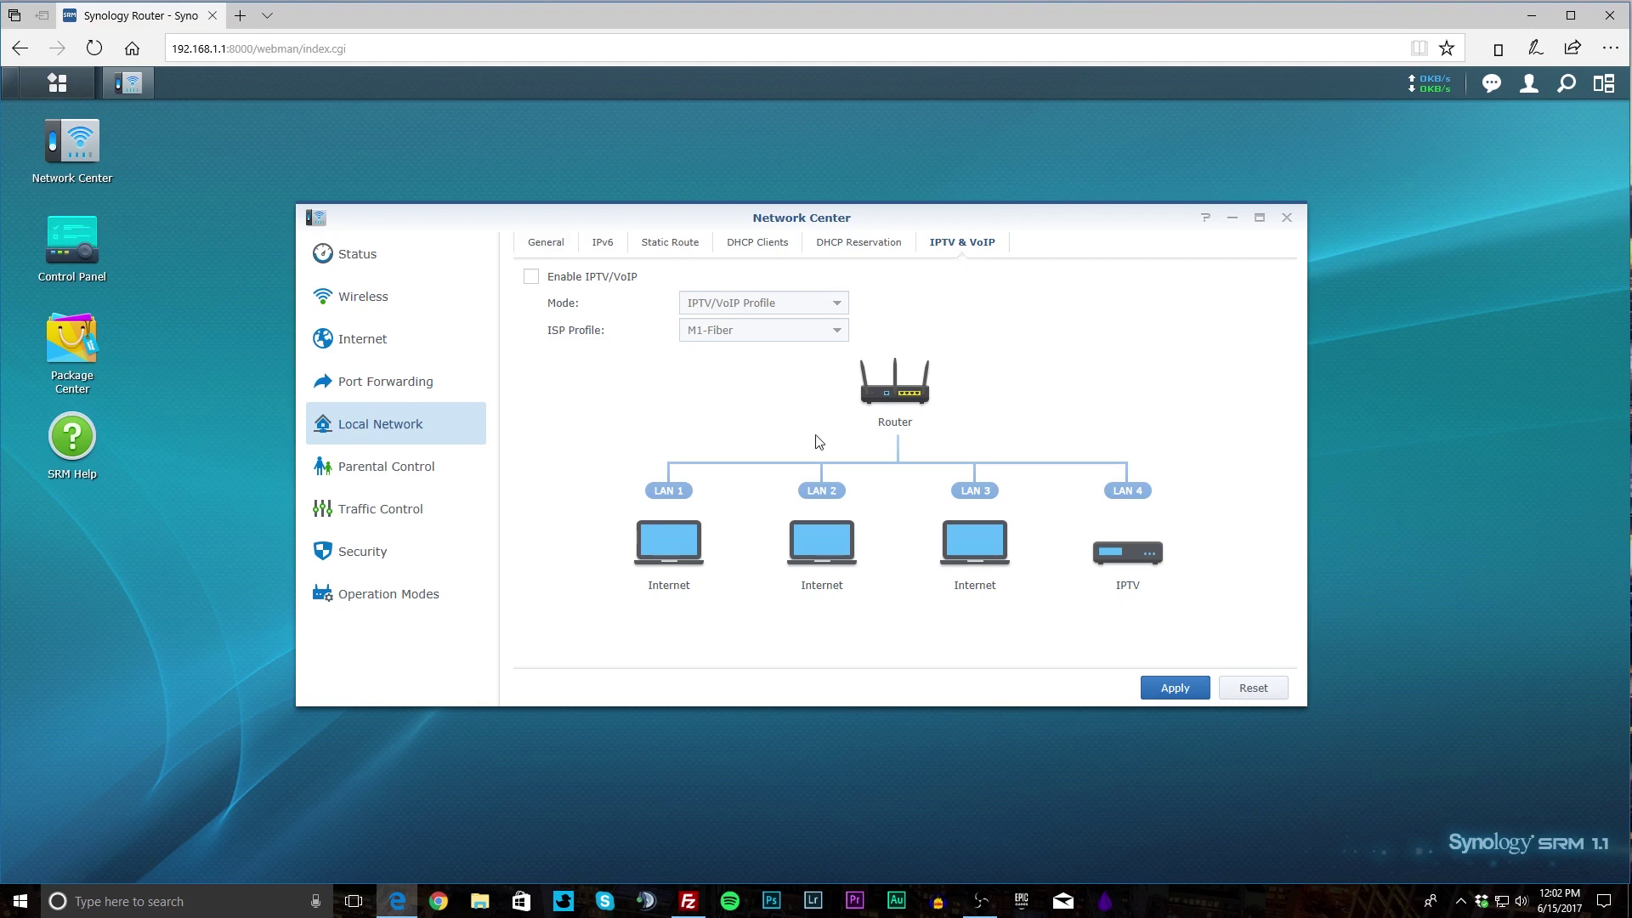
left_click(412, 459)
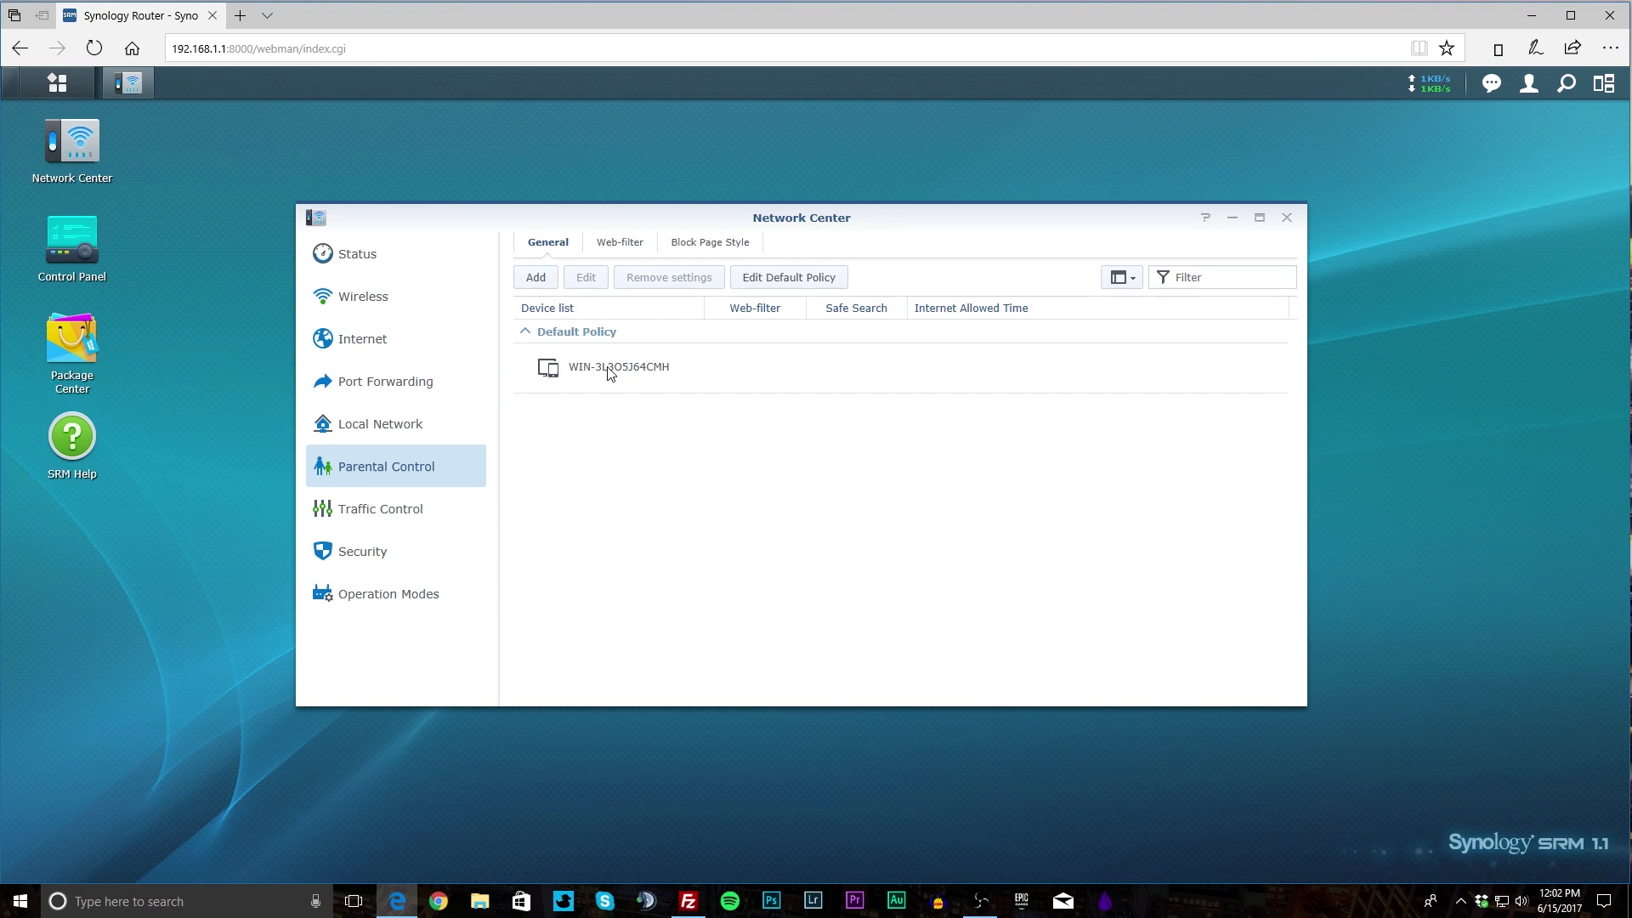
Review Parental Control's Web-filter and Block Page Style tabs, then go to Traffic Control.
left_click(607, 243)
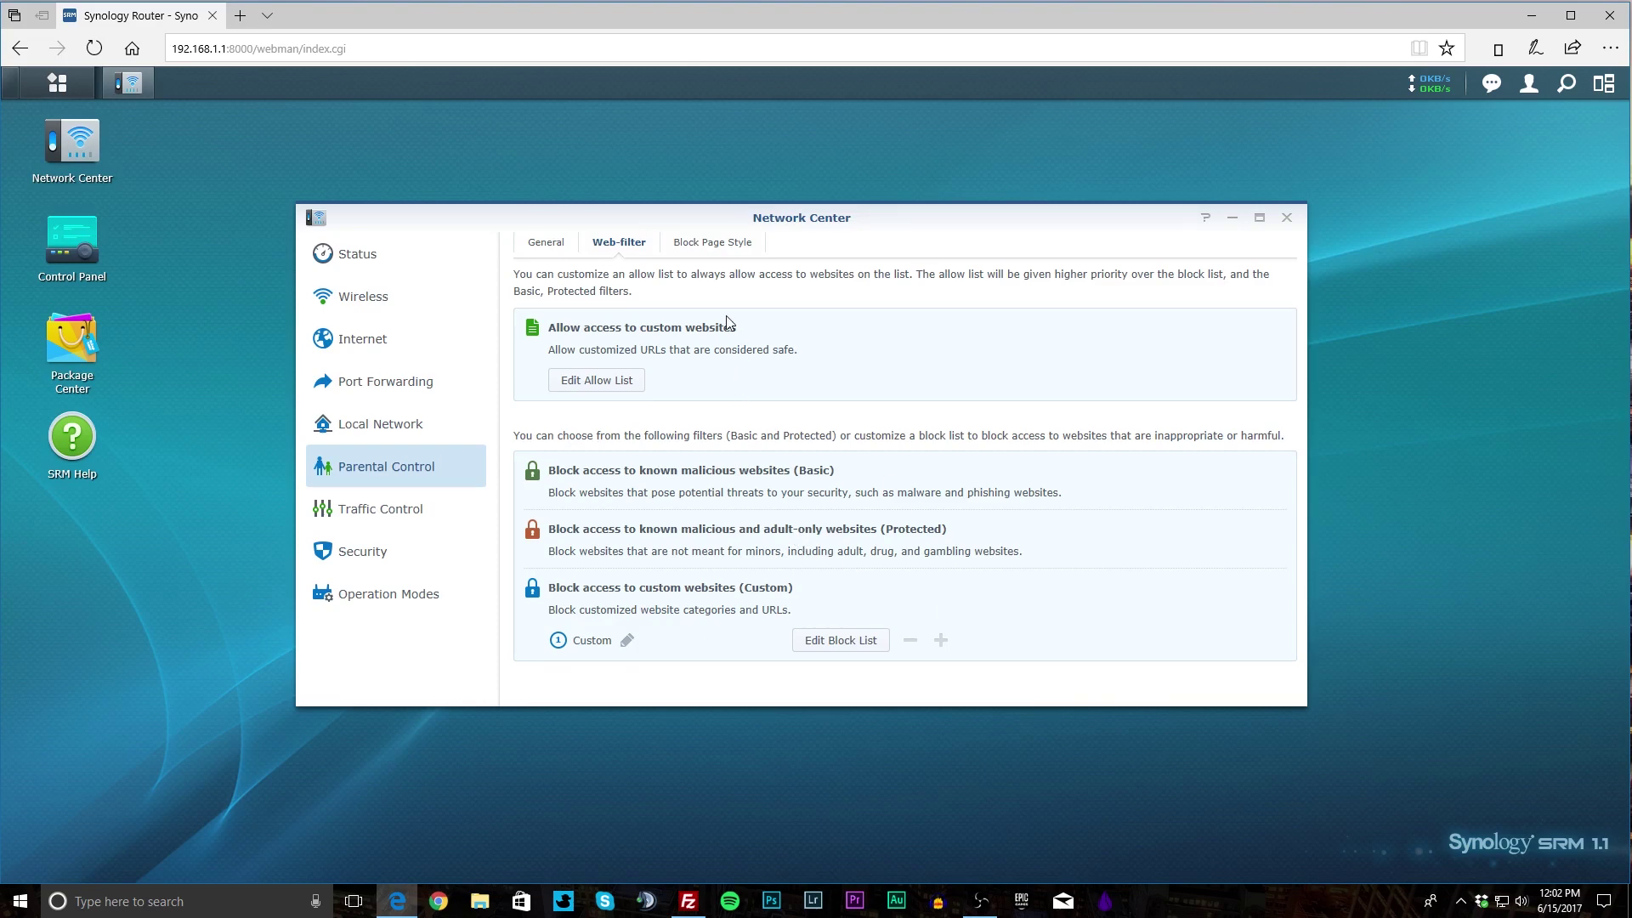
left_click(711, 243)
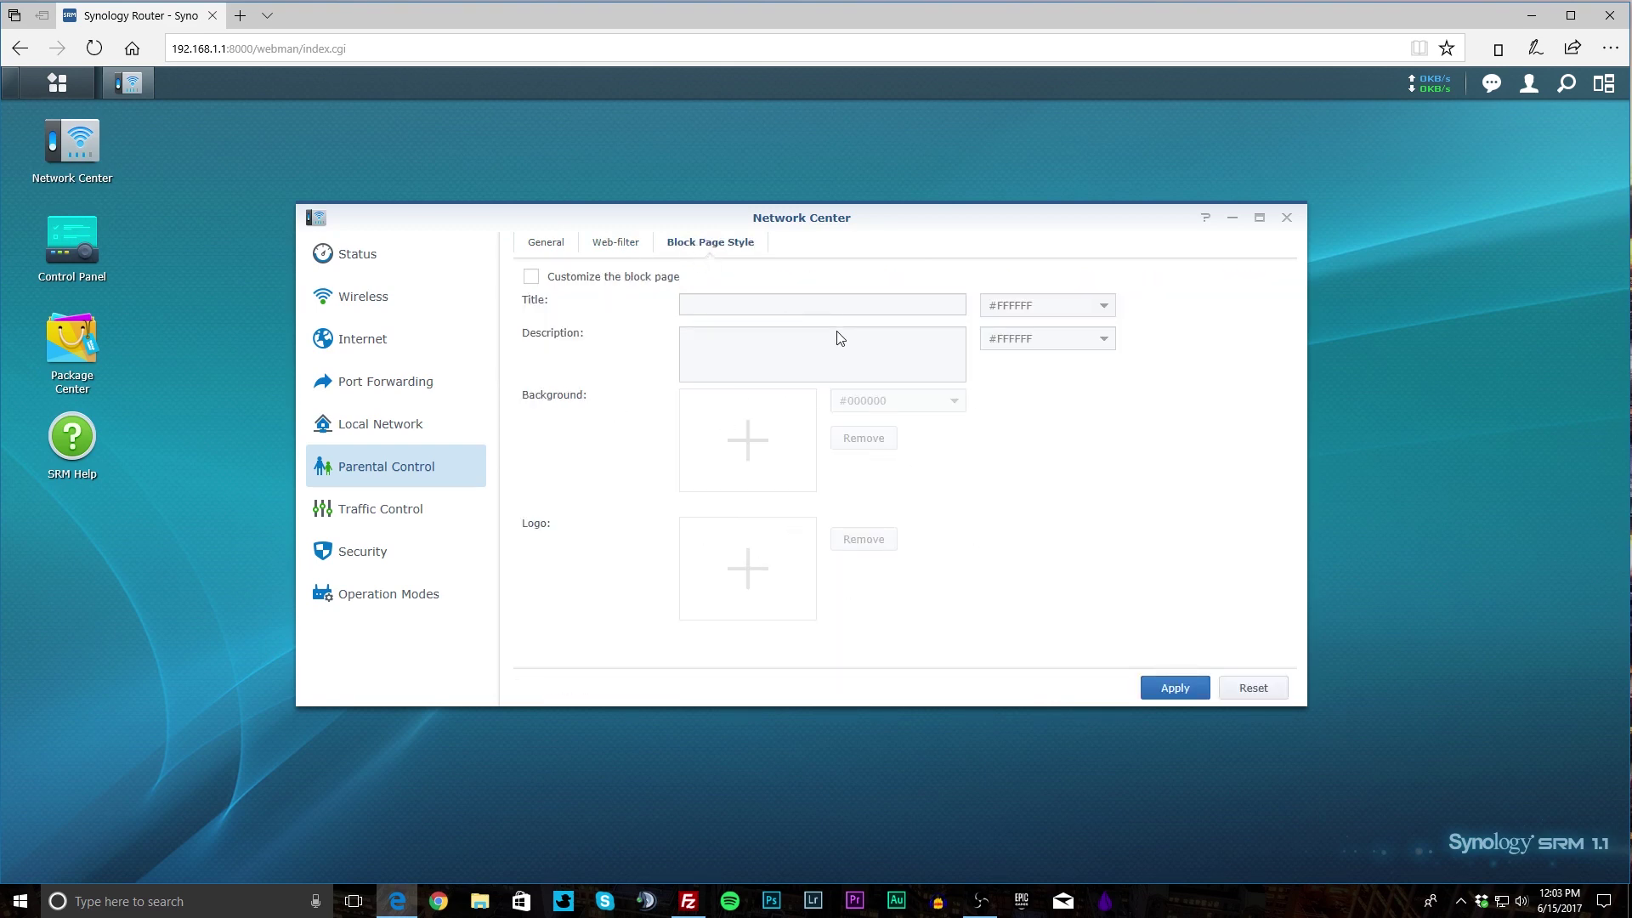
left_click(380, 524)
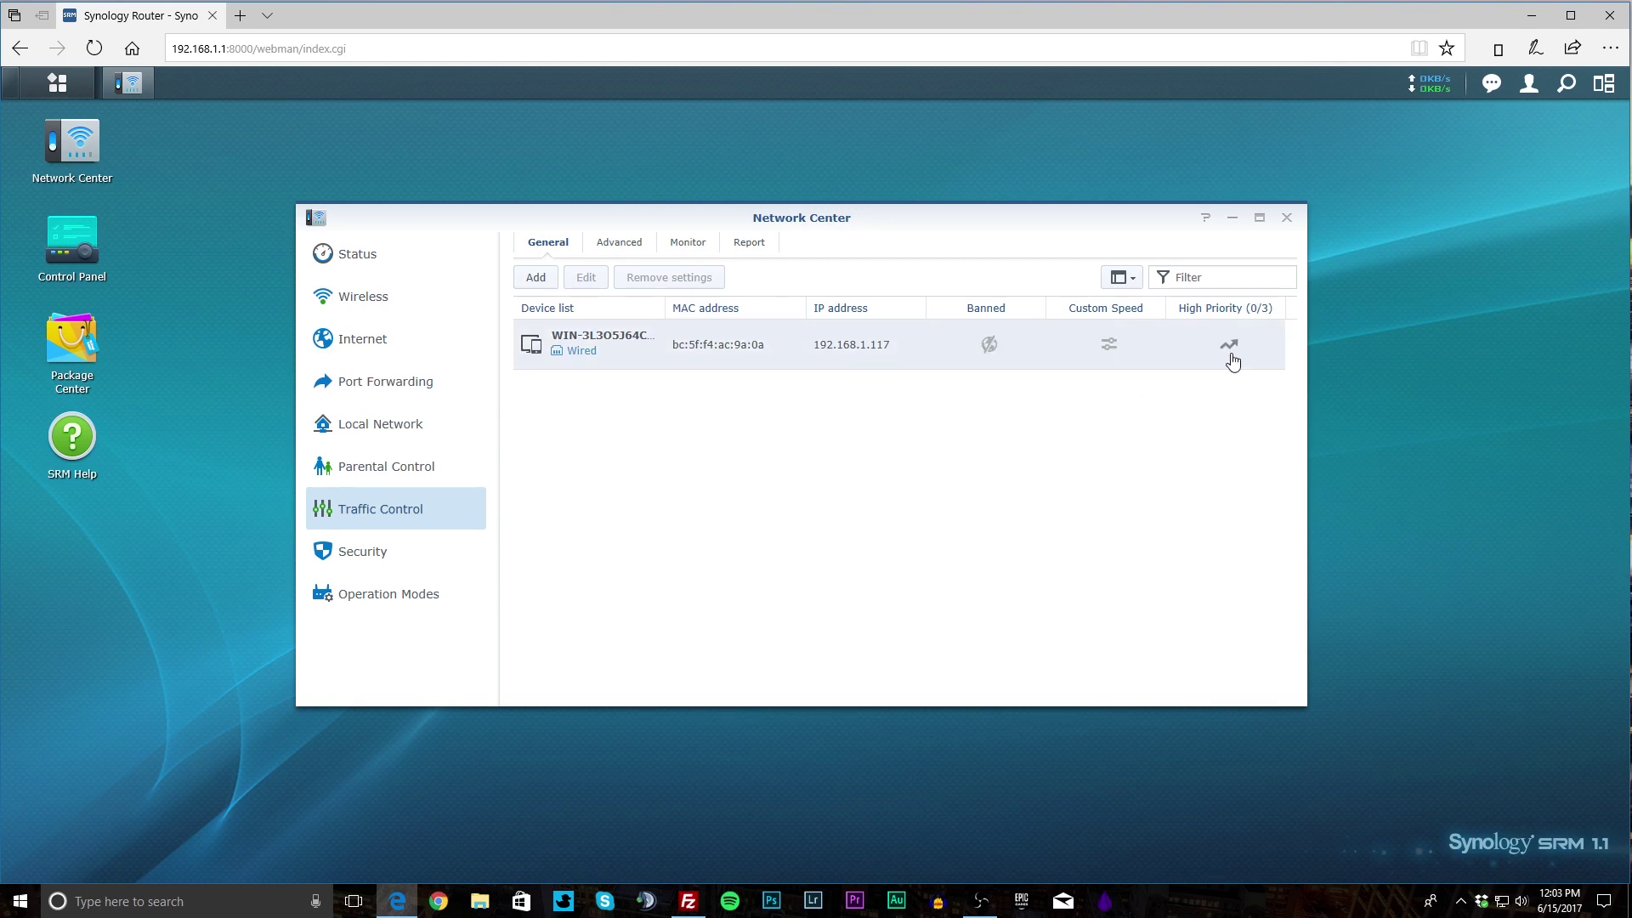
Check Traffic Control's Advanced bandwidth limits, Monitor and Report tabs, then go to Security.
left_click(615, 252)
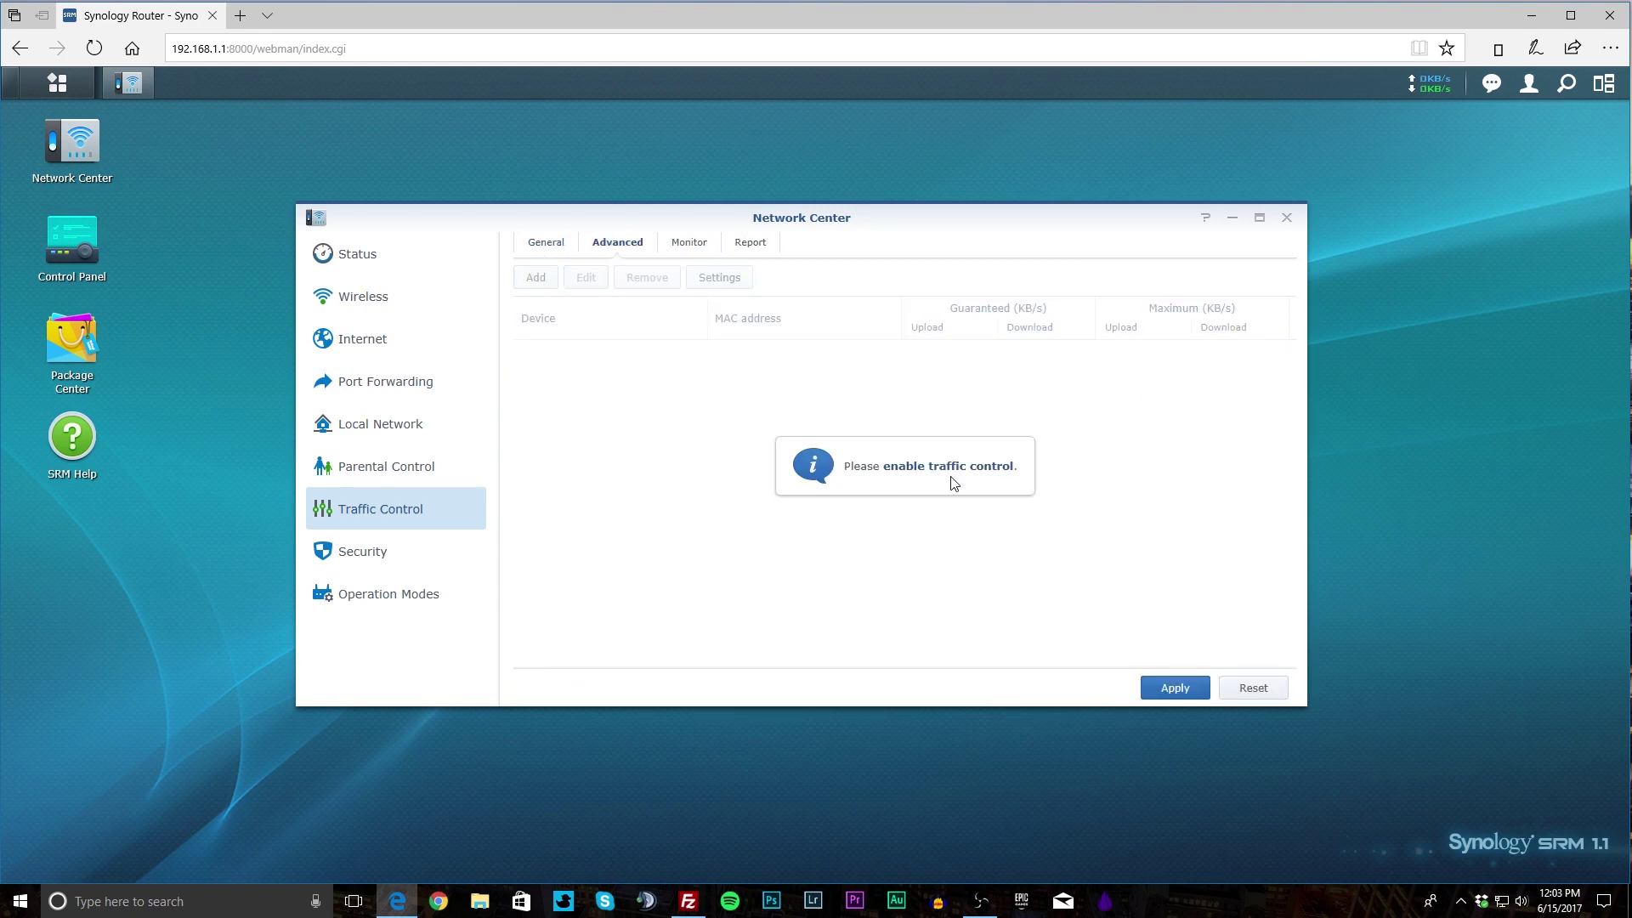
left_click(549, 246)
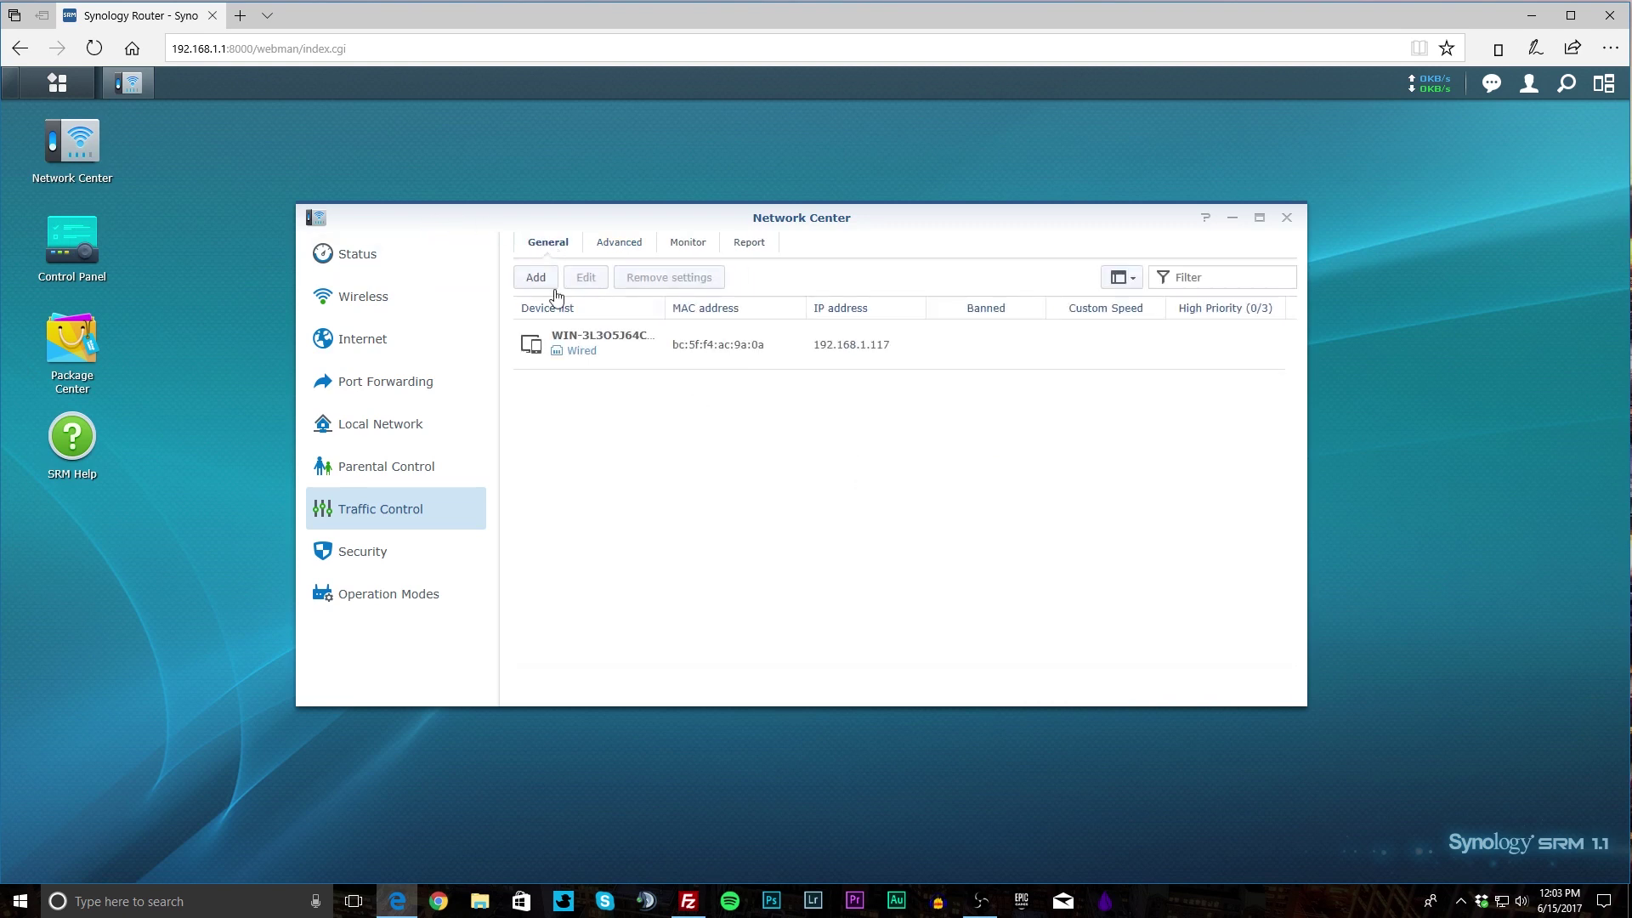
left_click(678, 249)
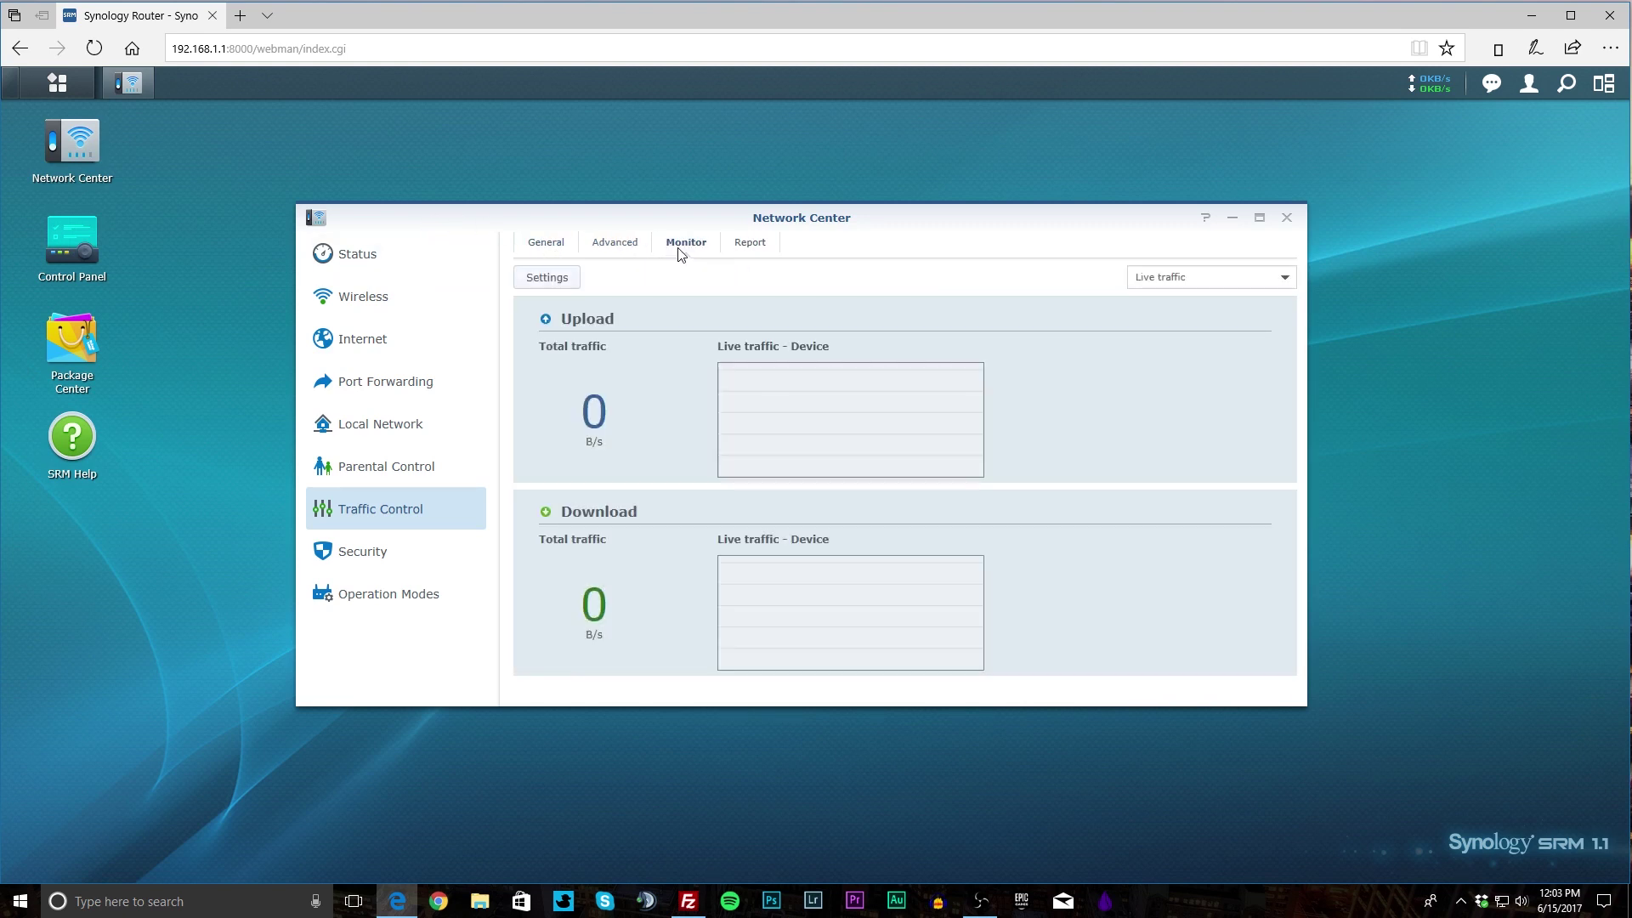
left_click(752, 247)
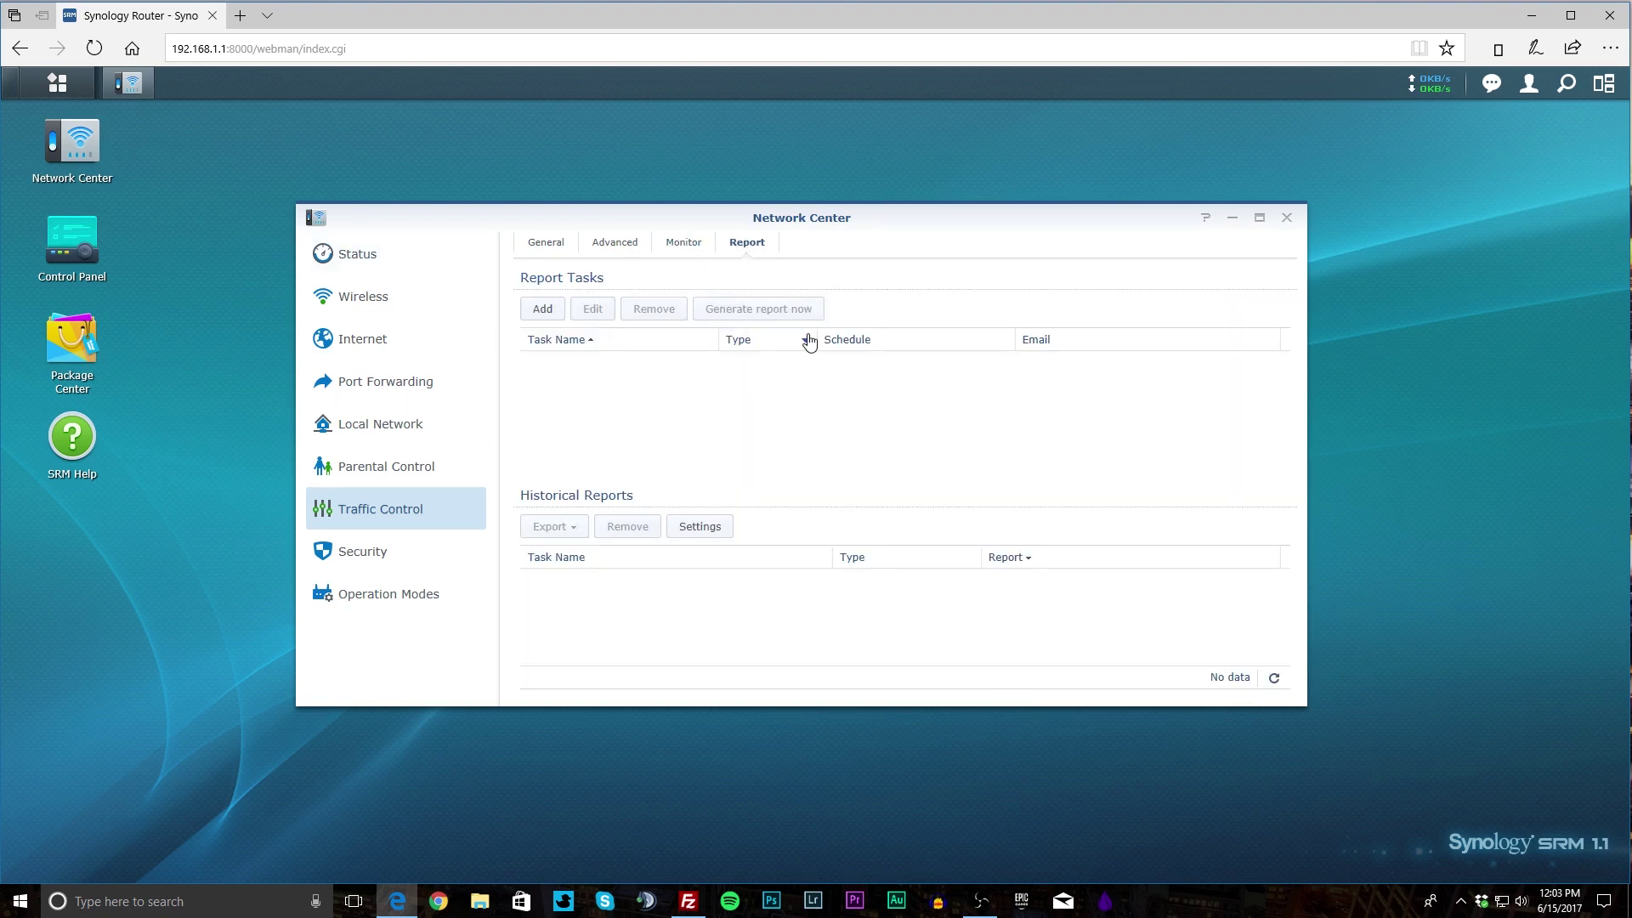
left_click(347, 553)
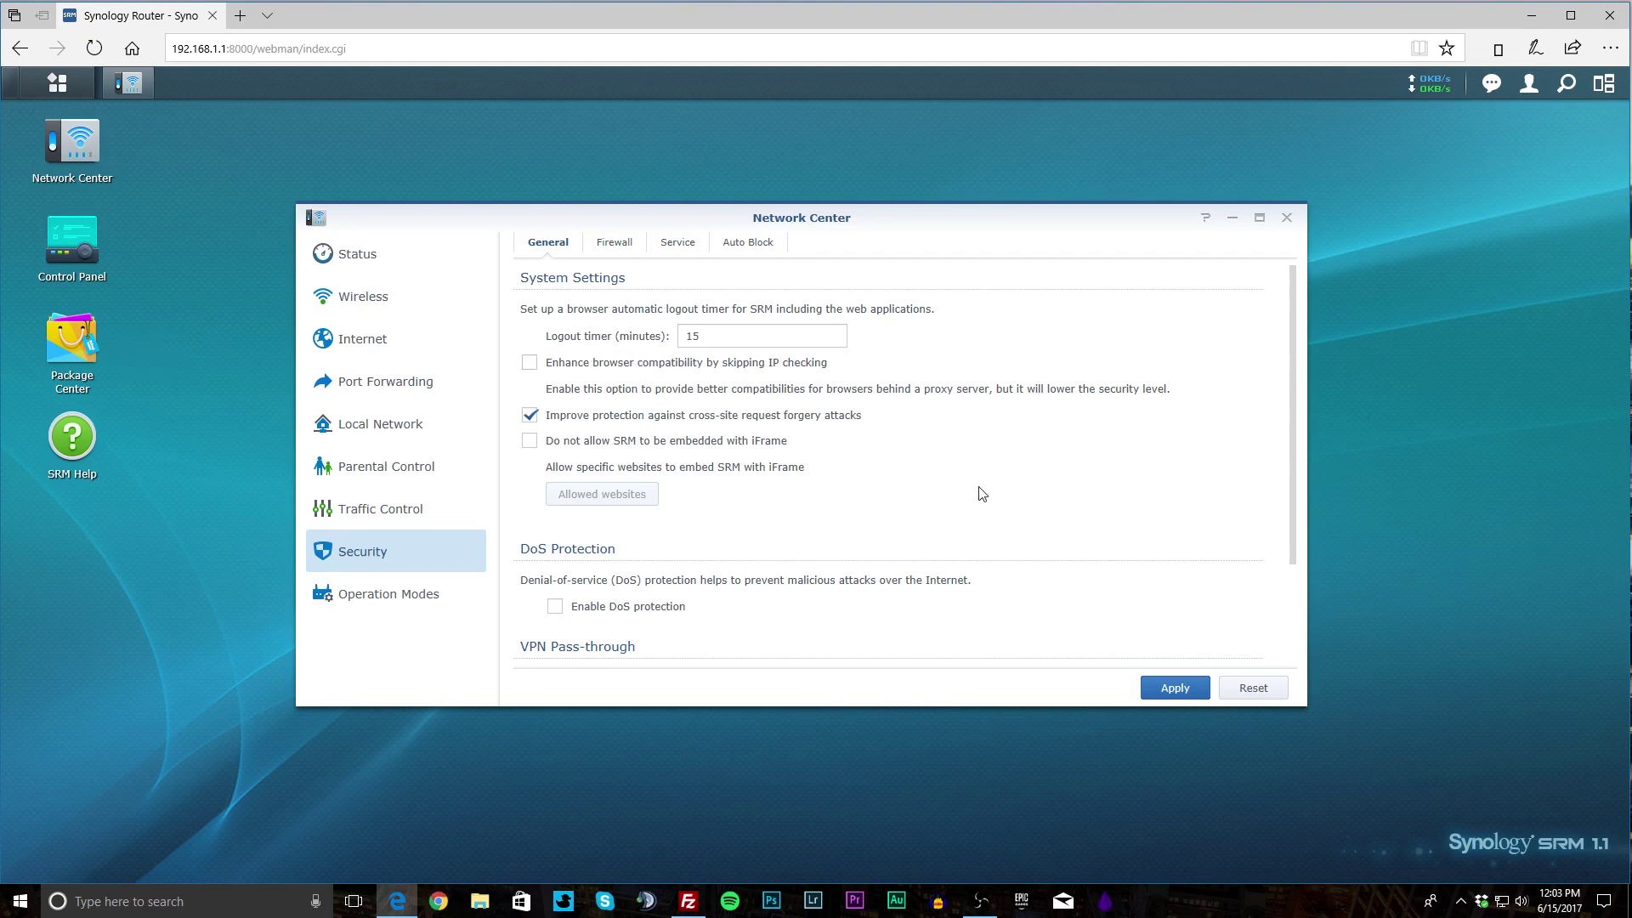
Scroll through the Security General settings, including the 15-minute logout timer.
scroll(1006, 483, "down", 3)
scroll(1007, 483, "up", 3)
scroll(1003, 473, "down", 2)
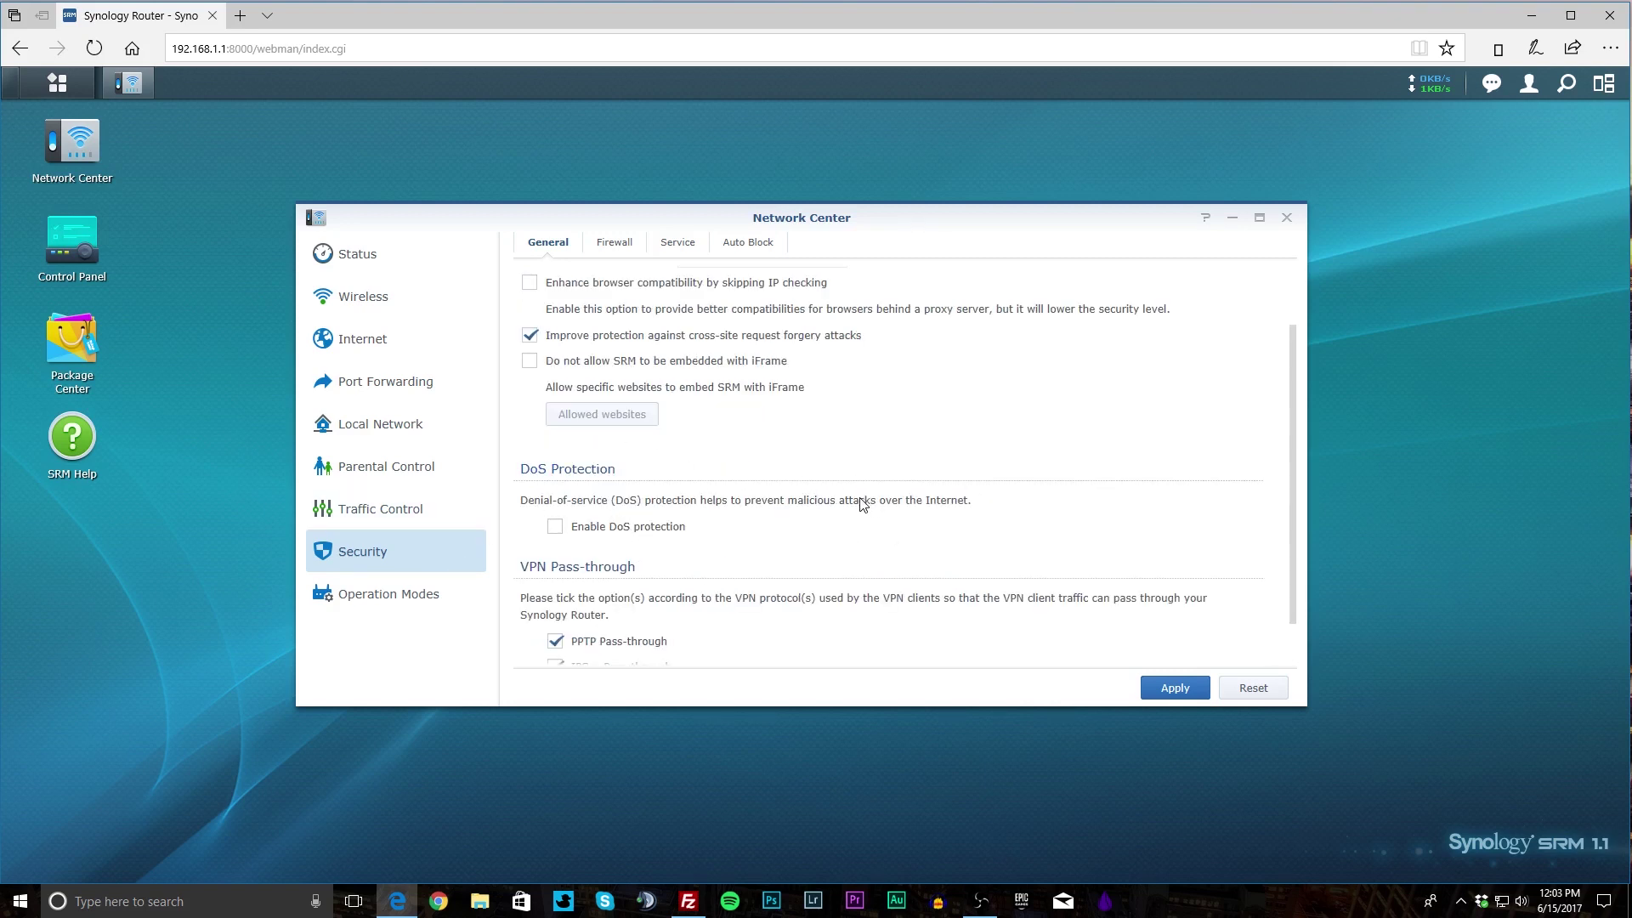
scroll(860, 505, "down", 1)
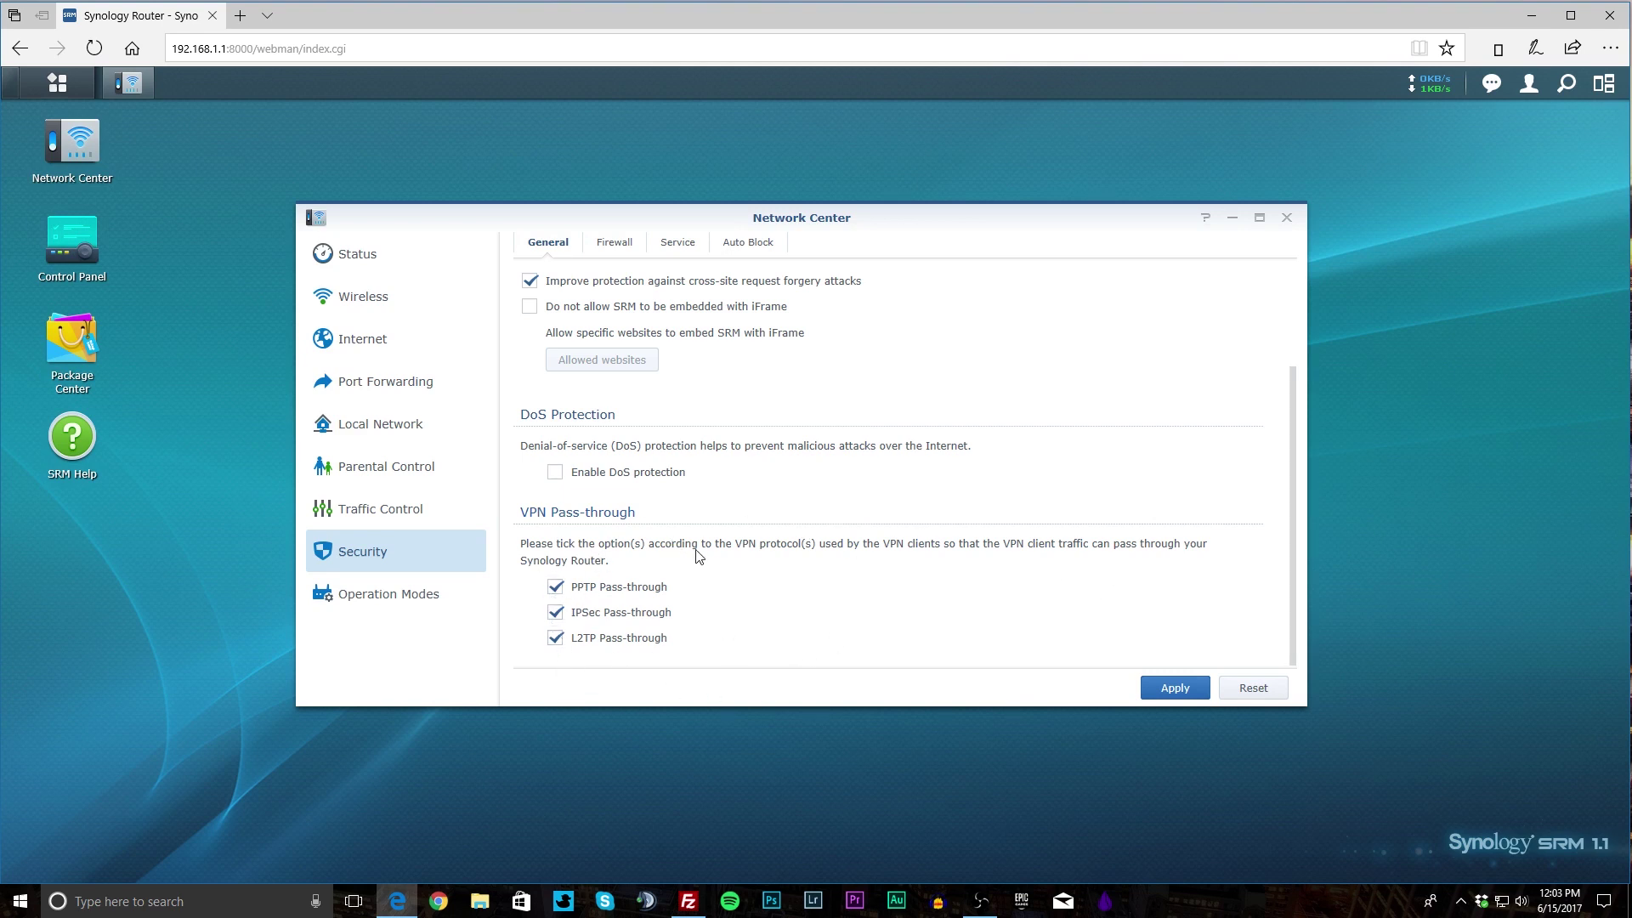
scroll(795, 586, "up", 3)
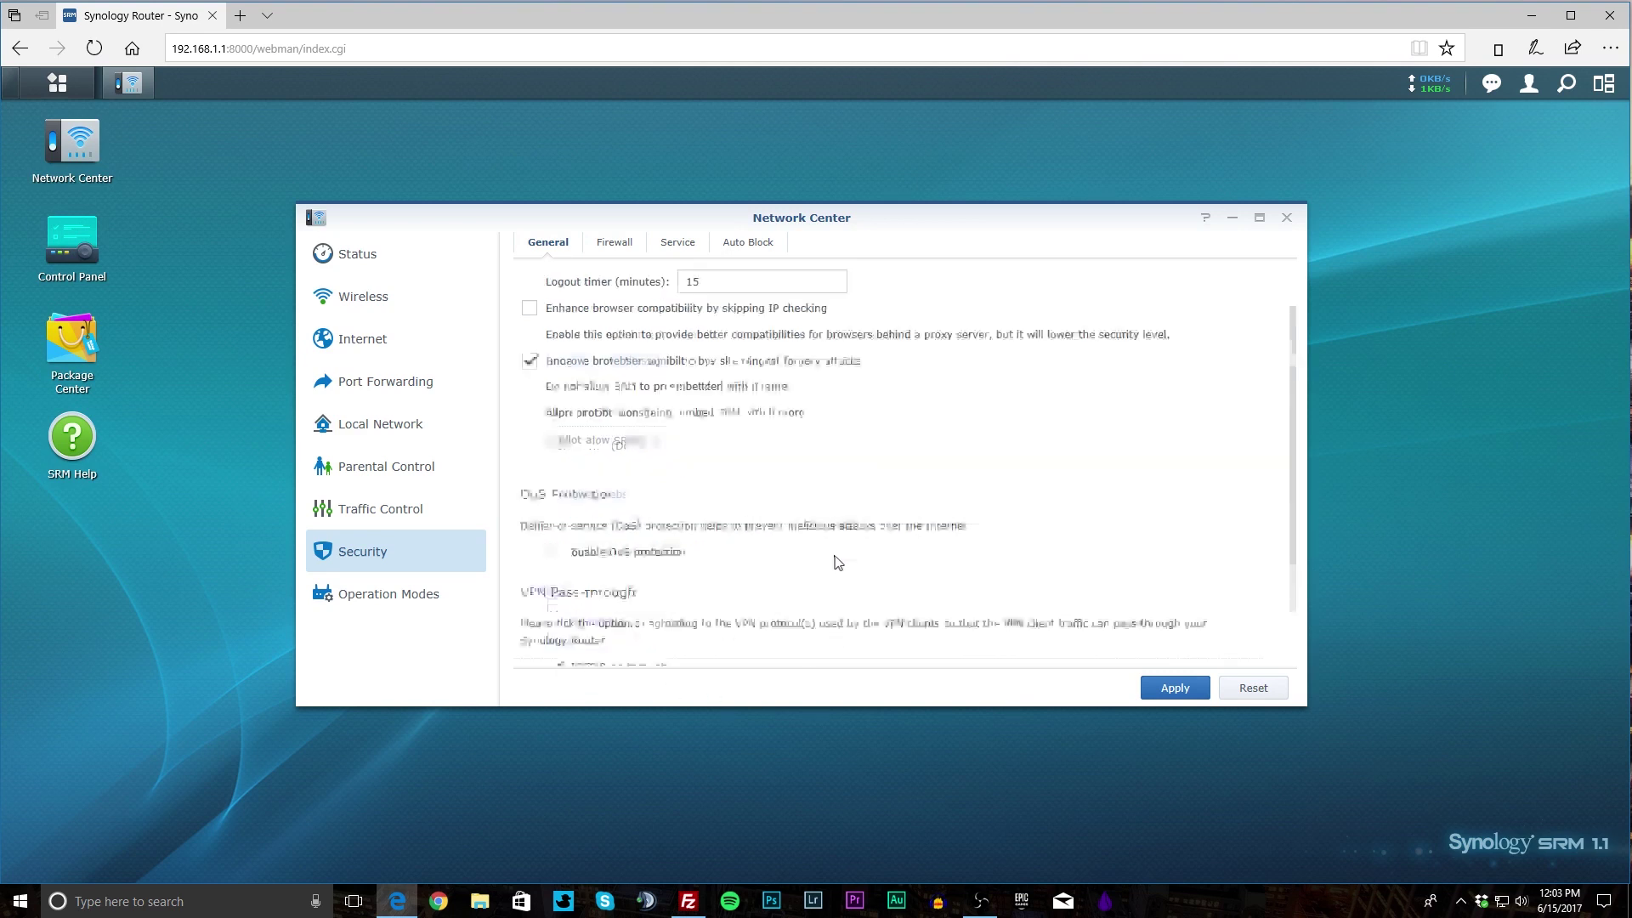
Start and discard a new firewall rule, then view the Service and Auto Block tabs.
left_click(639, 243)
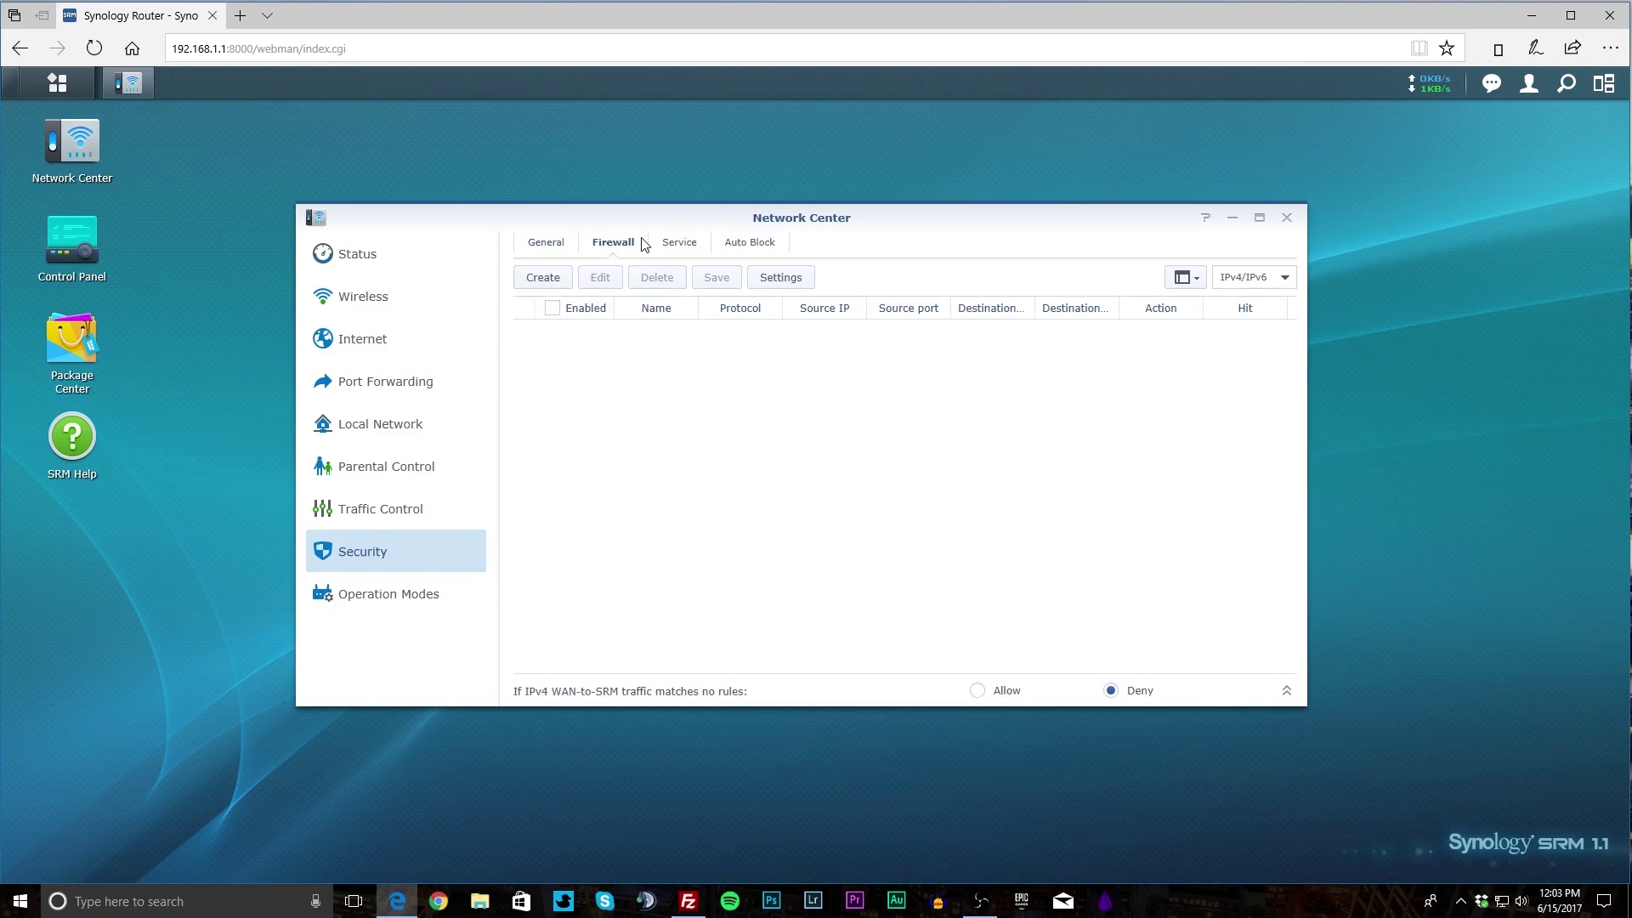
left_click(546, 283)
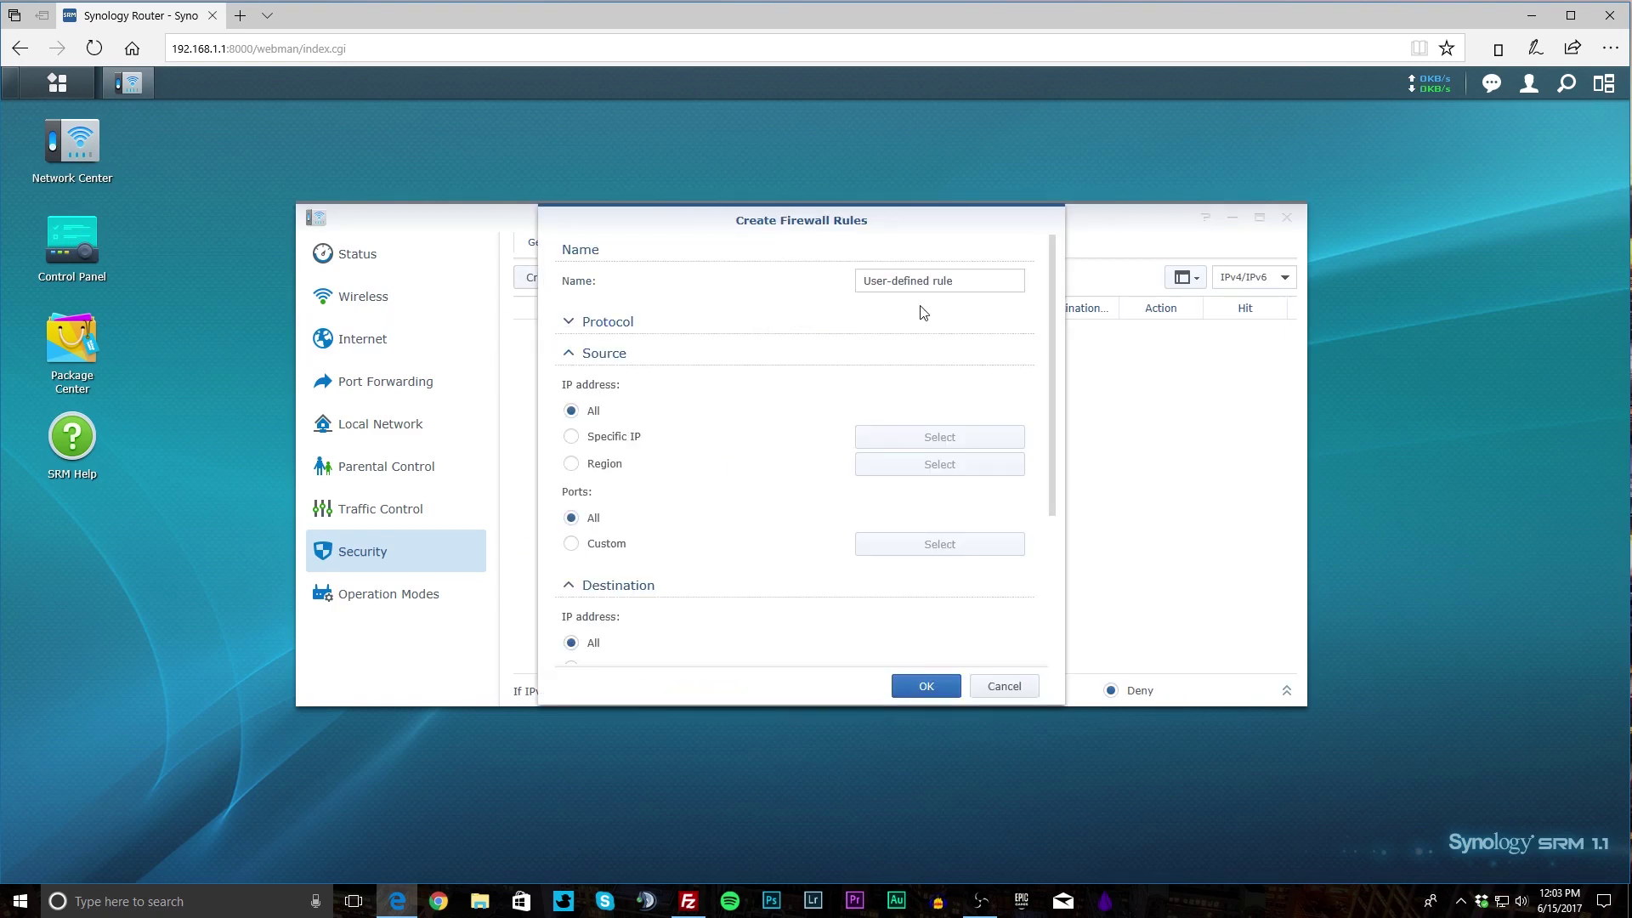
scroll(846, 476, "down", 3)
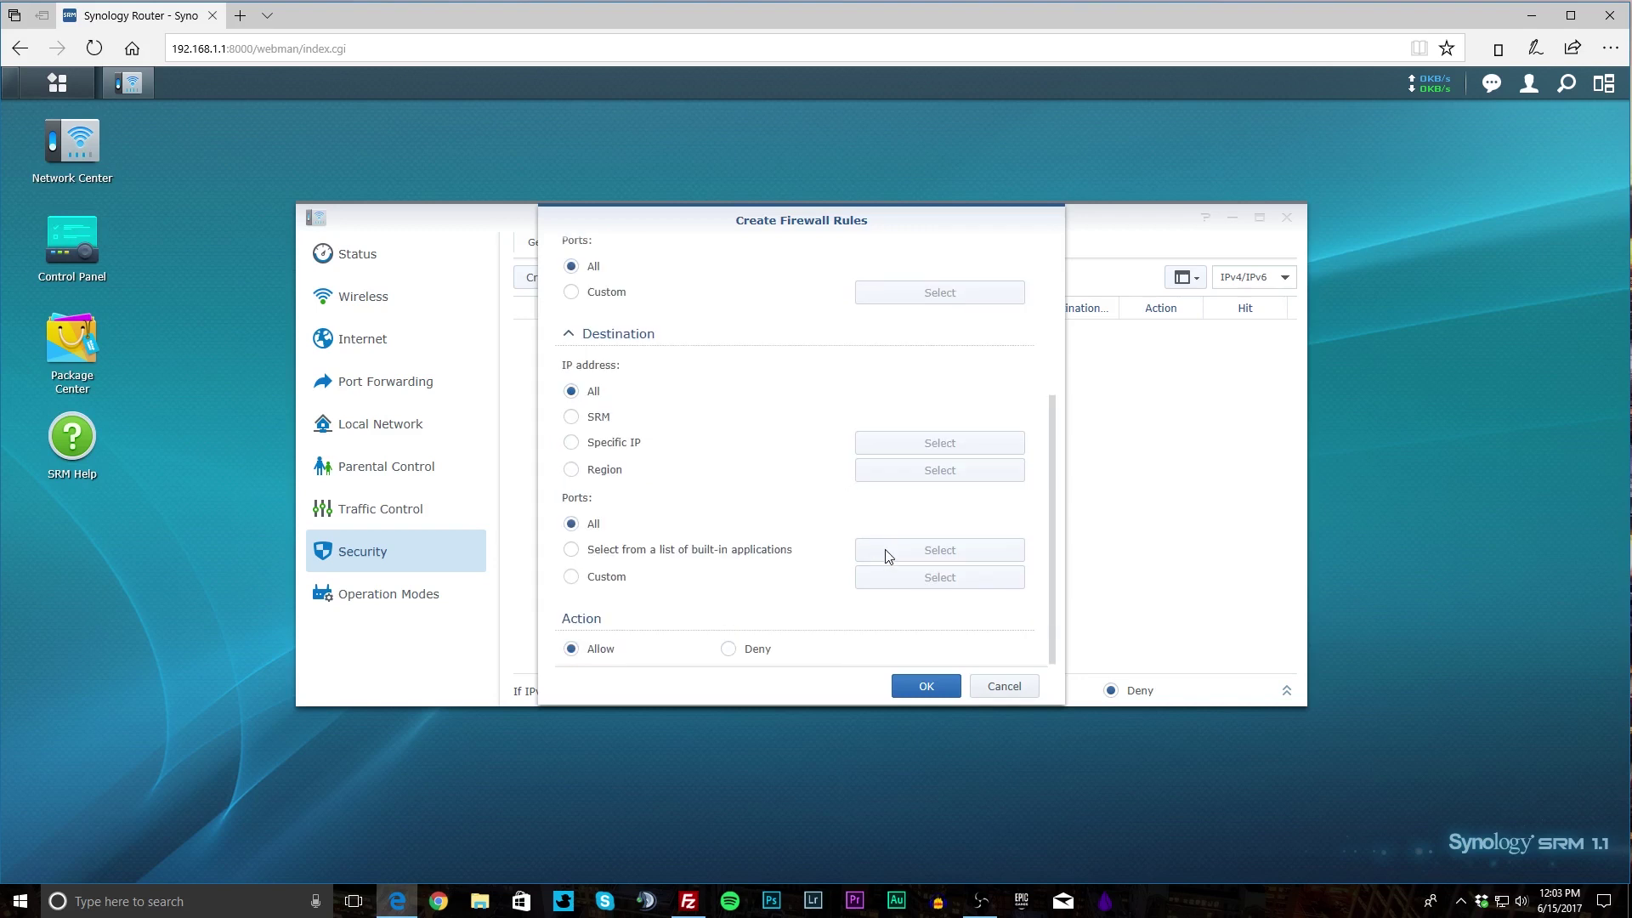
left_click(986, 688)
left_click(669, 243)
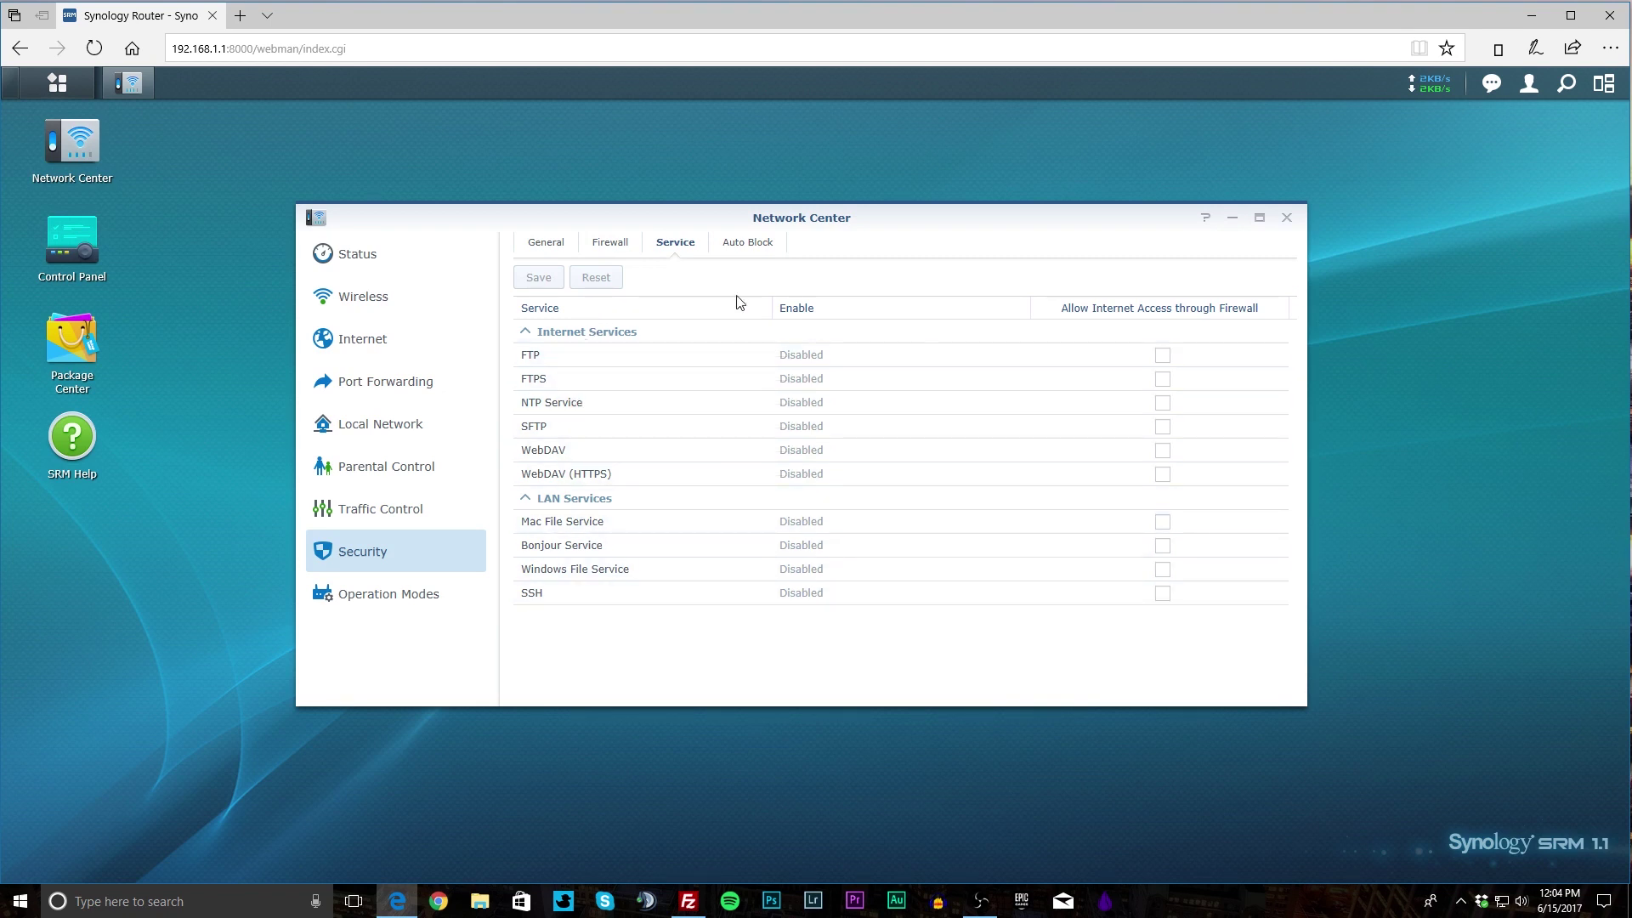
left_click(728, 247)
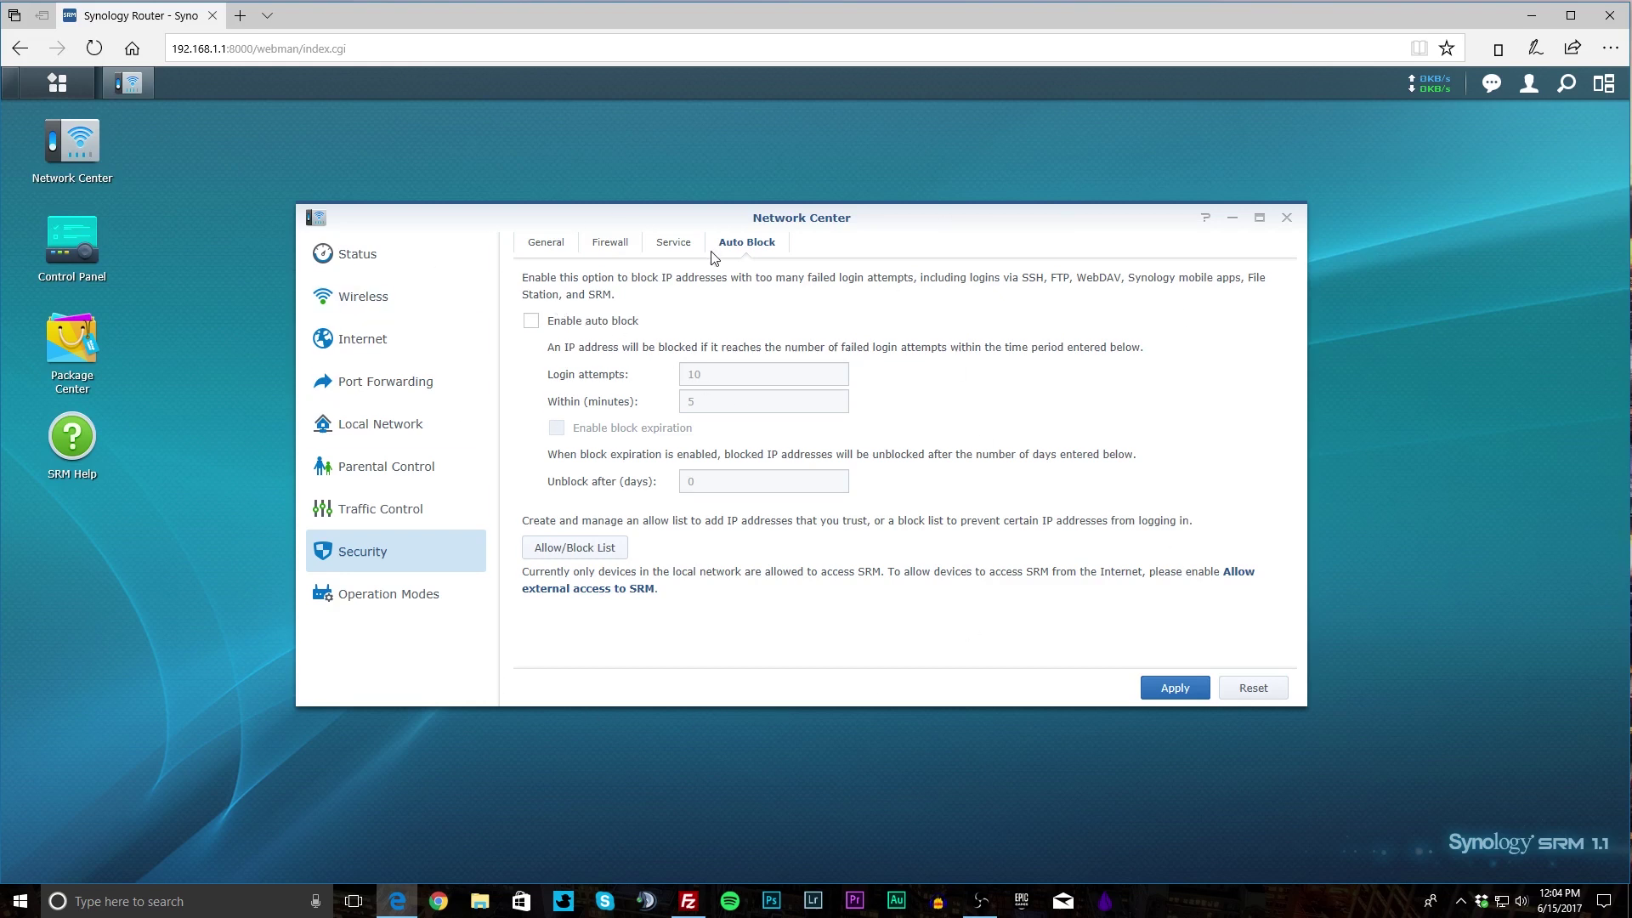
Show Network Center's Operation Modes: Wireless Router, Wireless AP and Wireless Repeater.
left_click(387, 600)
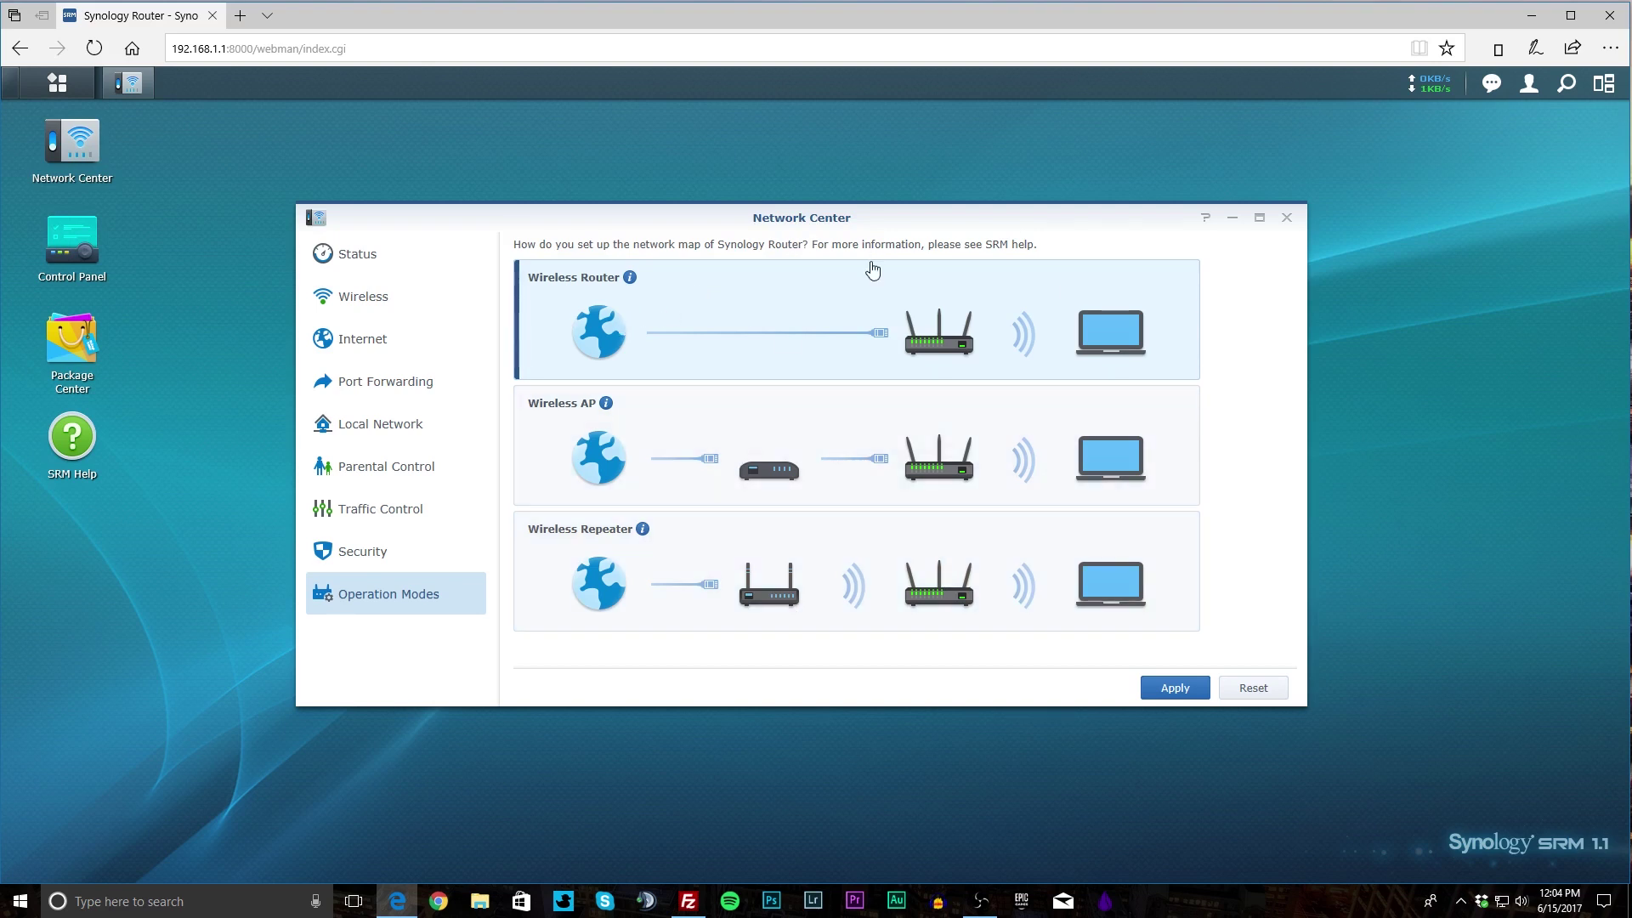
Close Network Center, then open Control Panel and move its window further right.
left_click(1286, 218)
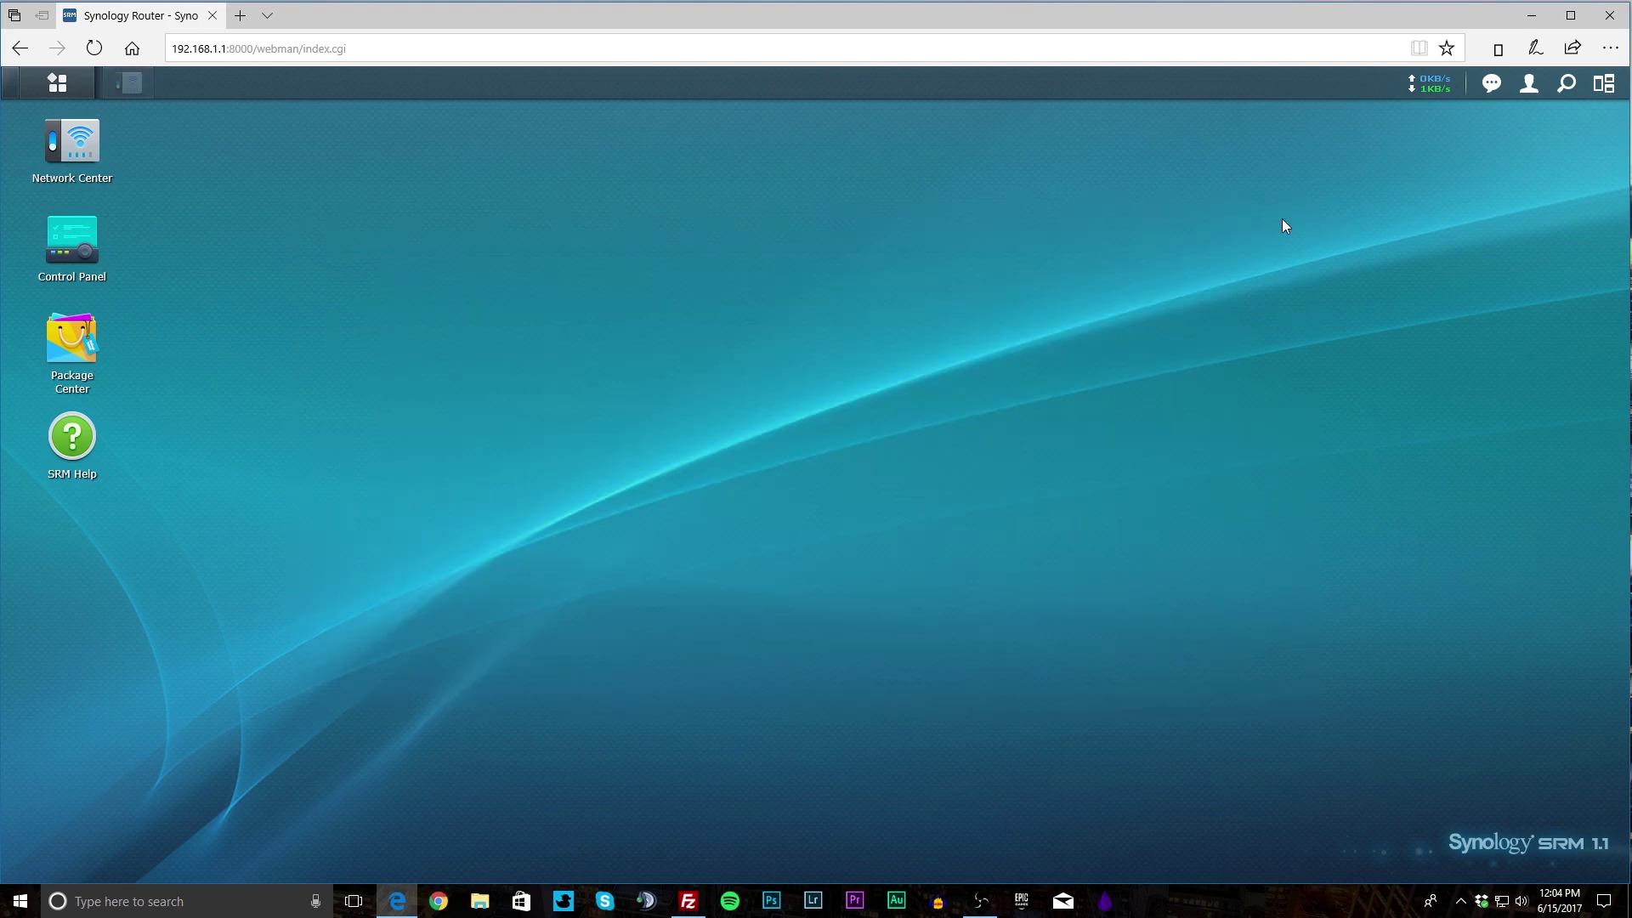
left_click(85, 248)
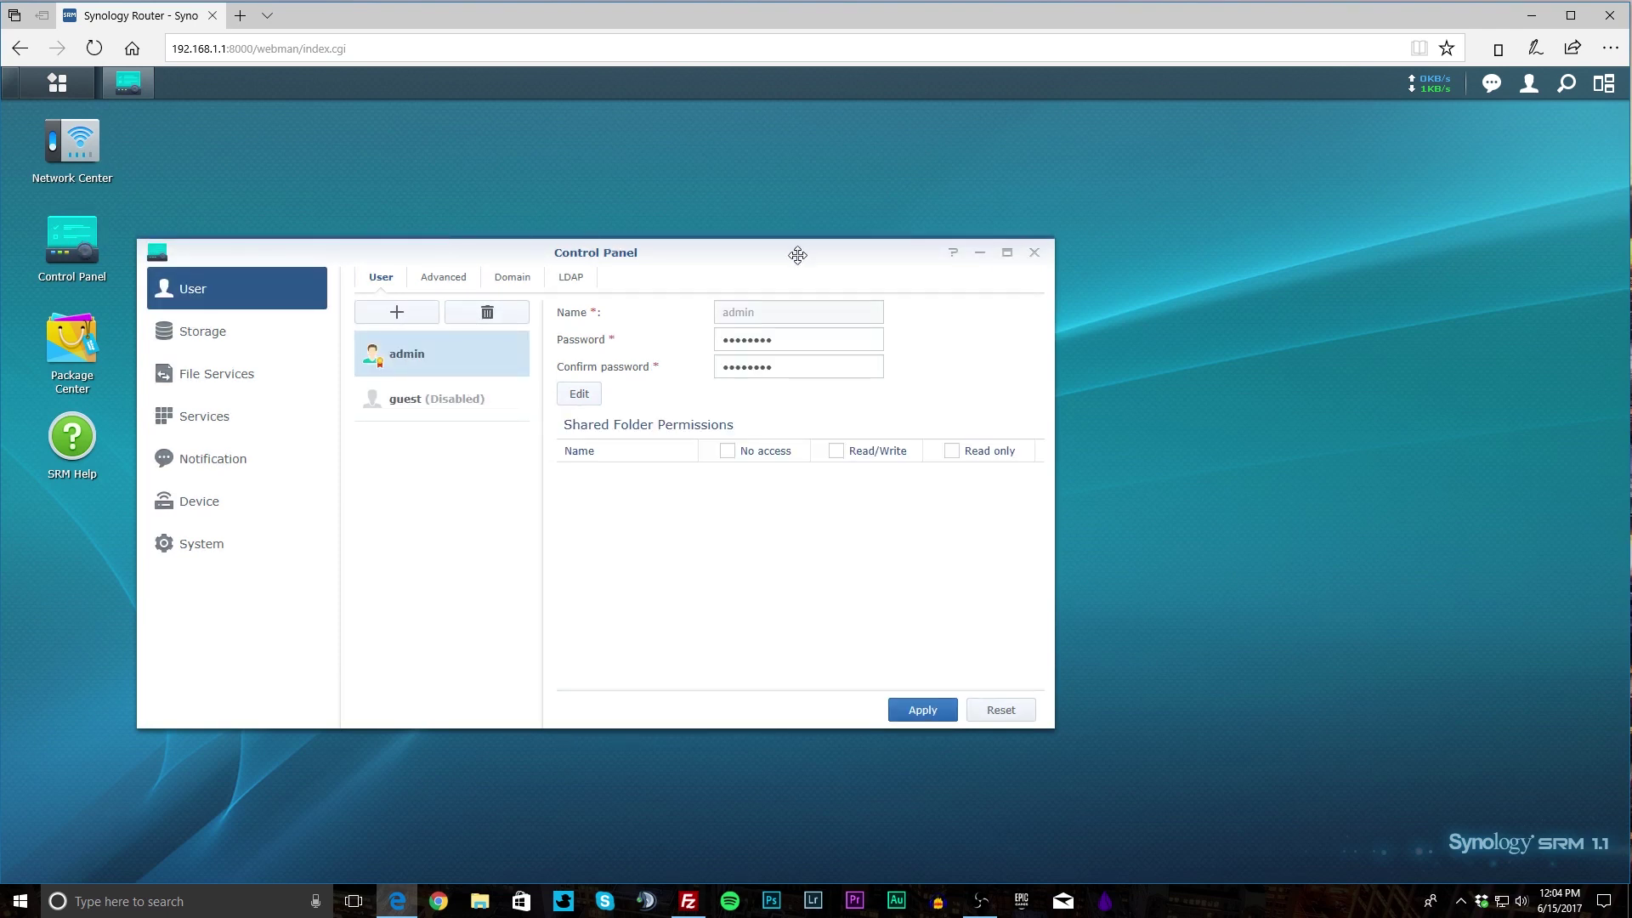
left_click_drag(796, 253, 1041, 234)
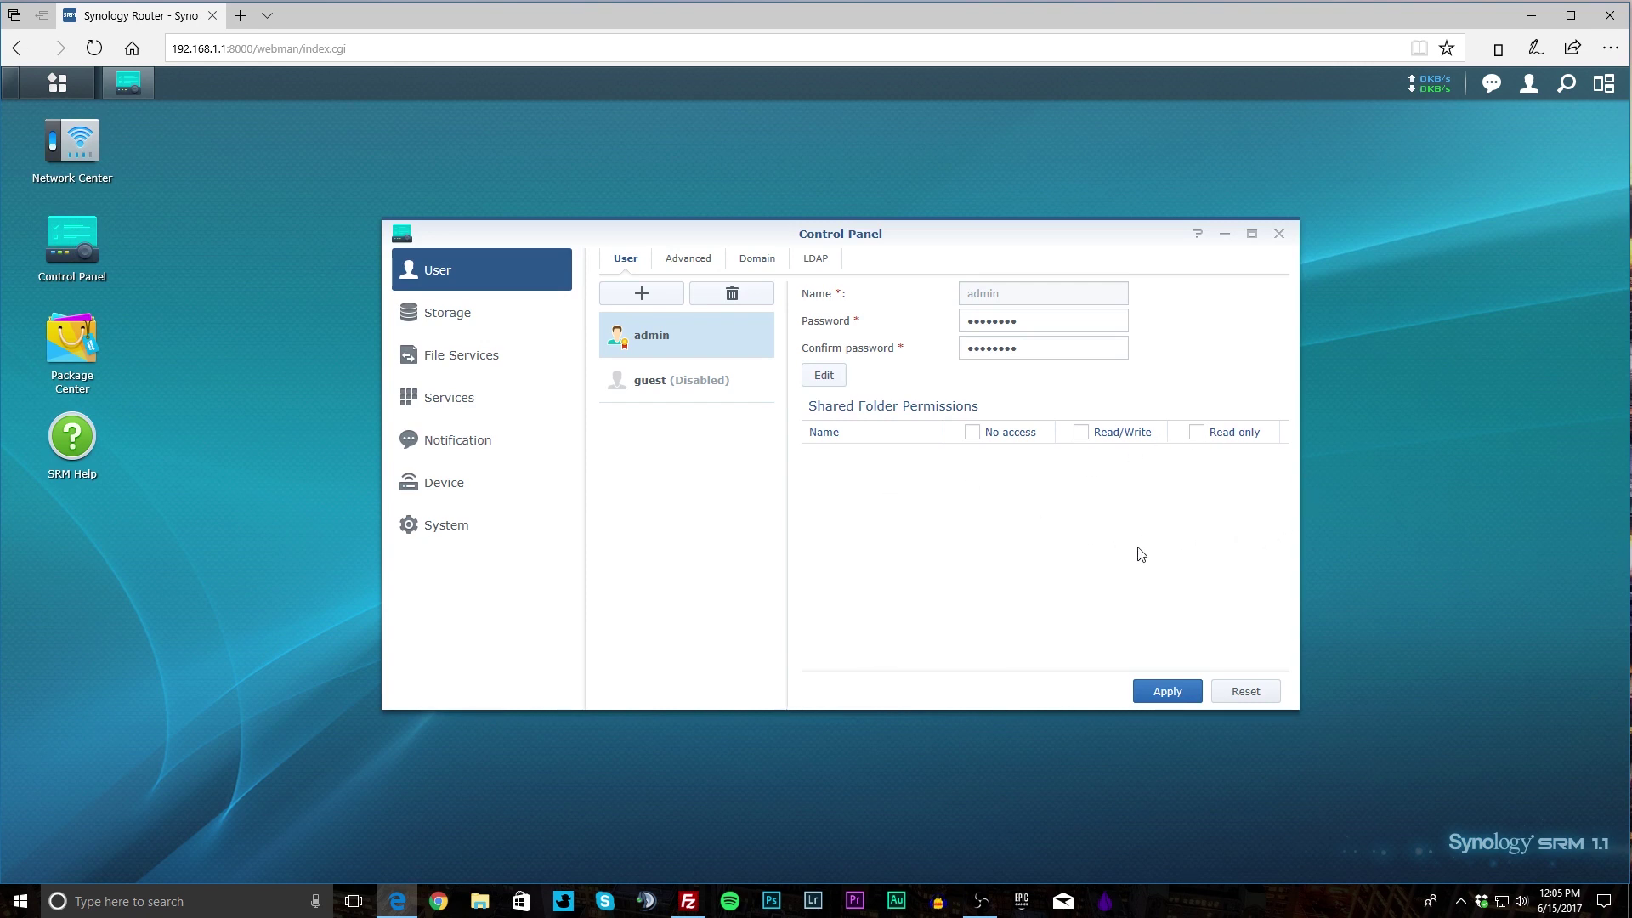
Browse User's Advanced, Domain and LDAP tabs, then open Storage's Shared Folder settings.
left_click(691, 258)
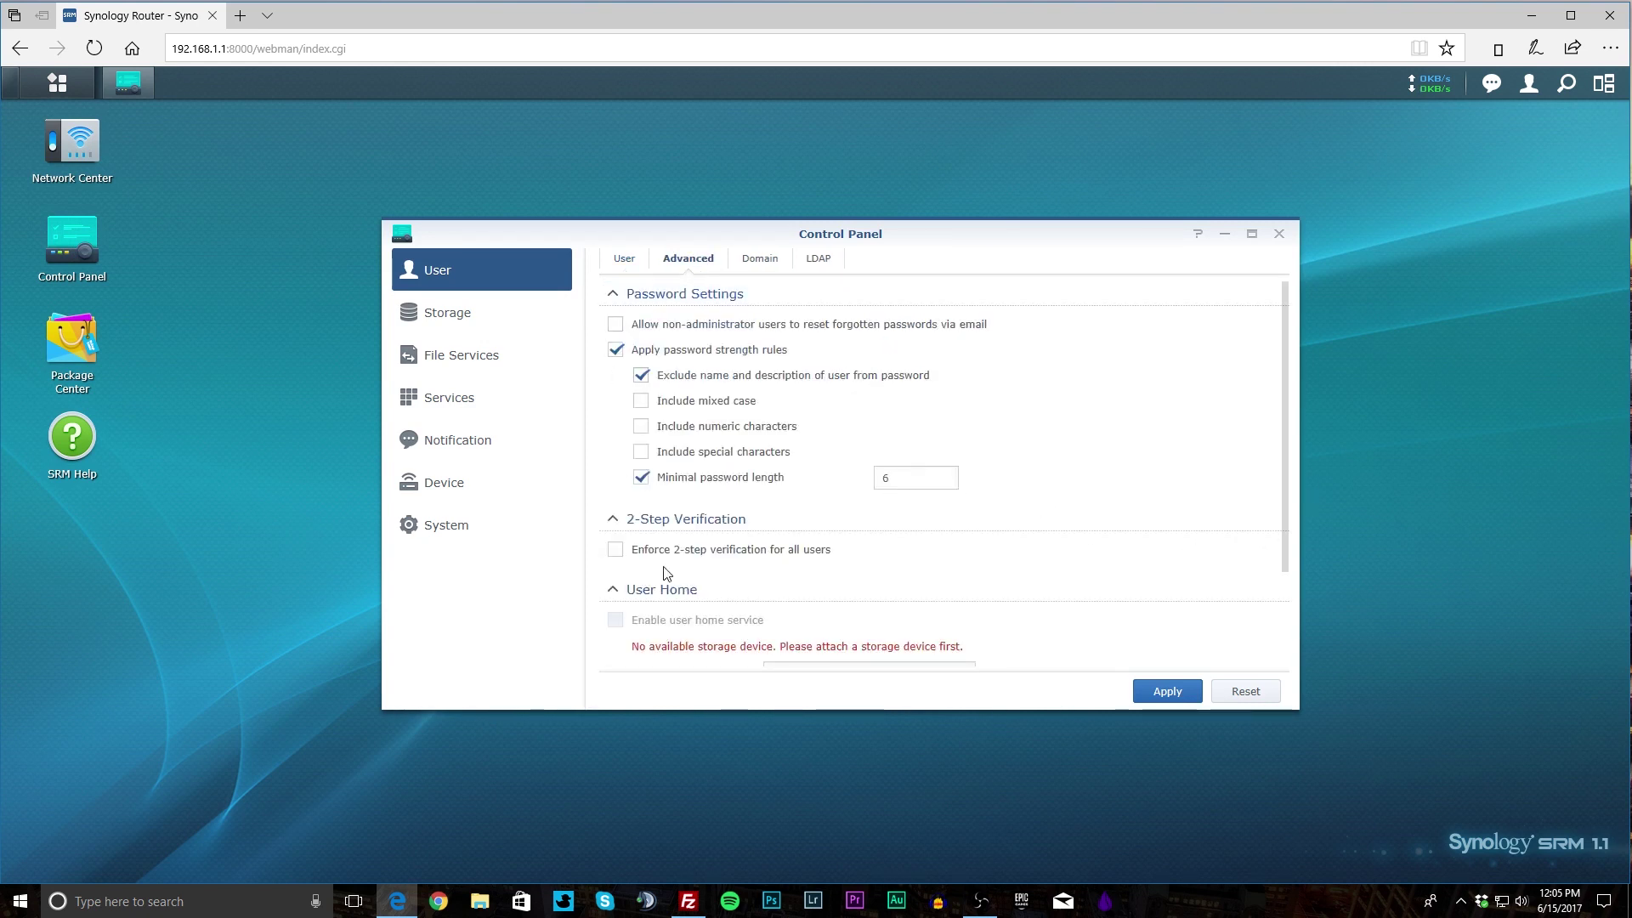
scroll(890, 537, "down", 1)
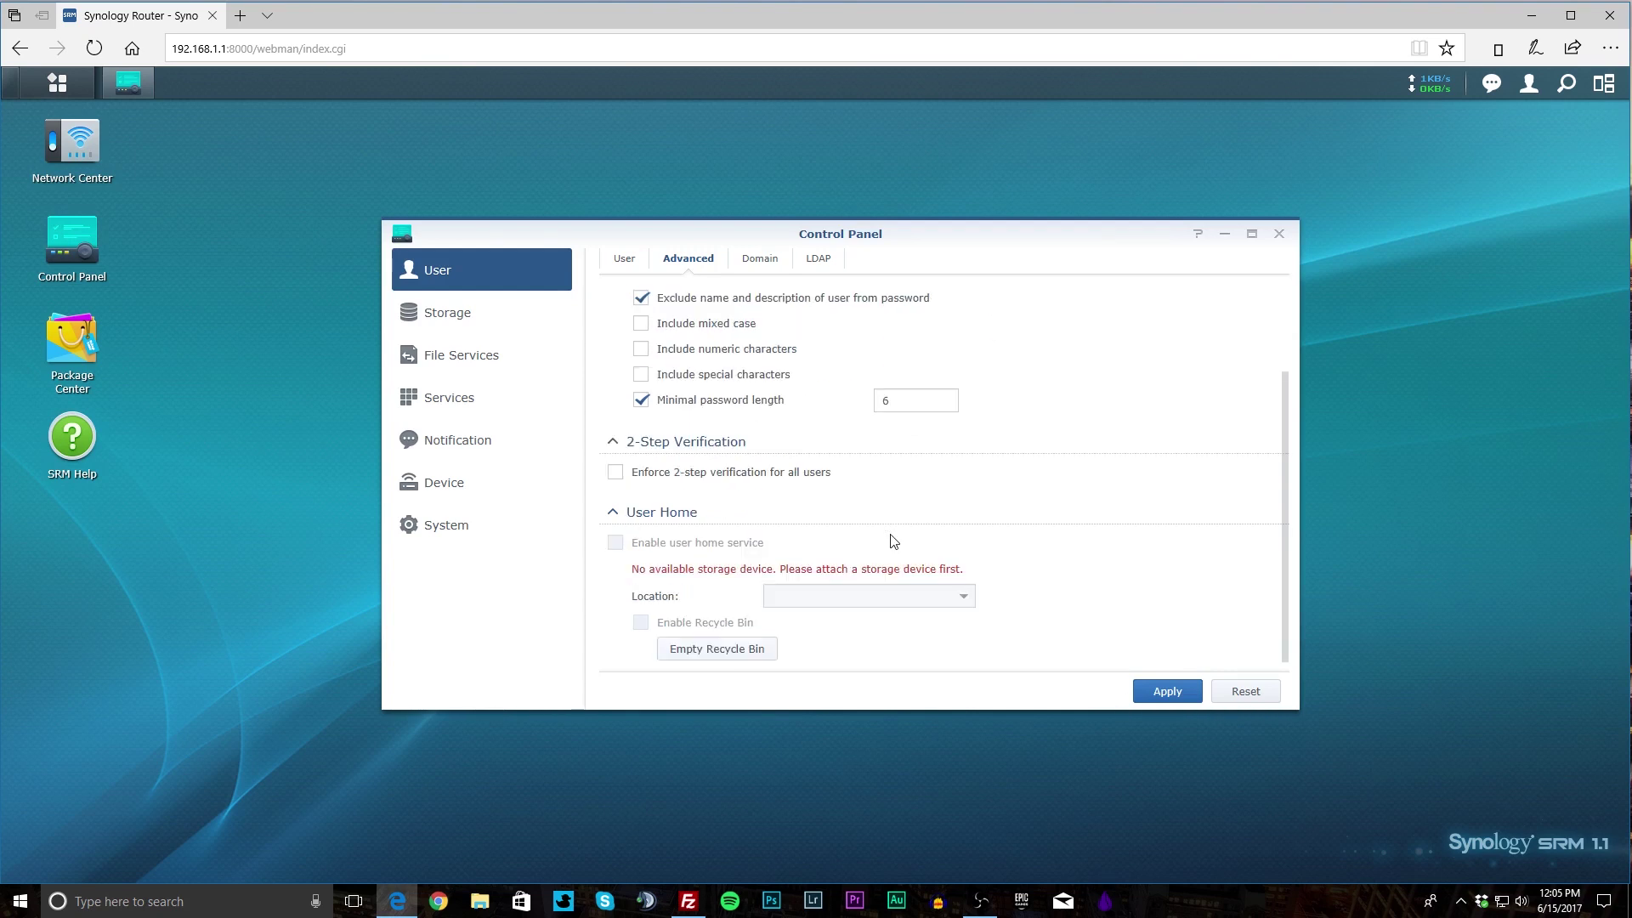
scroll(761, 518, "up", 1)
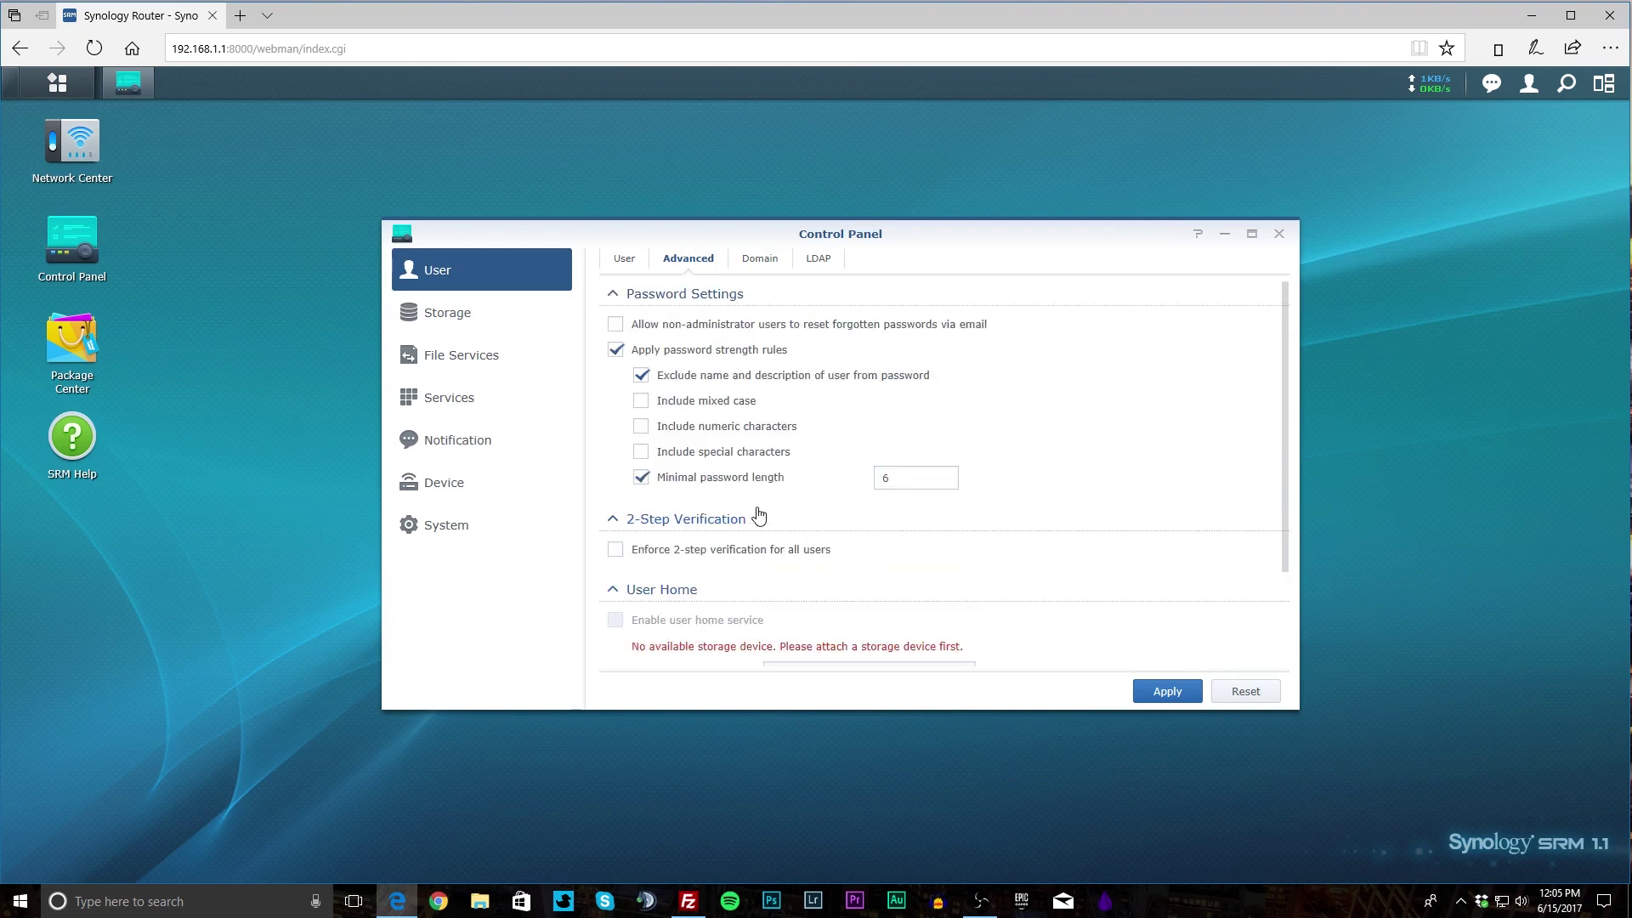
left_click(759, 262)
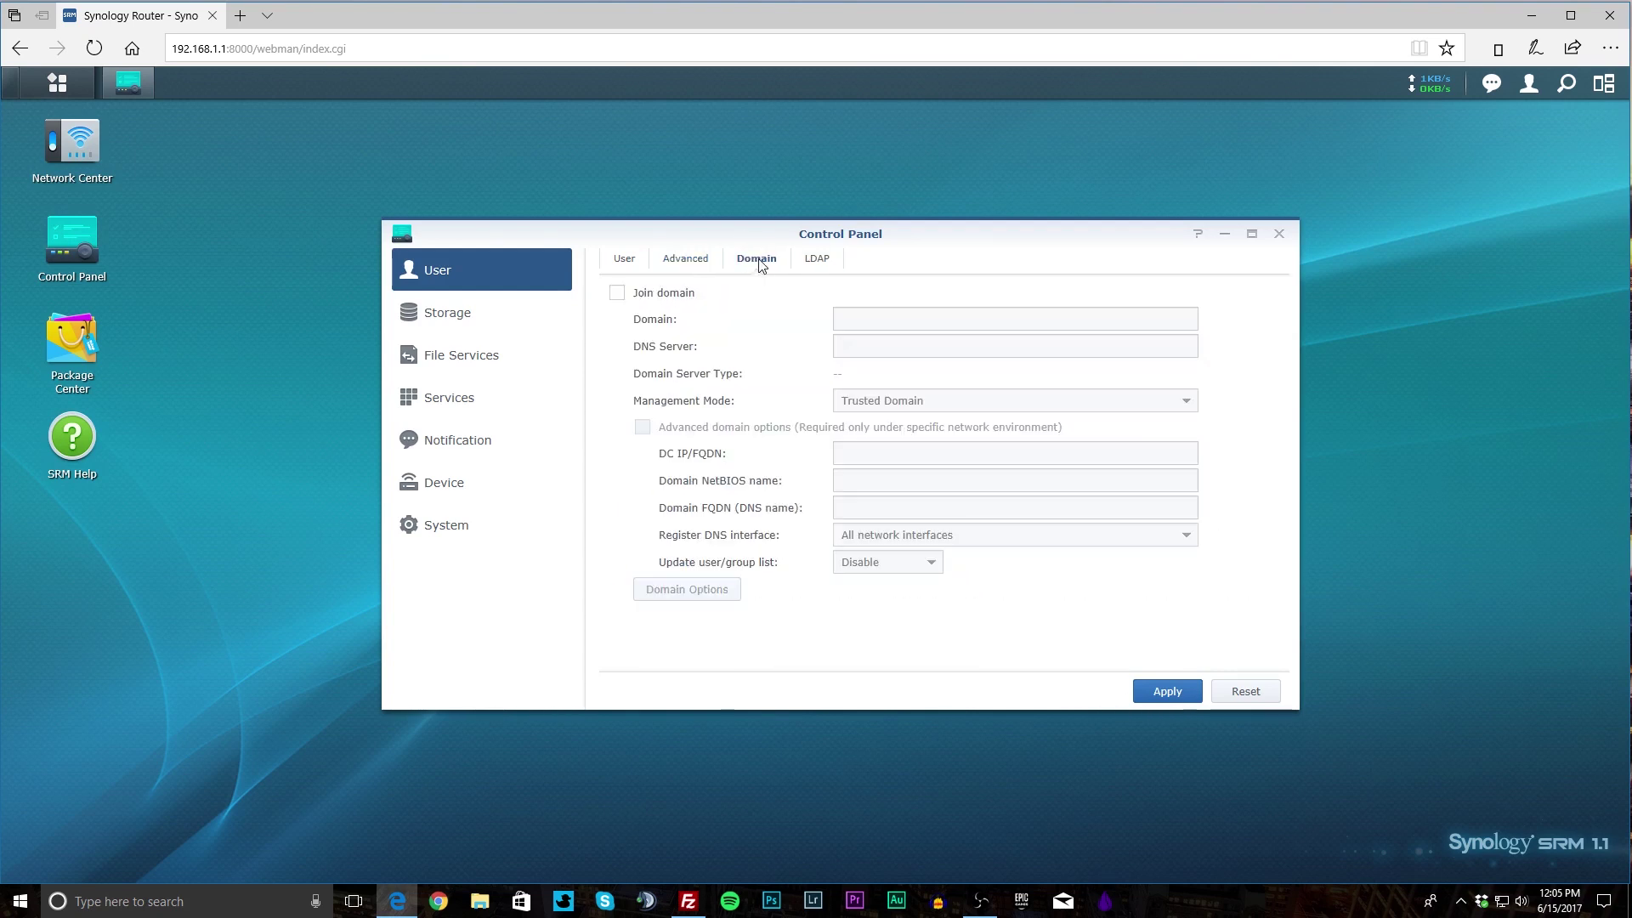
left_click(816, 259)
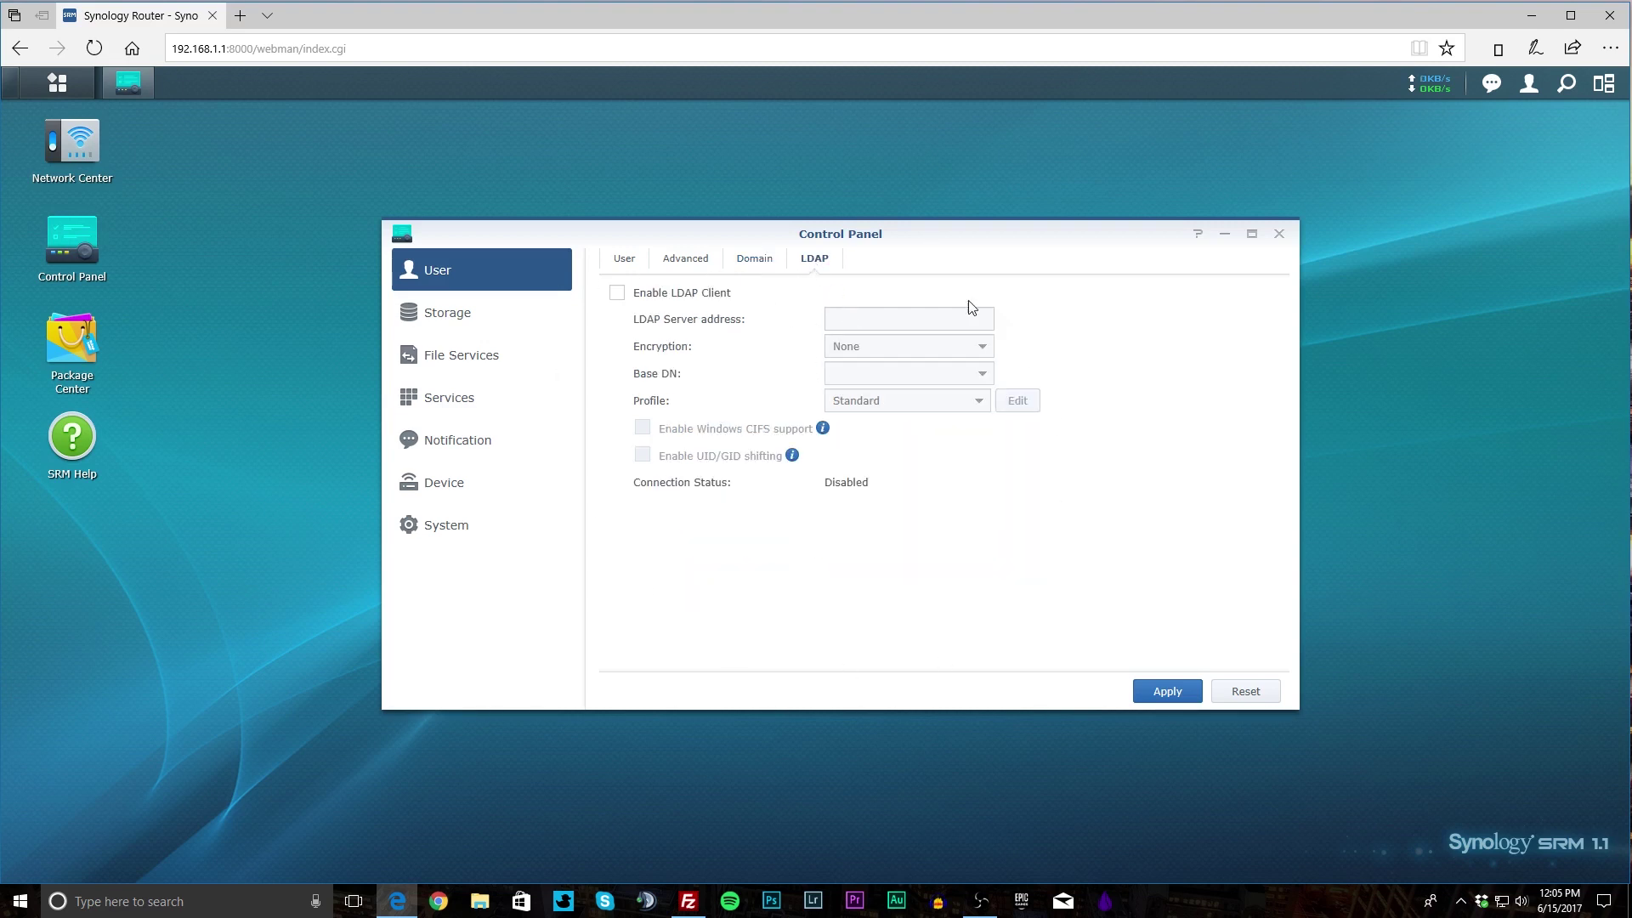
left_click(422, 325)
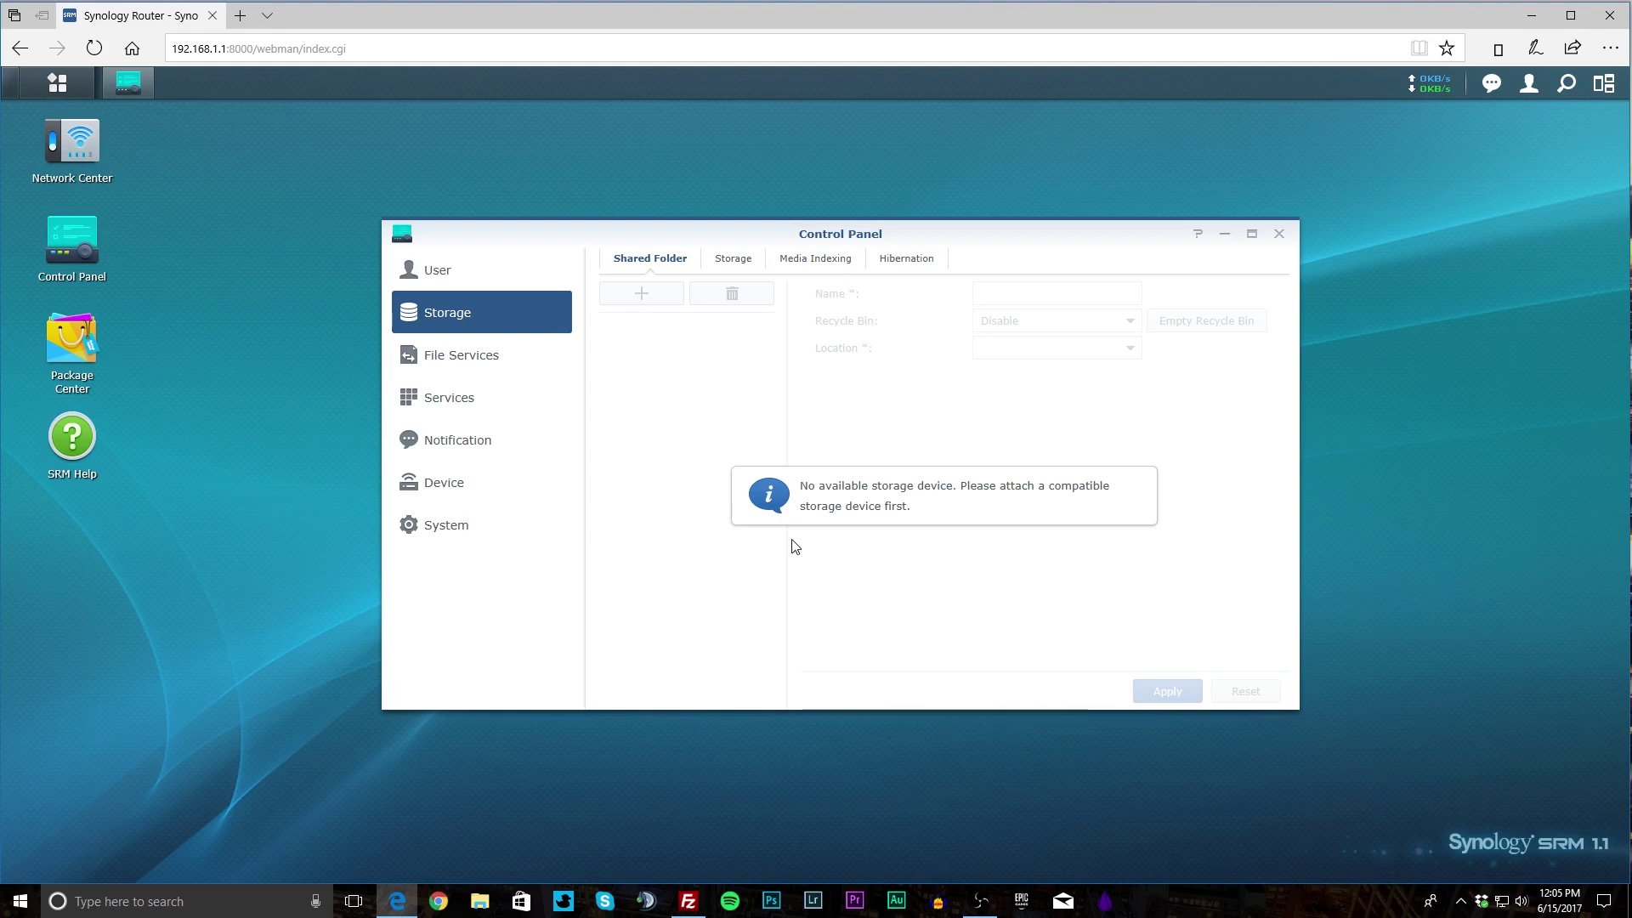
Review the Windows and Mac file service settings under File Services.
left_click(449, 346)
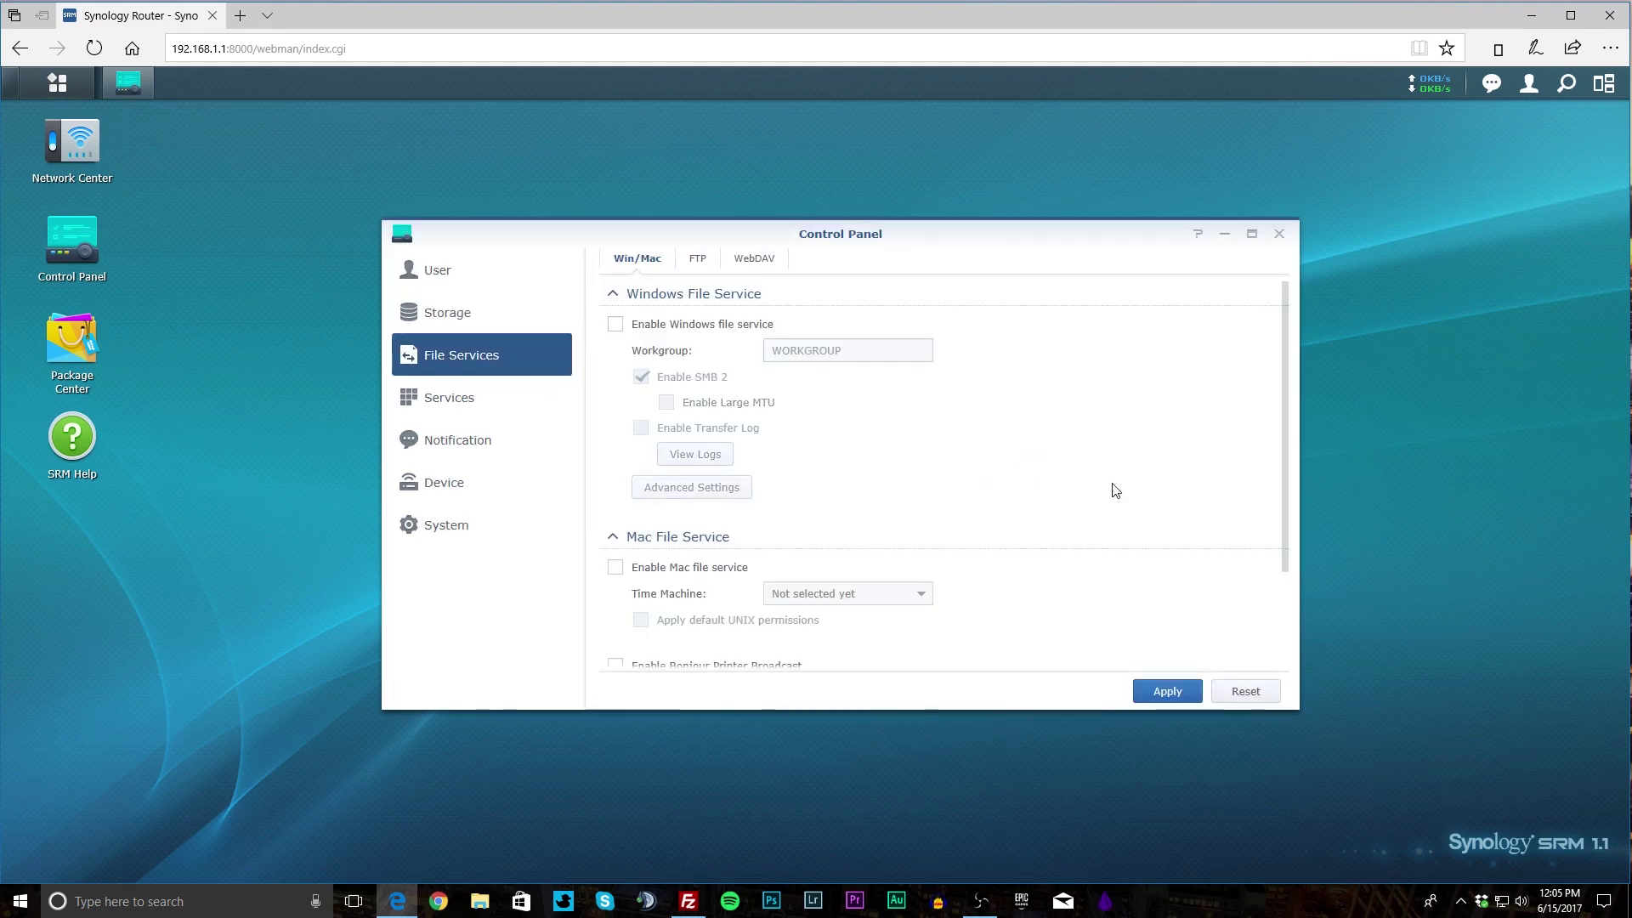
scroll(1046, 486, "down", 1)
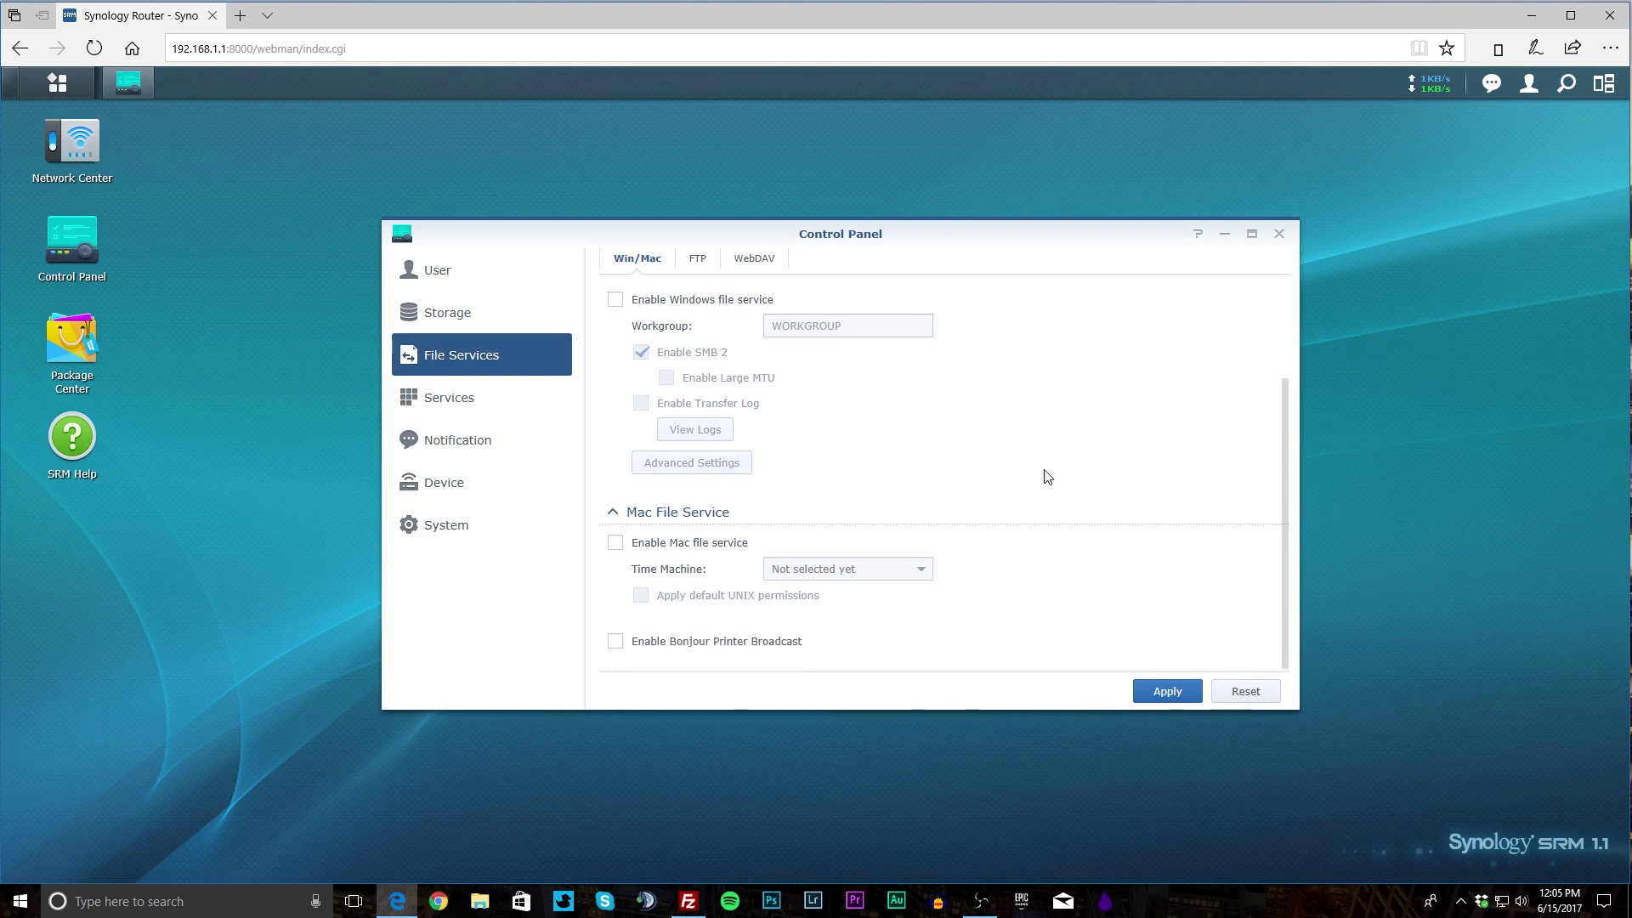
scroll(1050, 474, "up", 1)
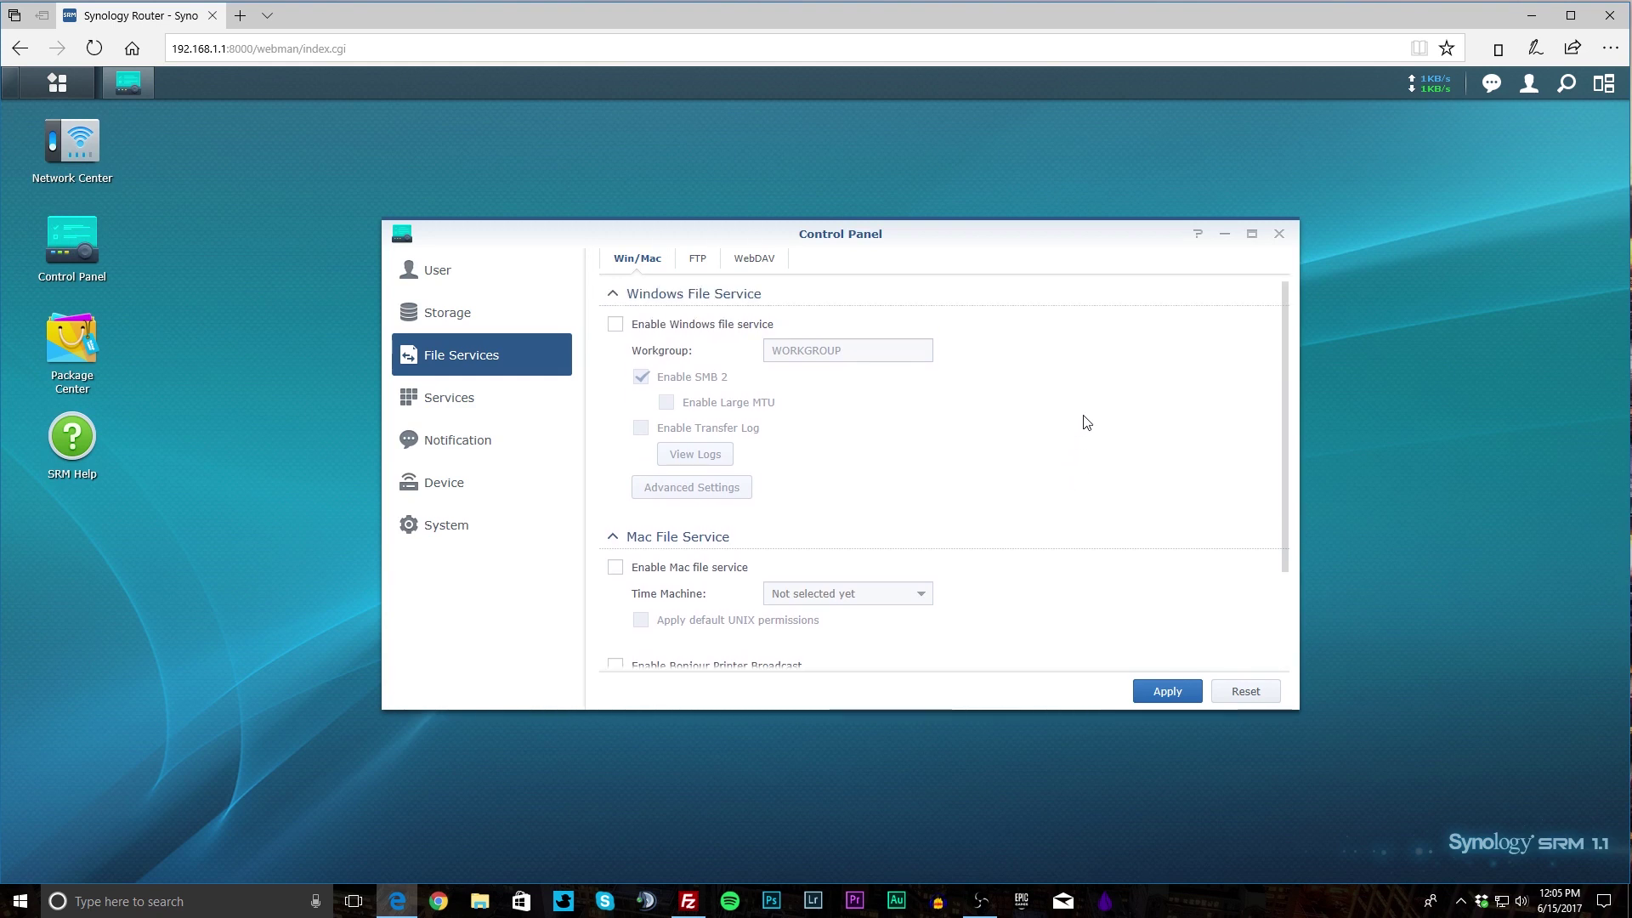
Show the System Services tab under Services, with SSH, SNMP and NTP unchecked.
left_click(433, 399)
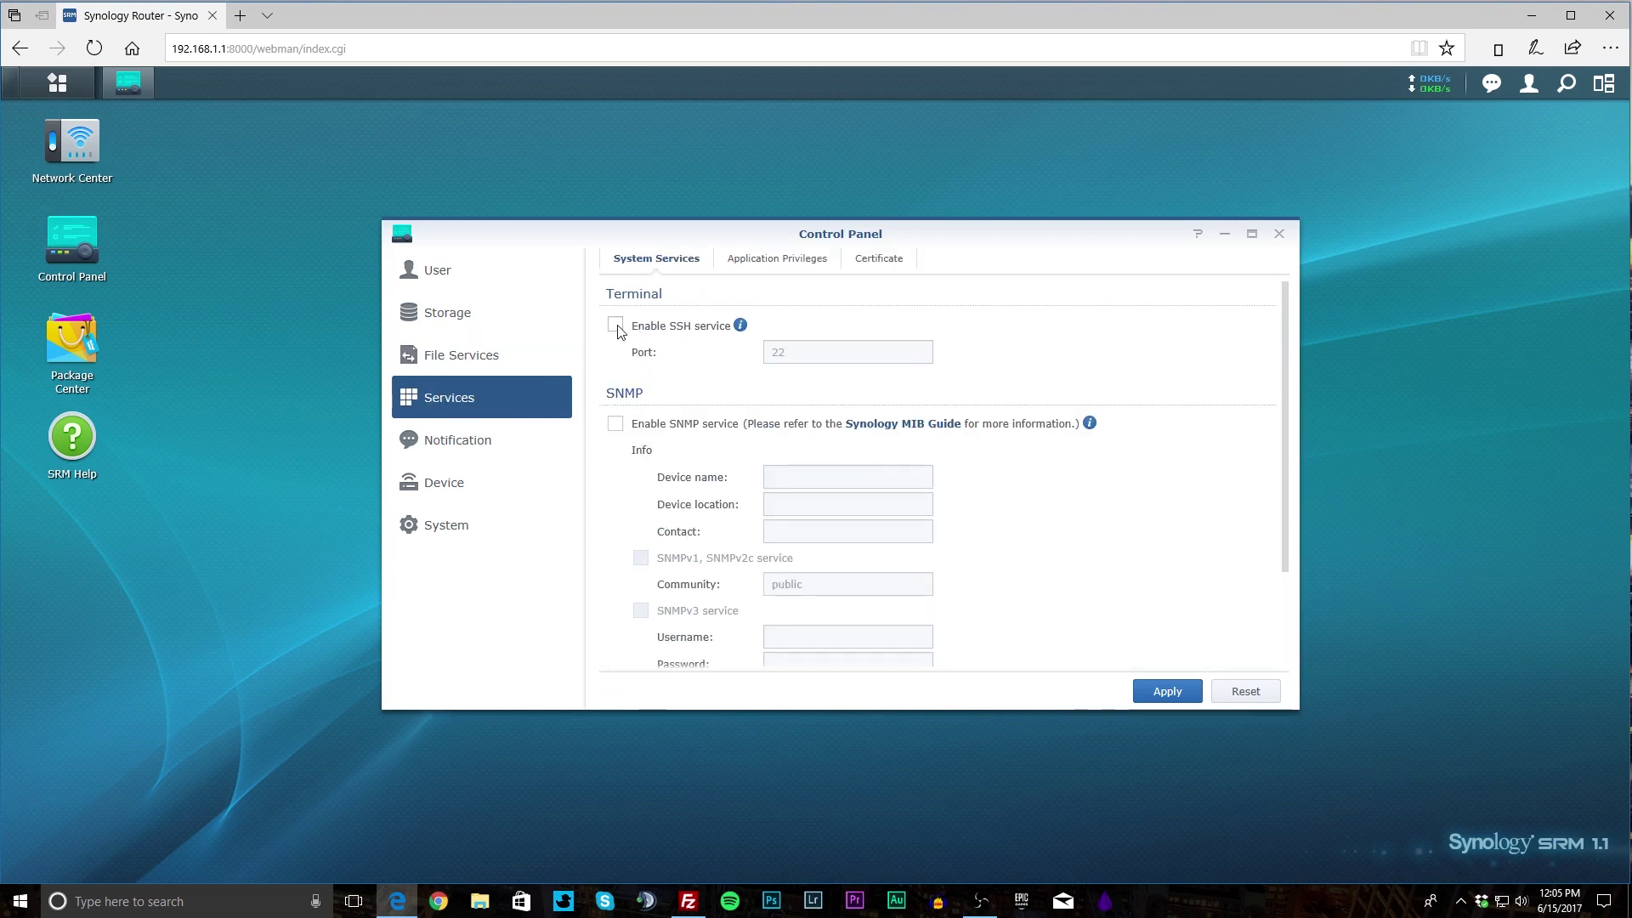
scroll(825, 406, "down", 1)
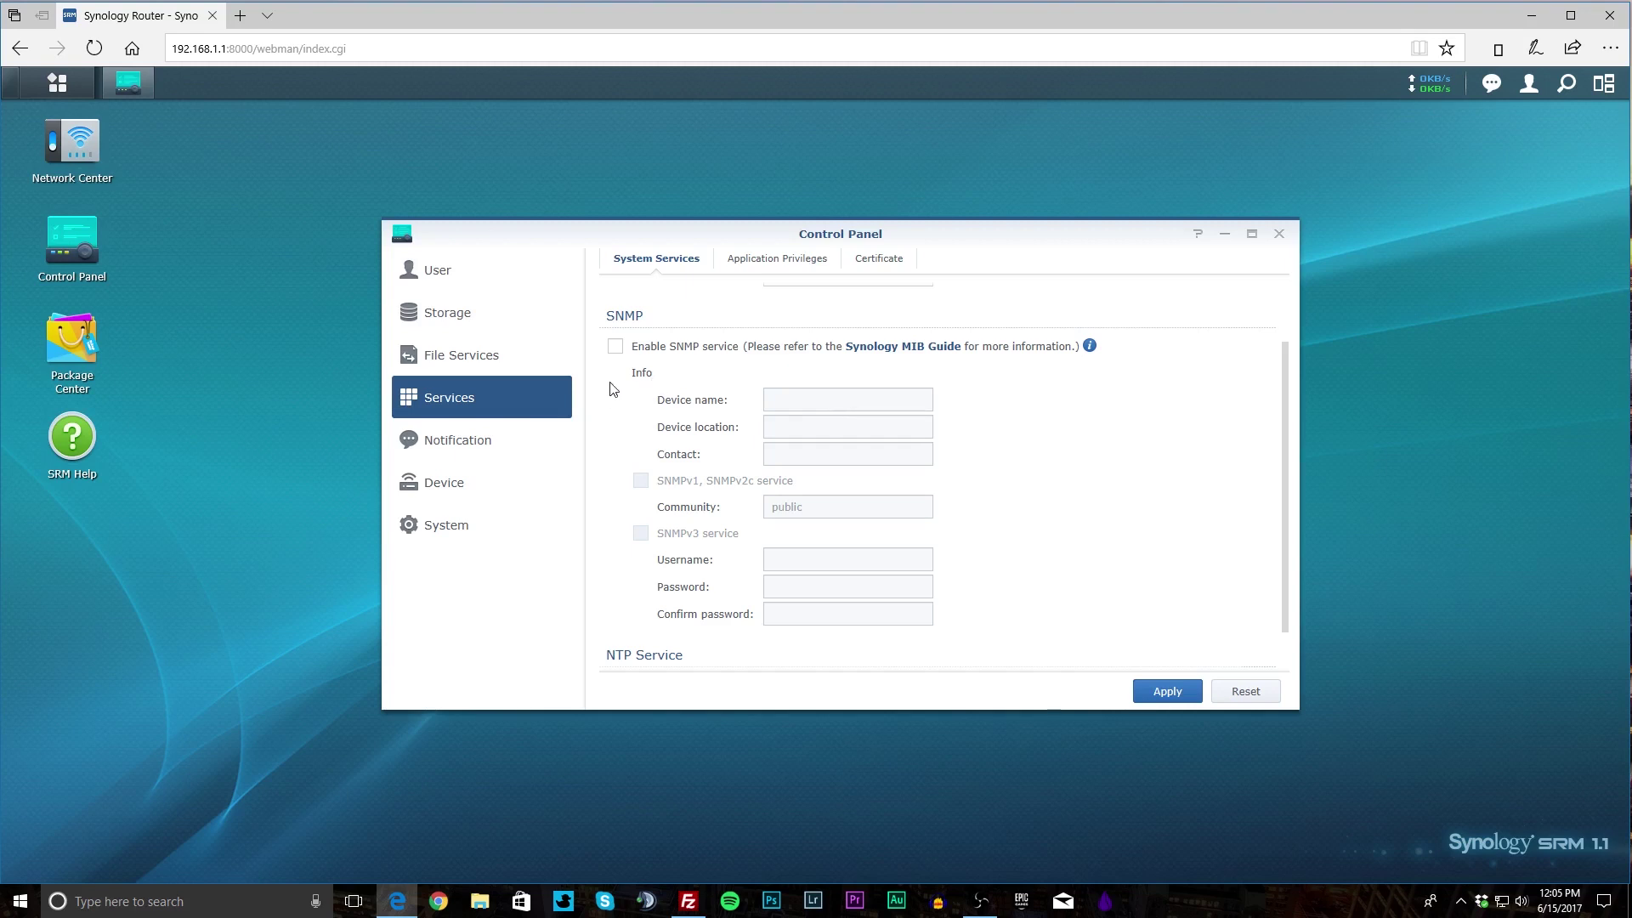
scroll(744, 374, "down", 1)
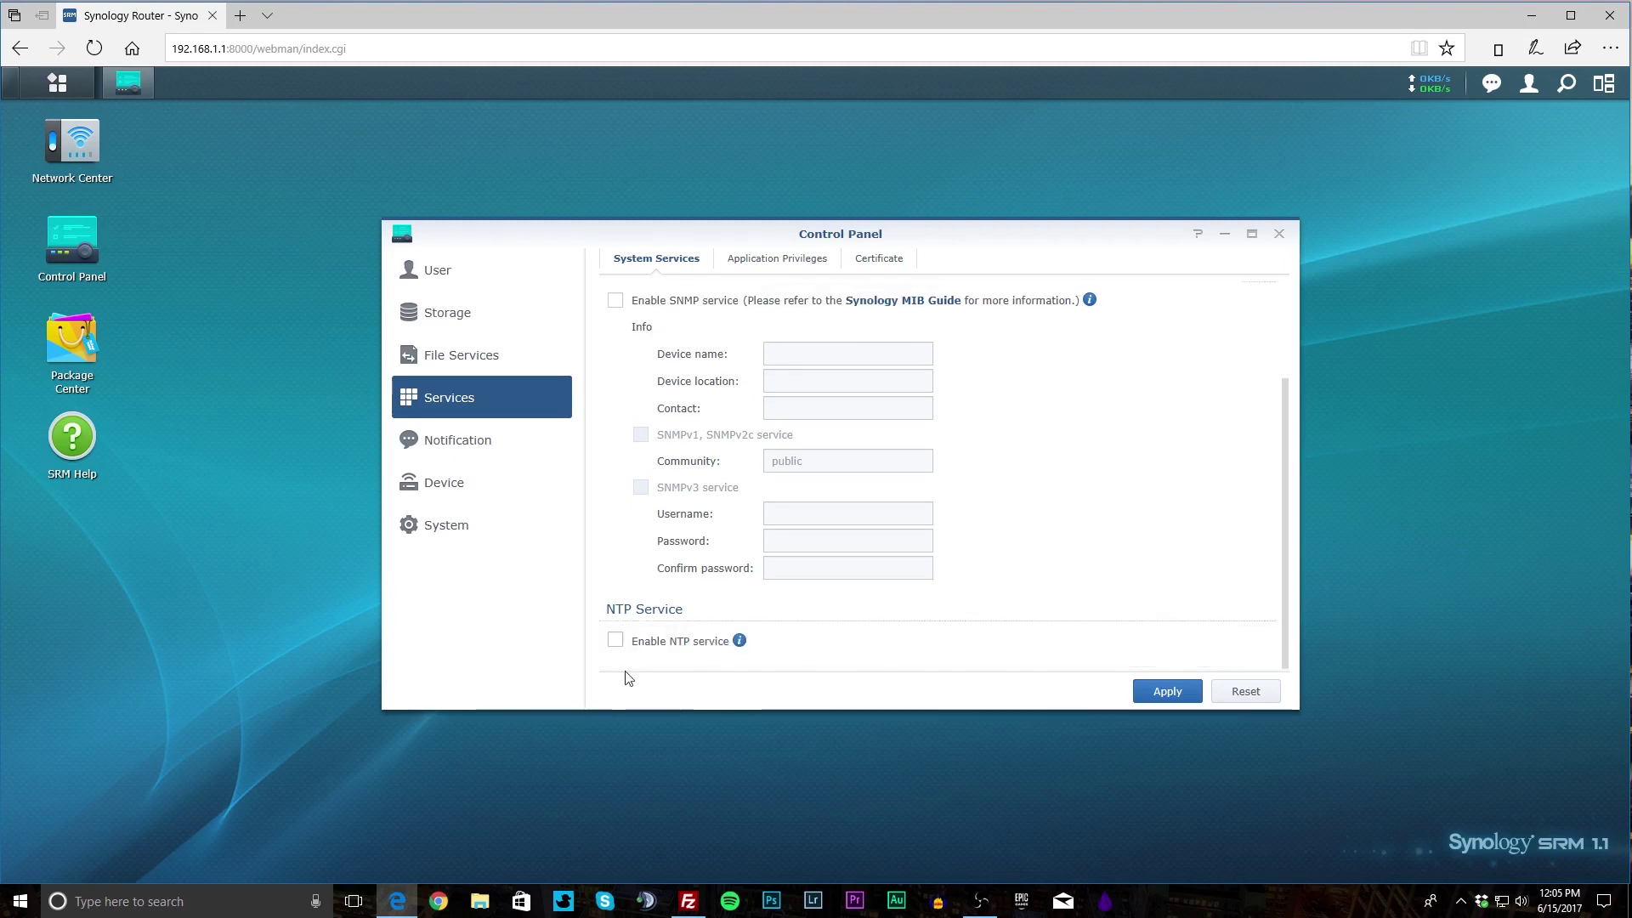
Open Notification settings and view its Email, SMS and Push tabs.
left_click(511, 452)
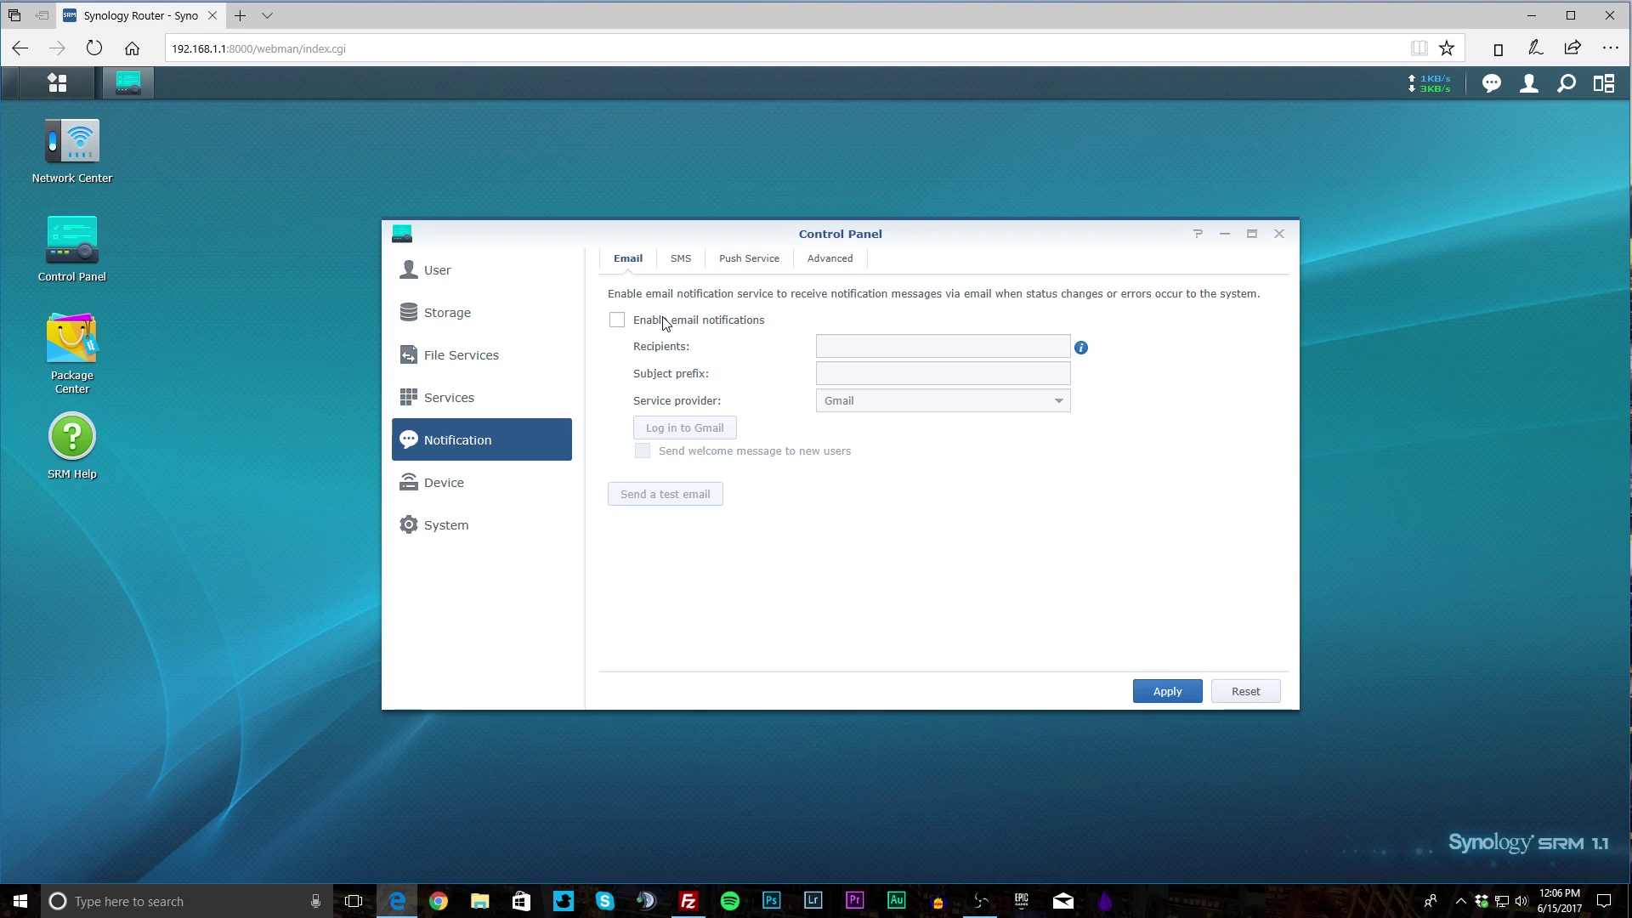
left_click(681, 260)
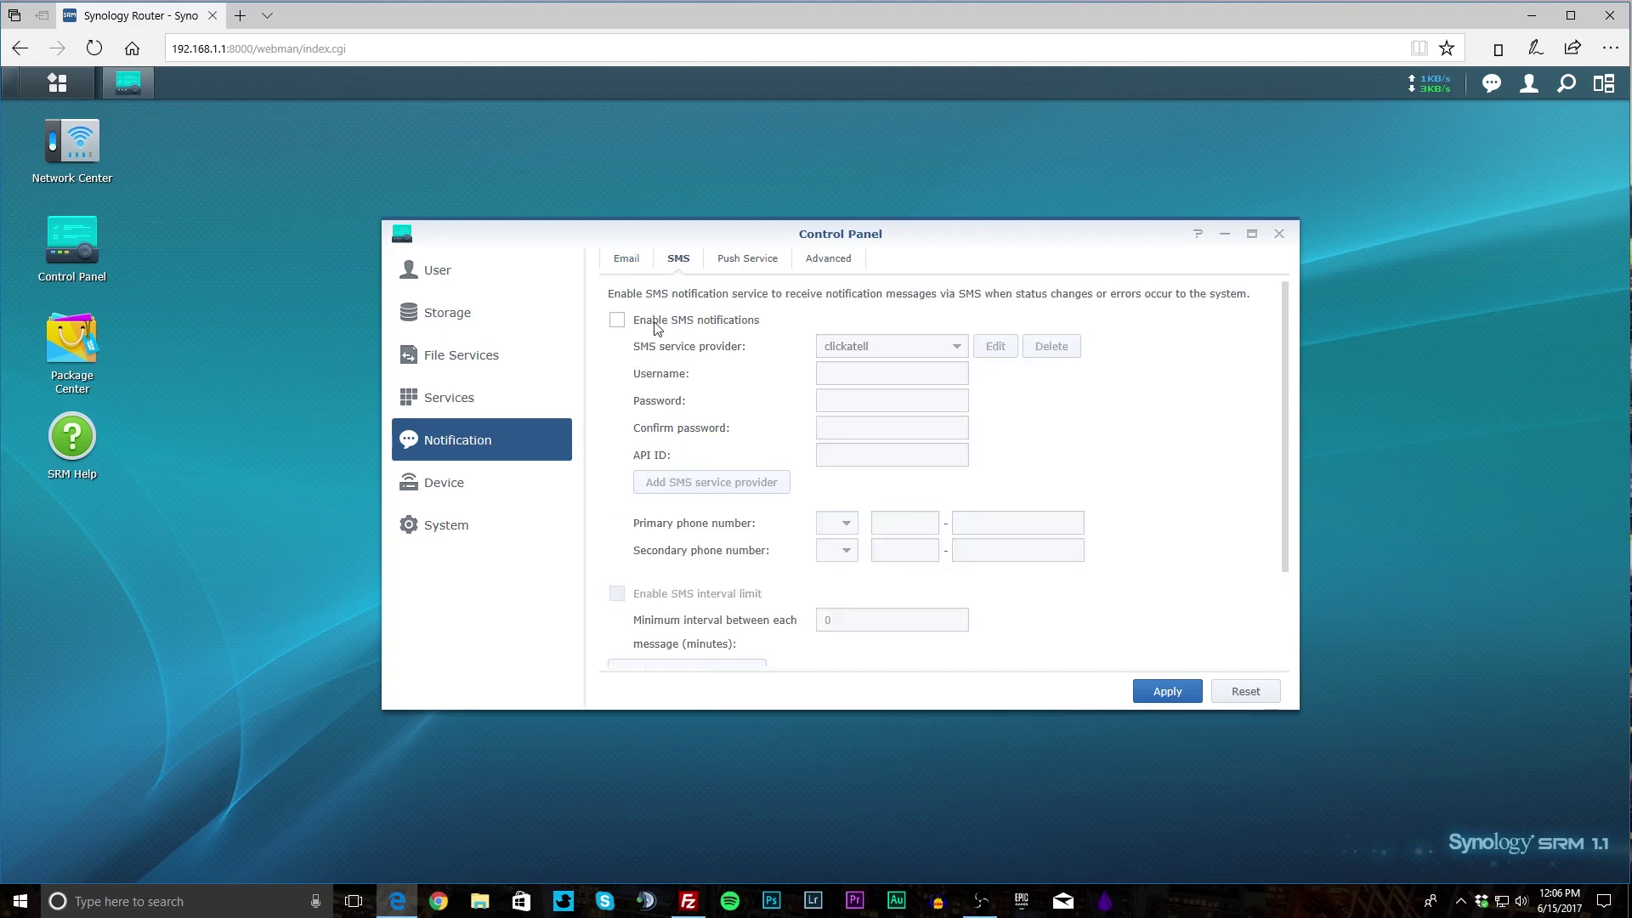
left_click(761, 262)
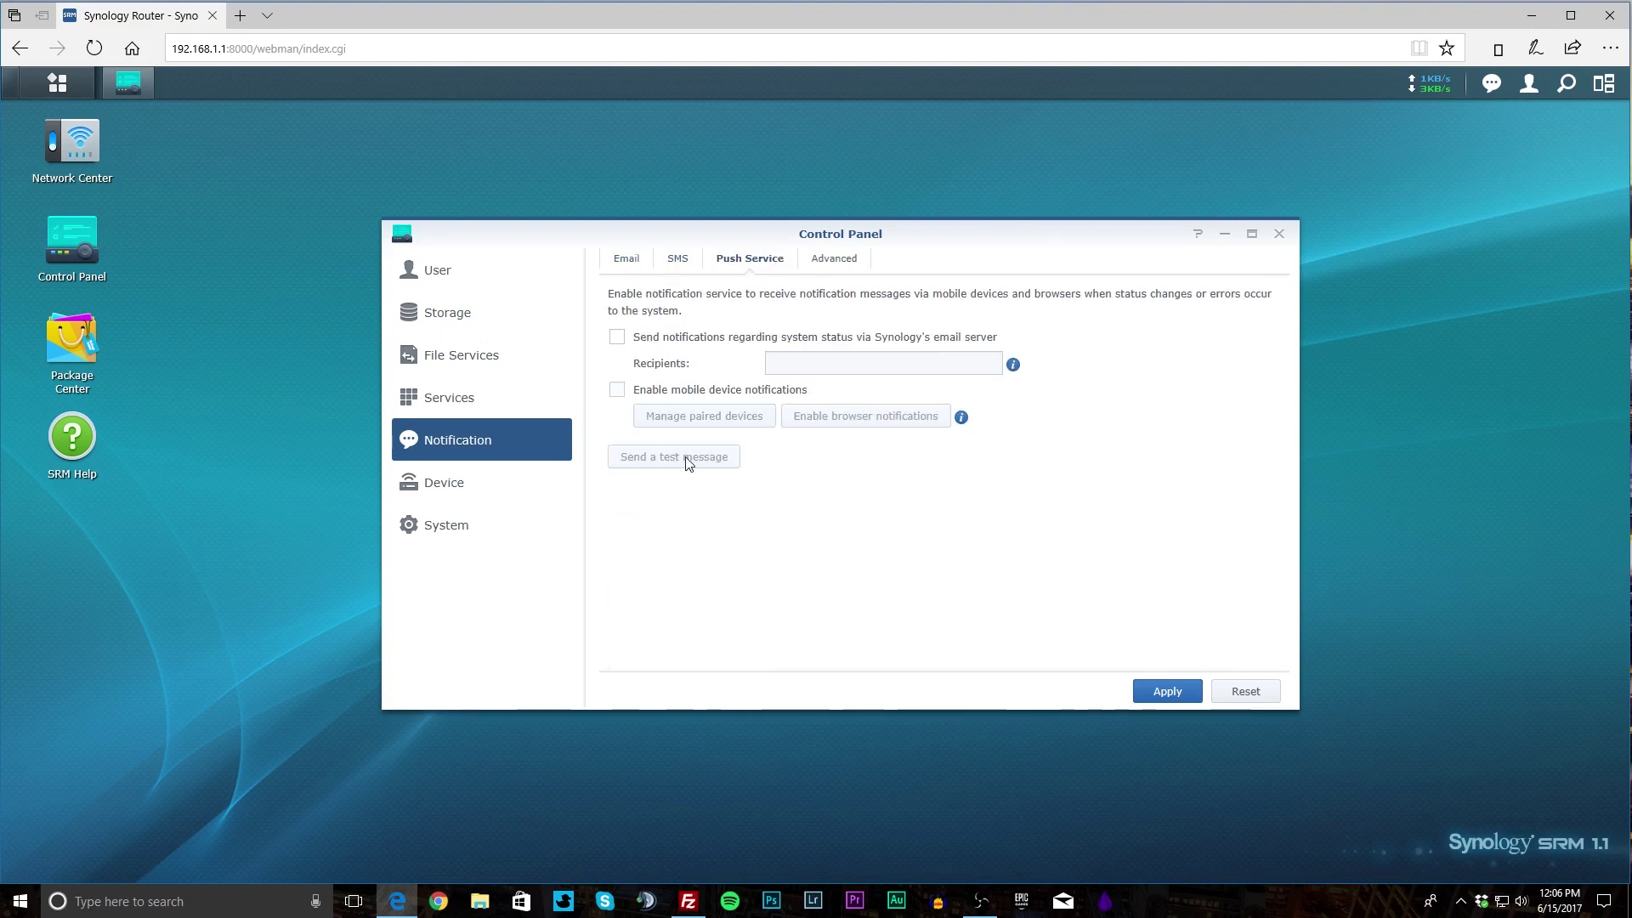
Scroll the Advanced tab's event table of Email, SMS and Mobile notifications.
left_click(830, 260)
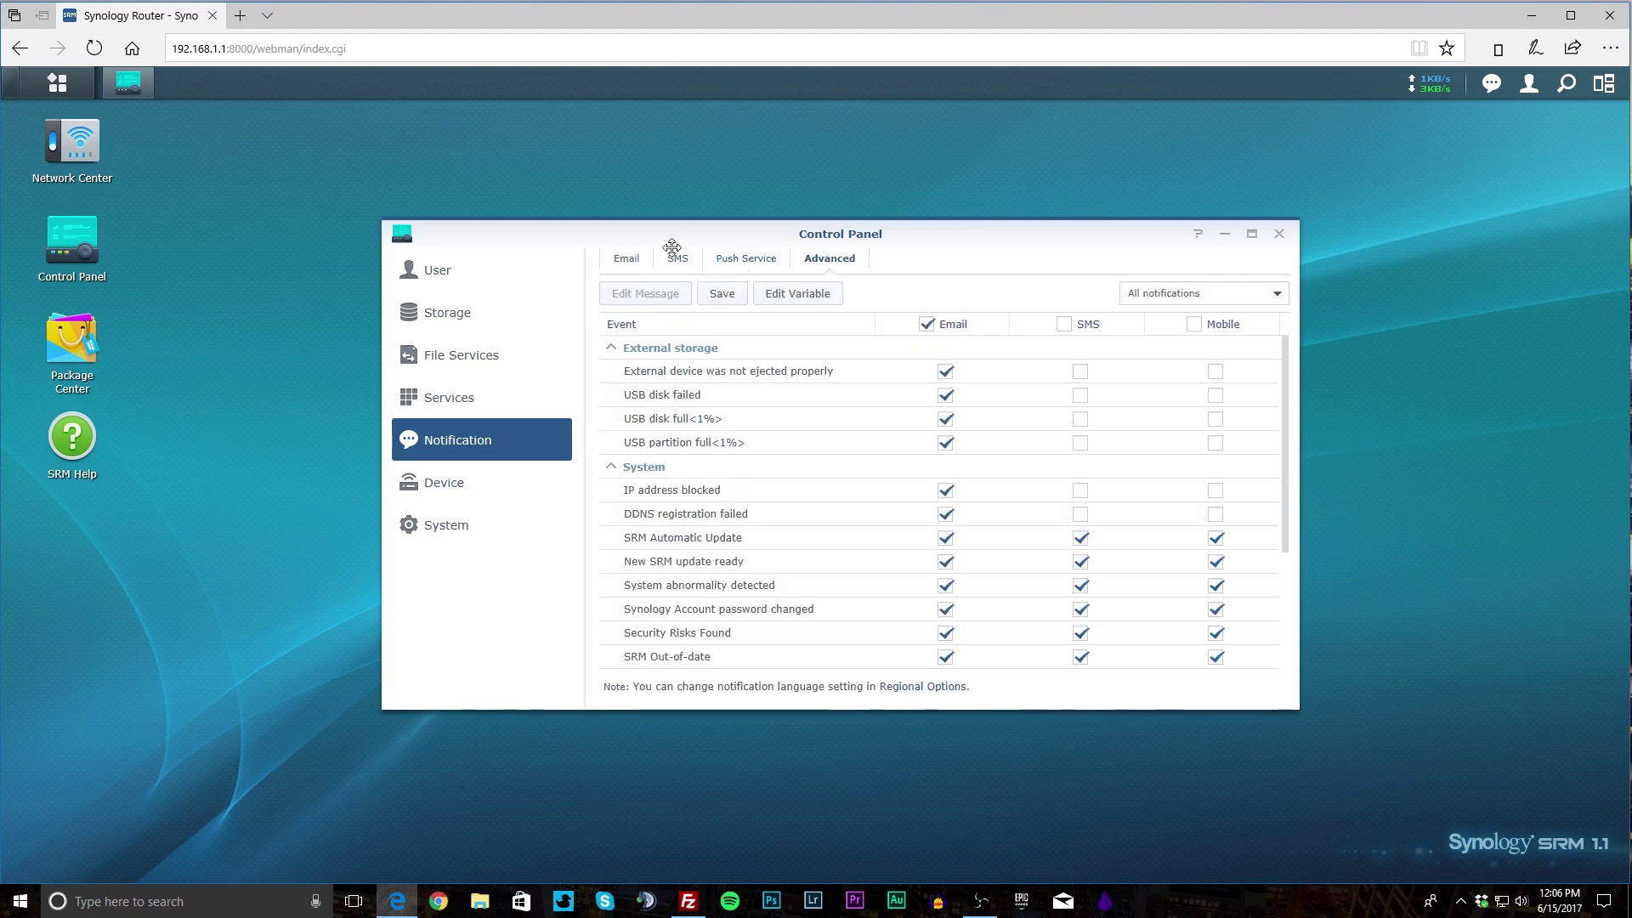
scroll(882, 485, "down", 3)
scroll(876, 491, "up", 3)
scroll(849, 432, "down", 3)
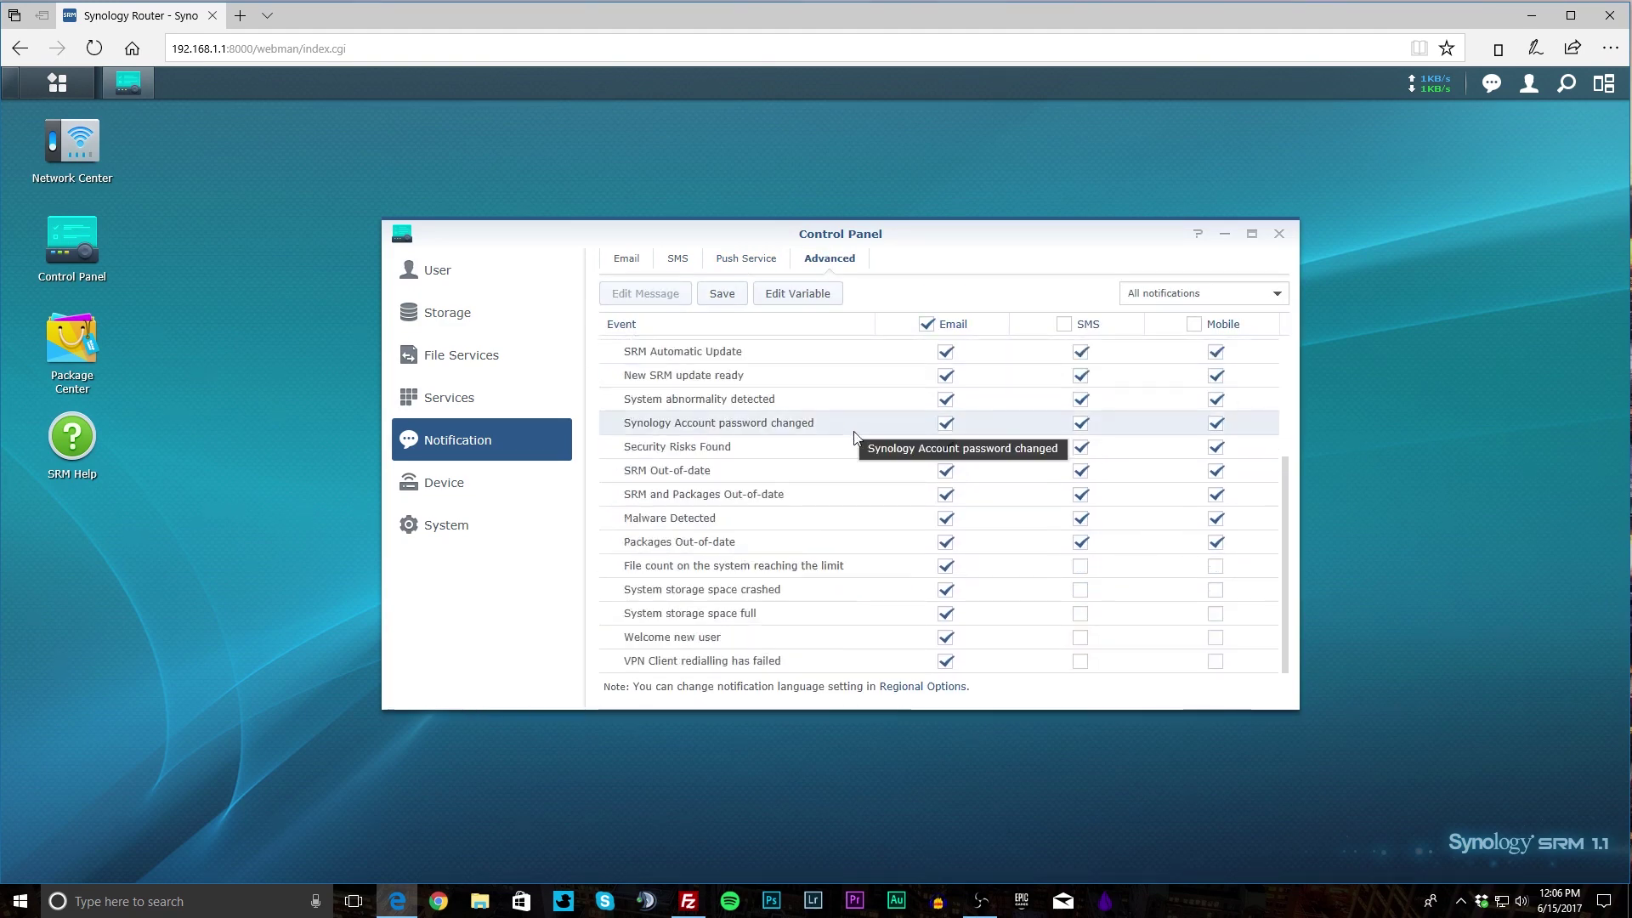
scroll(976, 411, "up", 3)
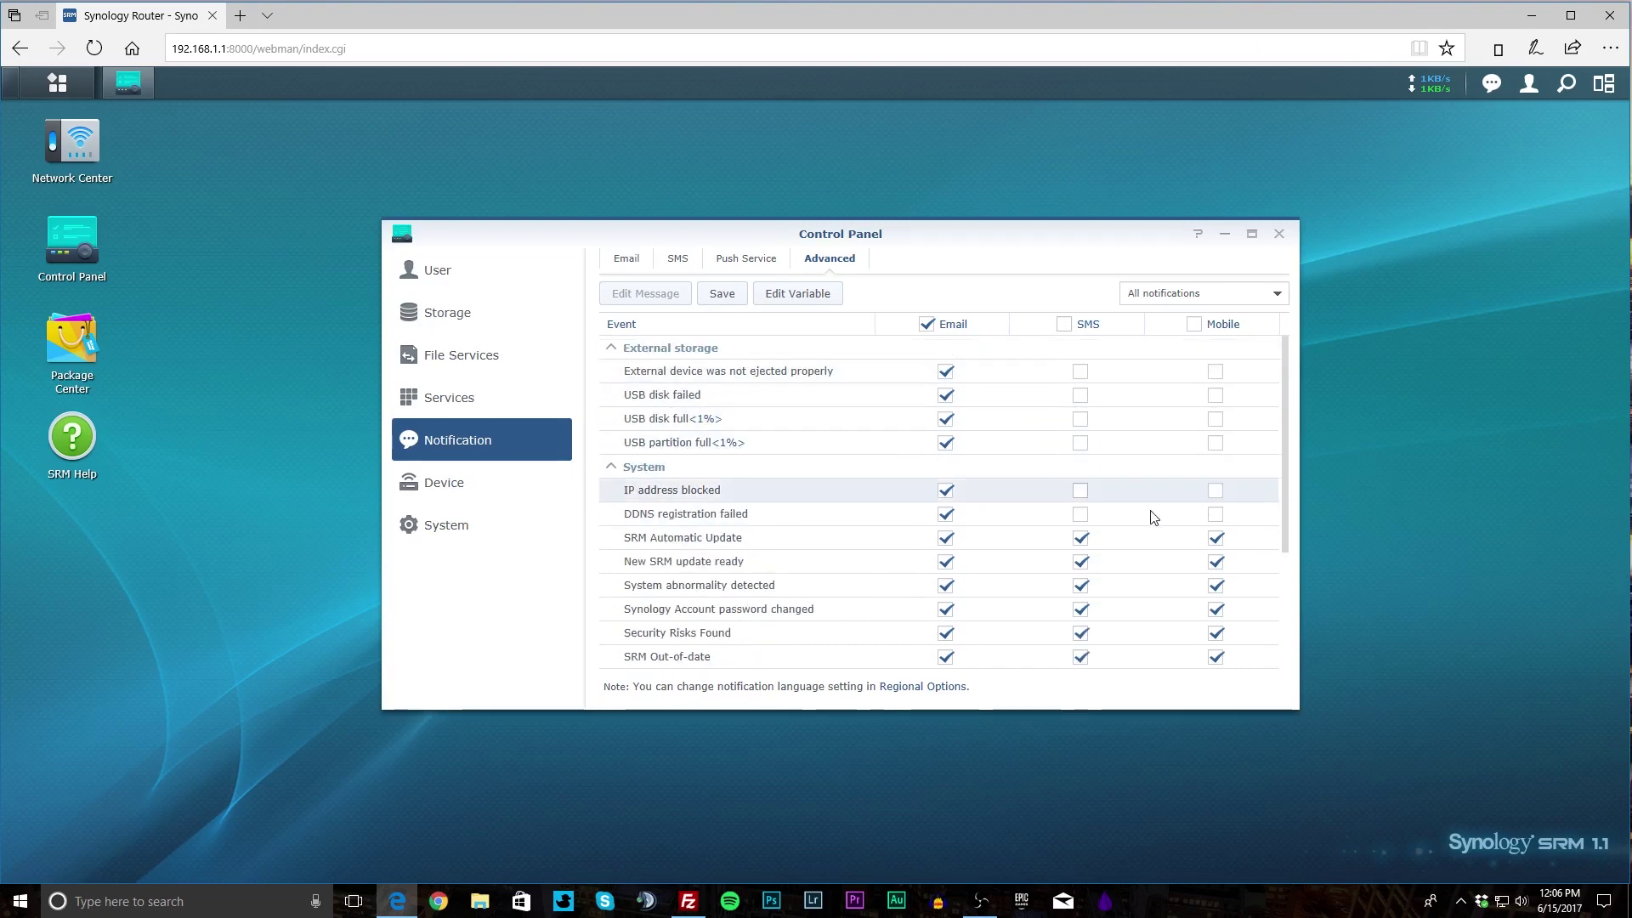
scroll(820, 544, "down", 3)
scroll(812, 552, "up", 3)
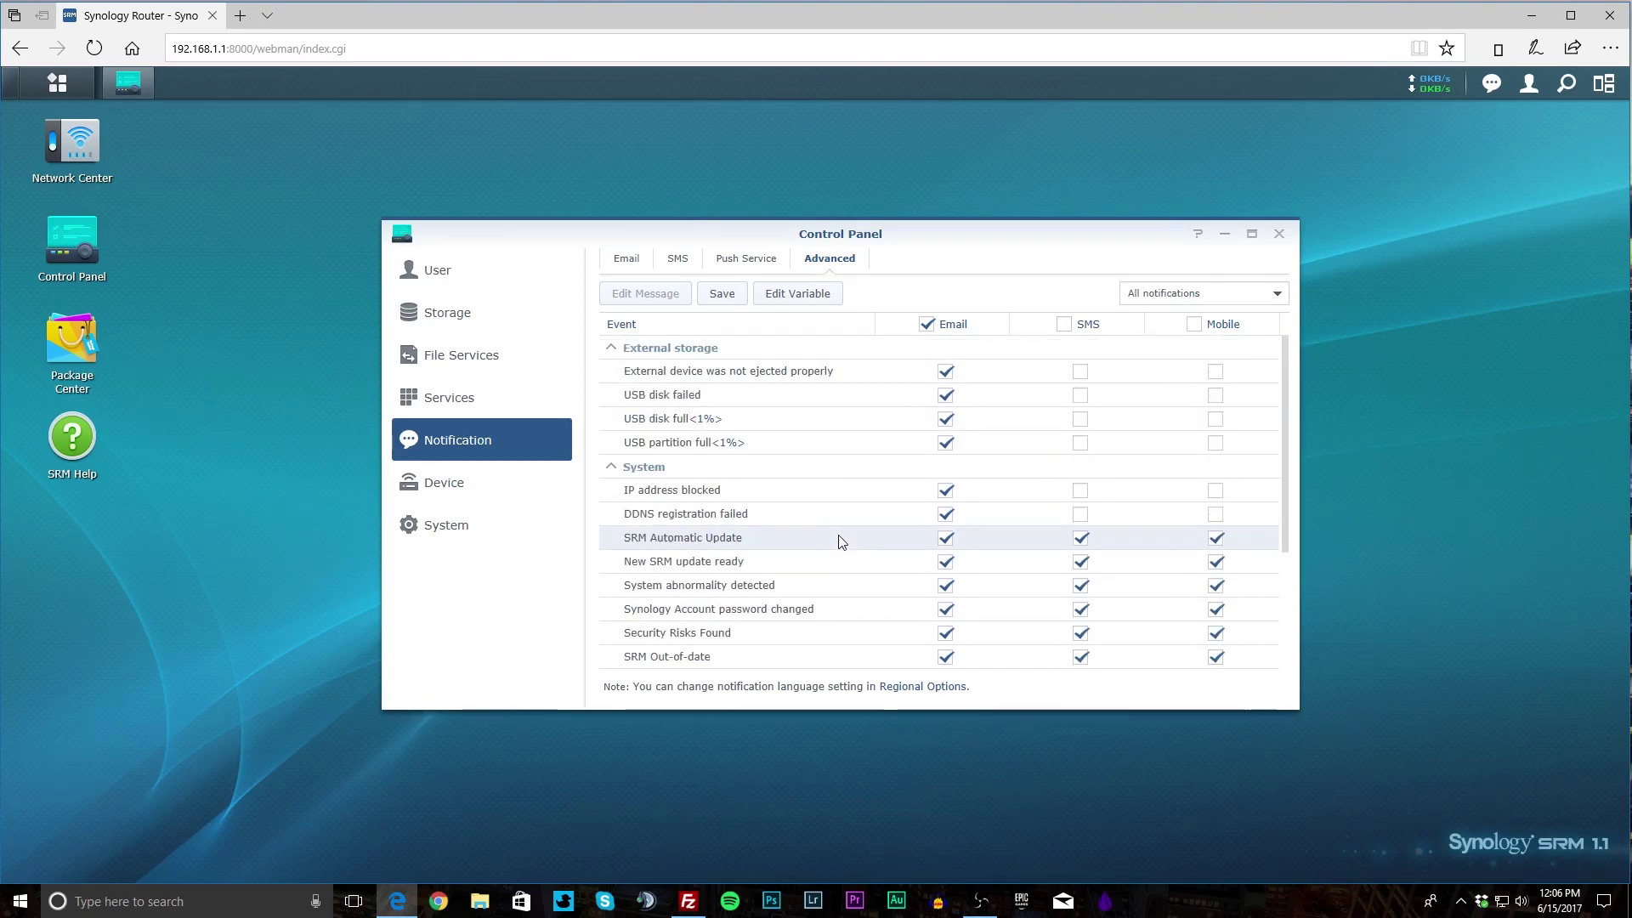
View Device's info, LED, Printer and Reboot Schedule tabs, then System's Update & Restore page.
left_click(449, 494)
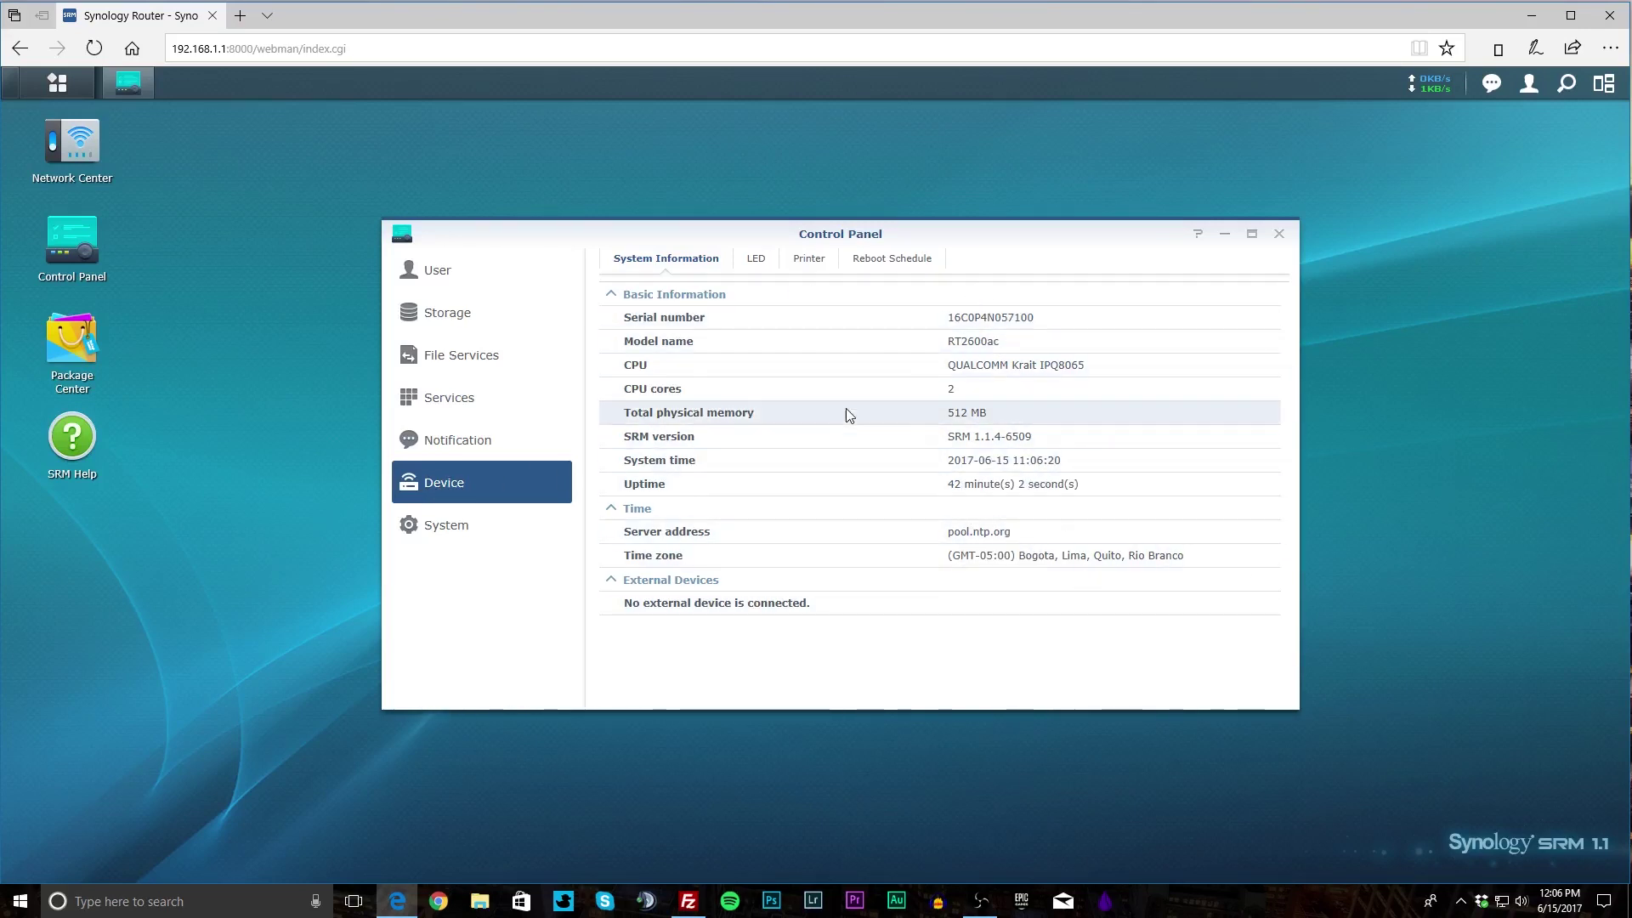
left_click(756, 262)
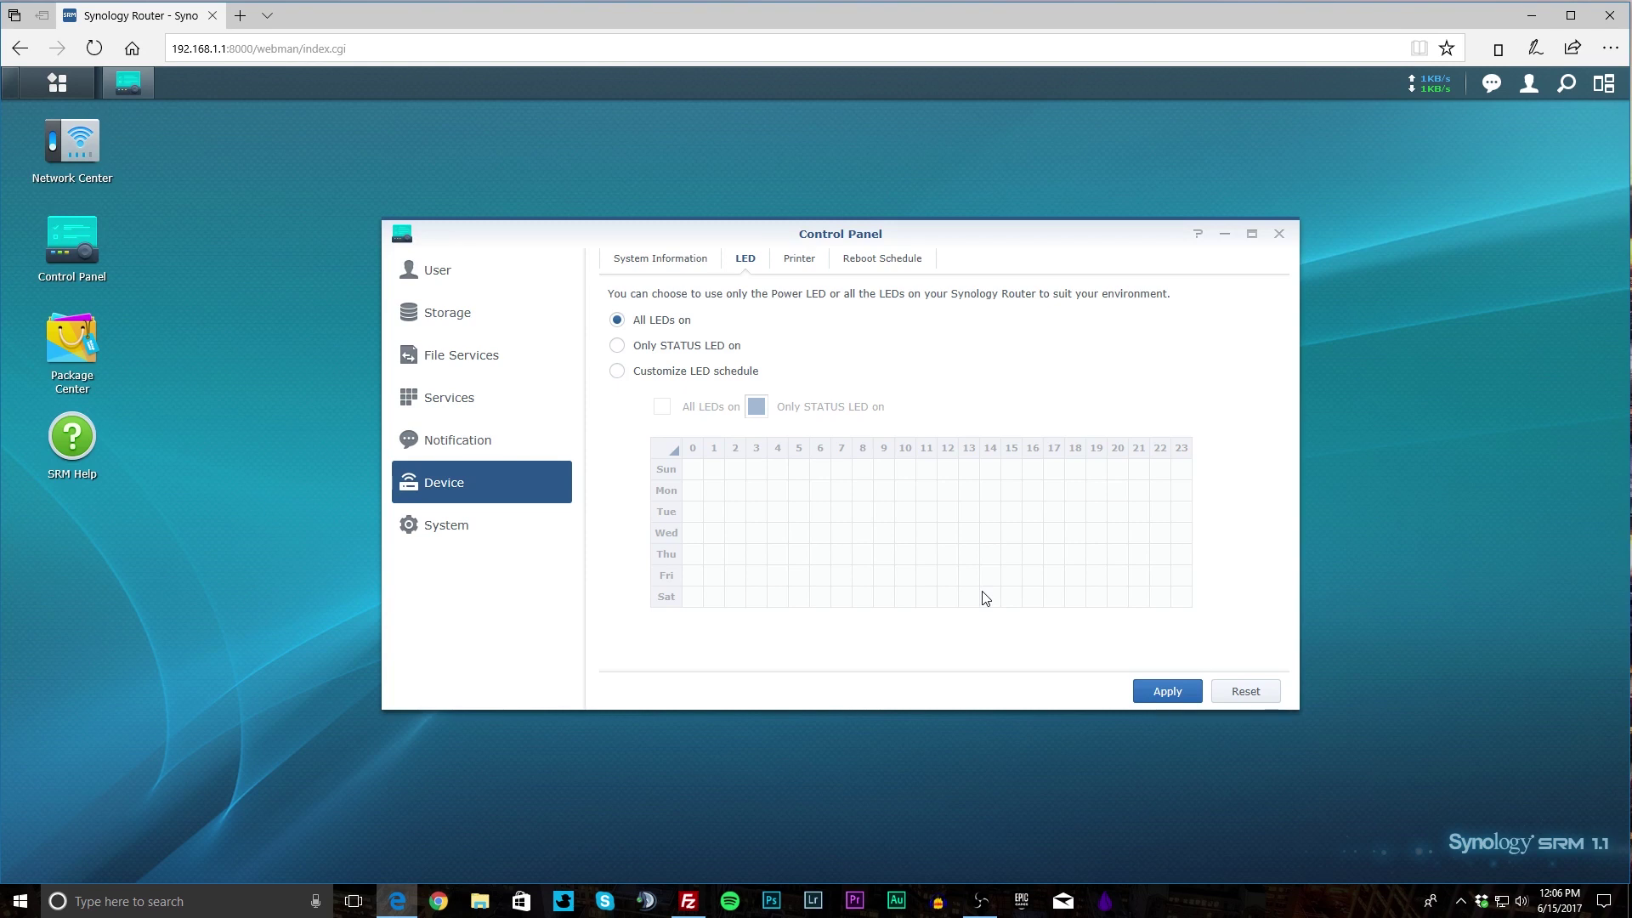
left_click(805, 271)
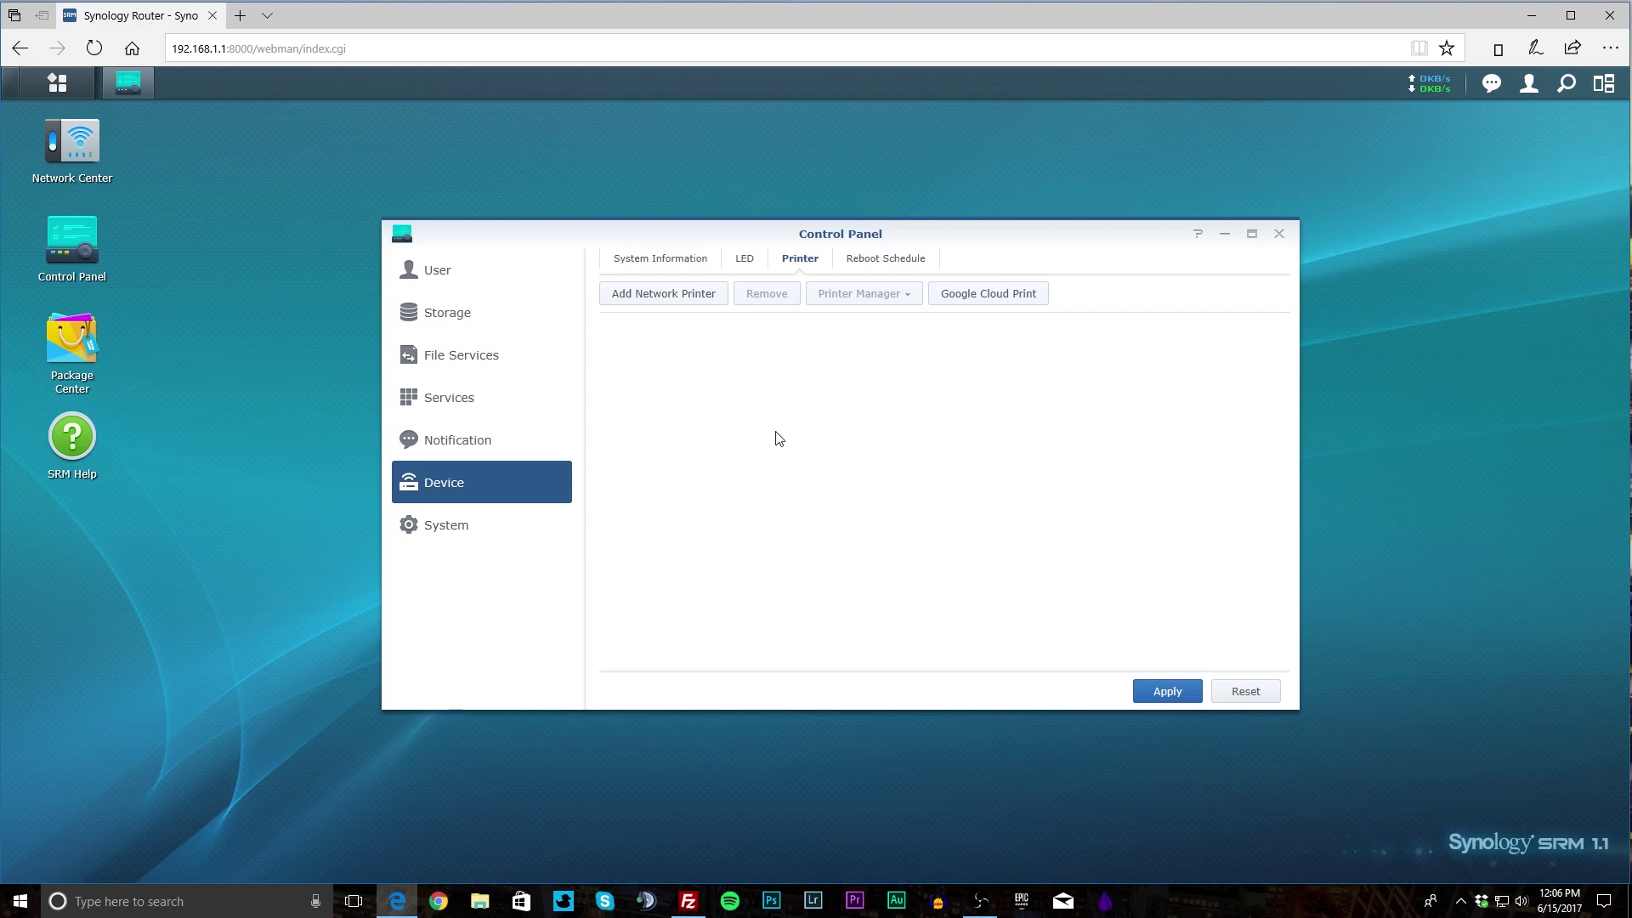
left_click(886, 259)
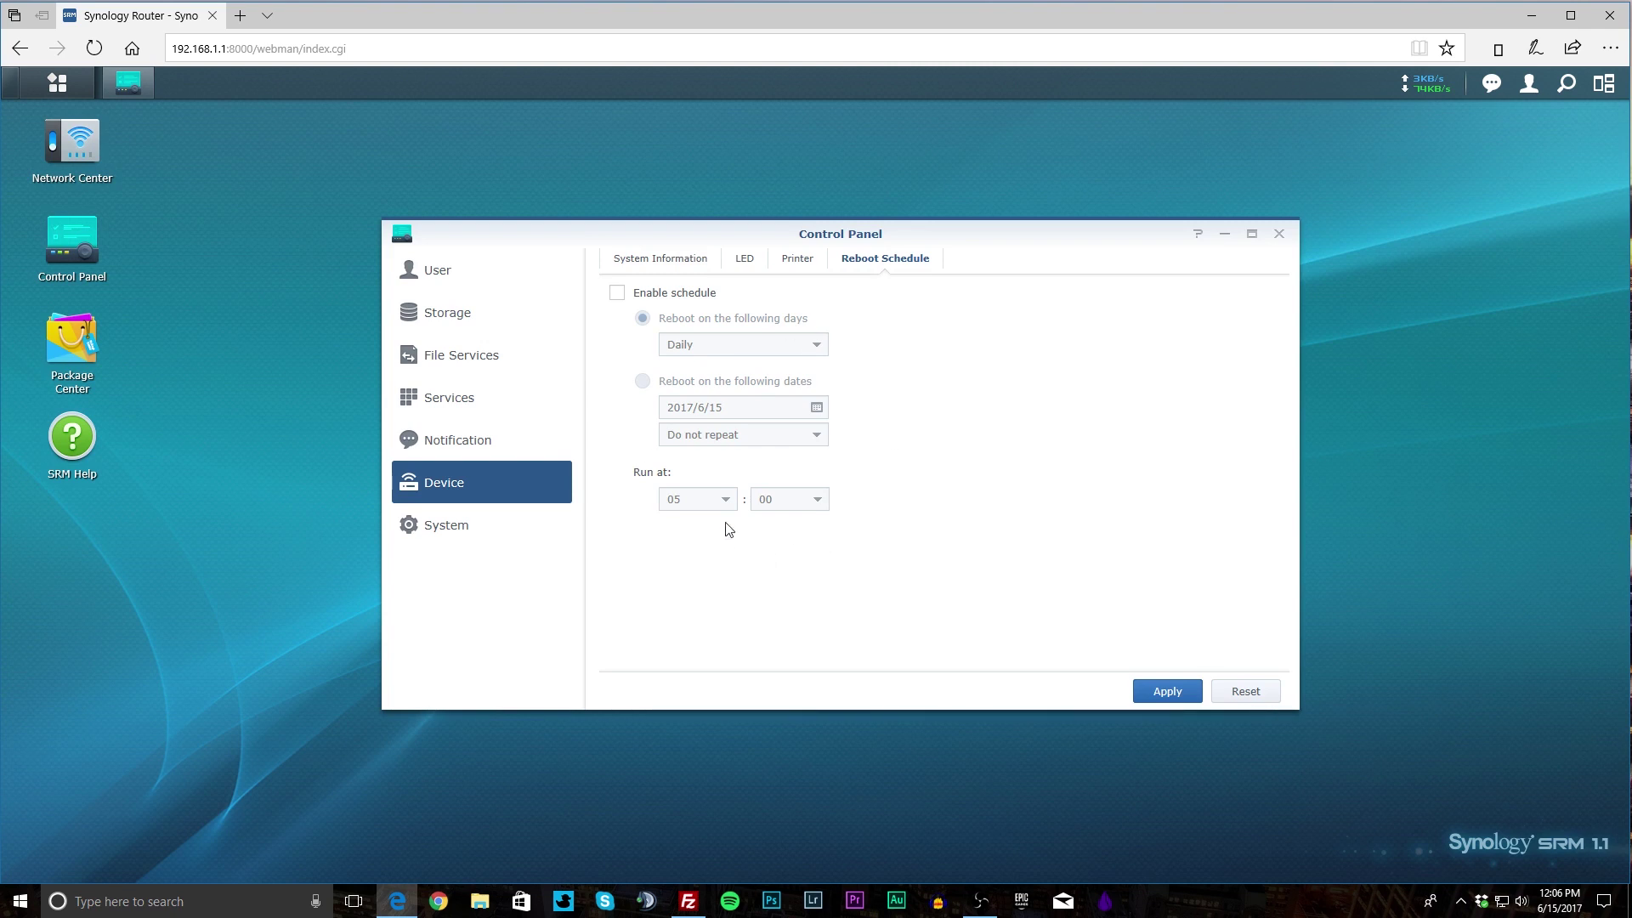
left_click(438, 532)
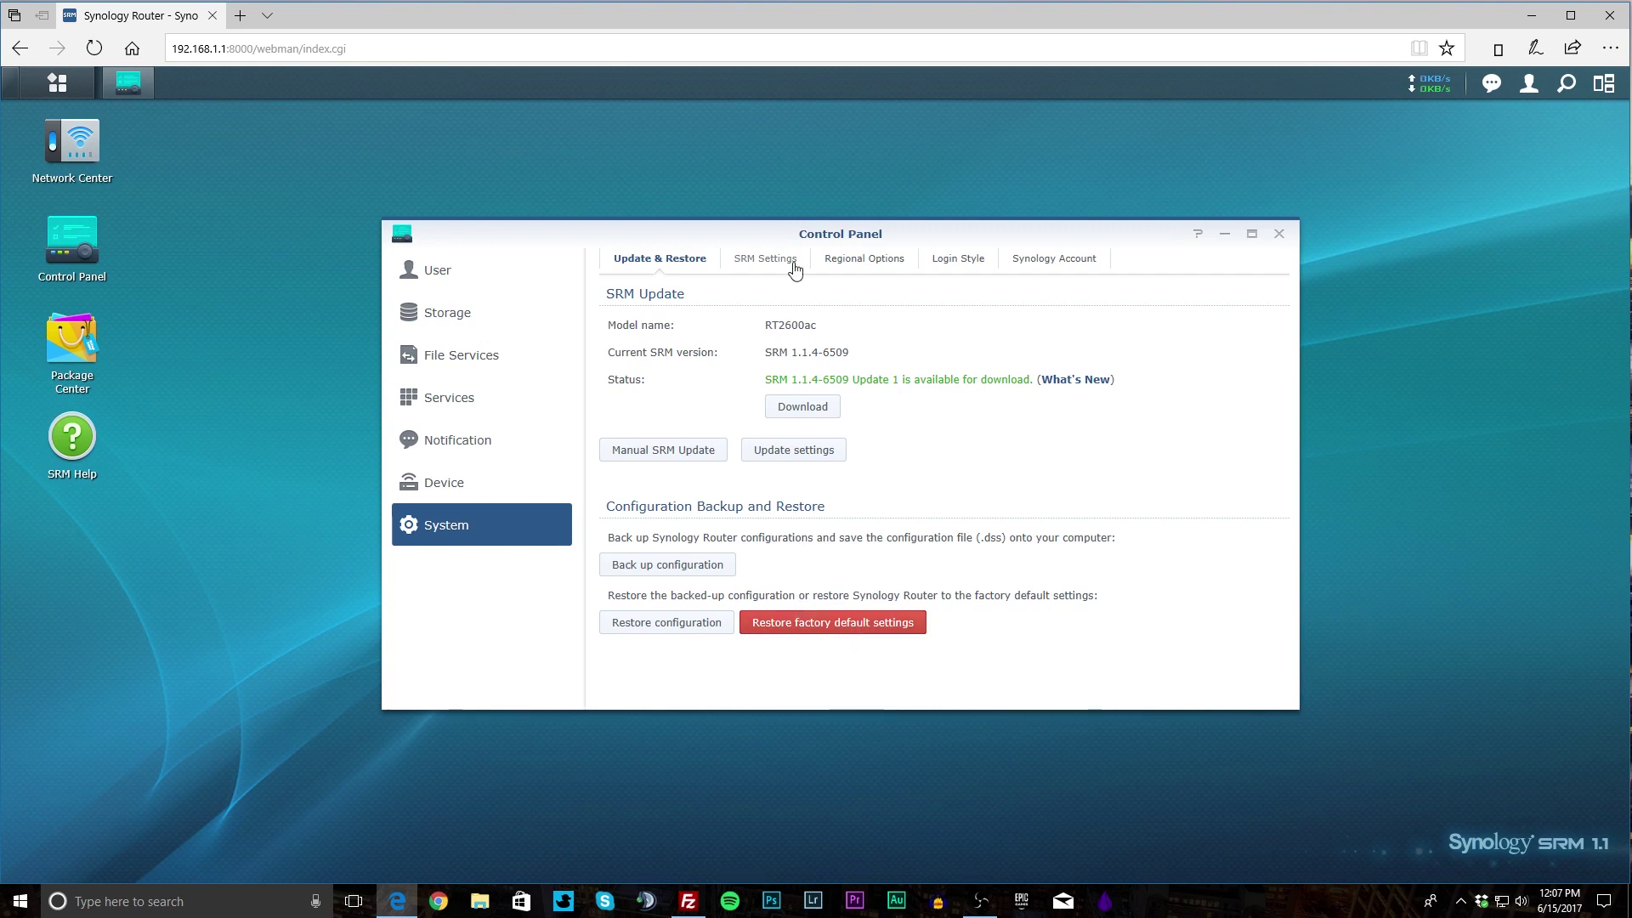
Show the SRM Settings tab down to its usage information sharing section.
left_click(757, 261)
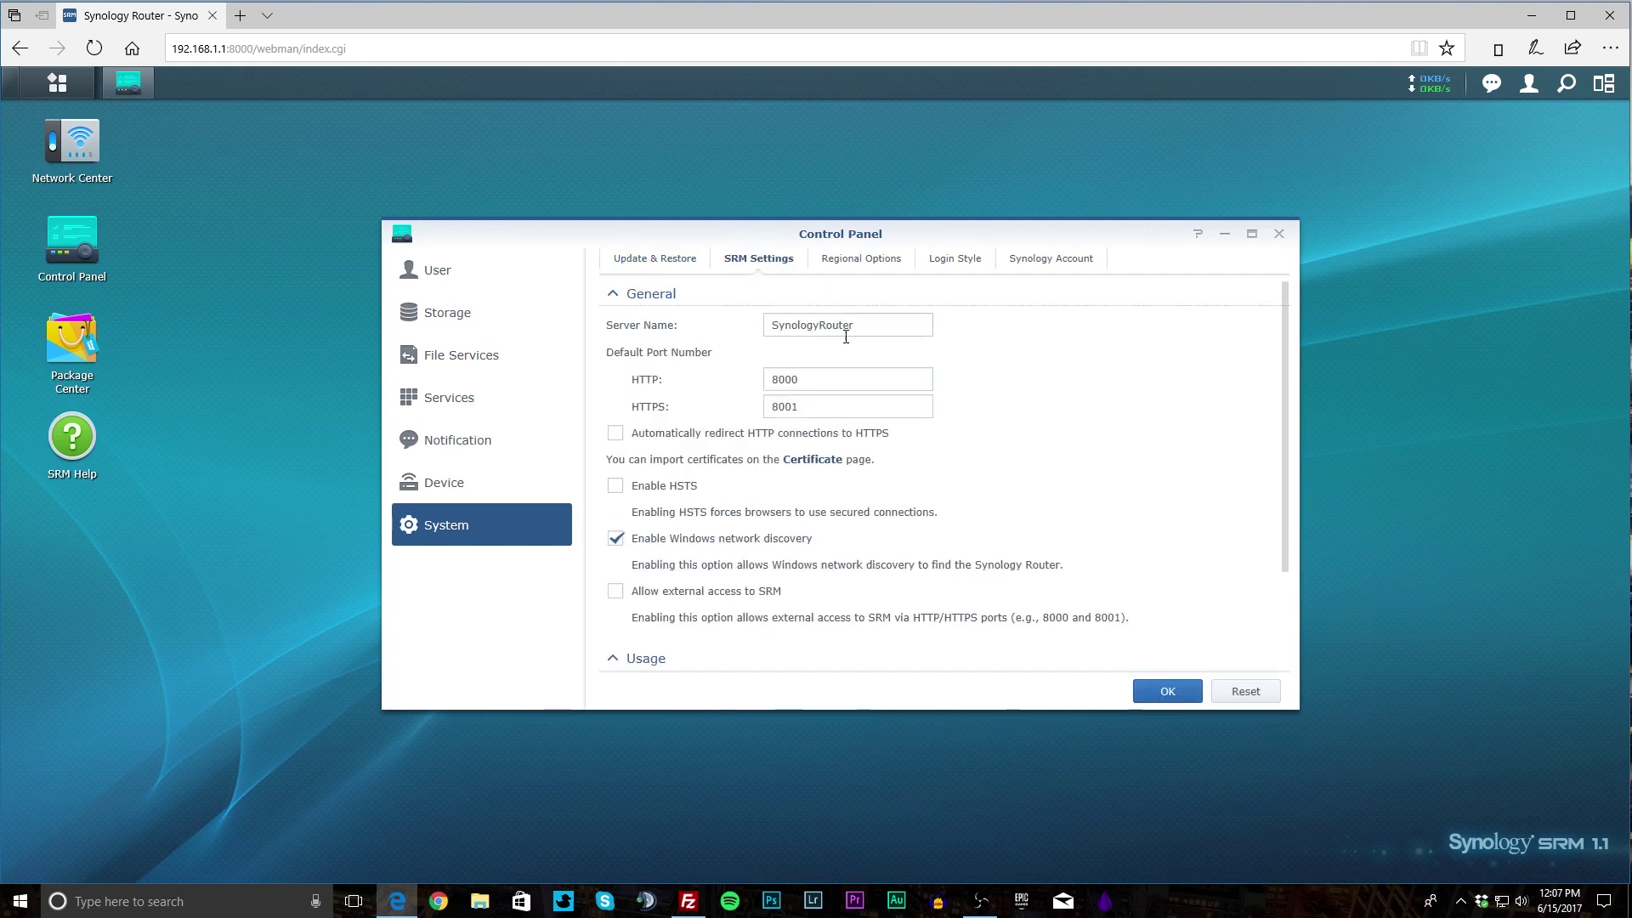
scroll(903, 501, "down", 3)
Set the time zone to Eastern Time (US & Canada) in Regional Options.
scroll(922, 503, "up", 3)
left_click(850, 265)
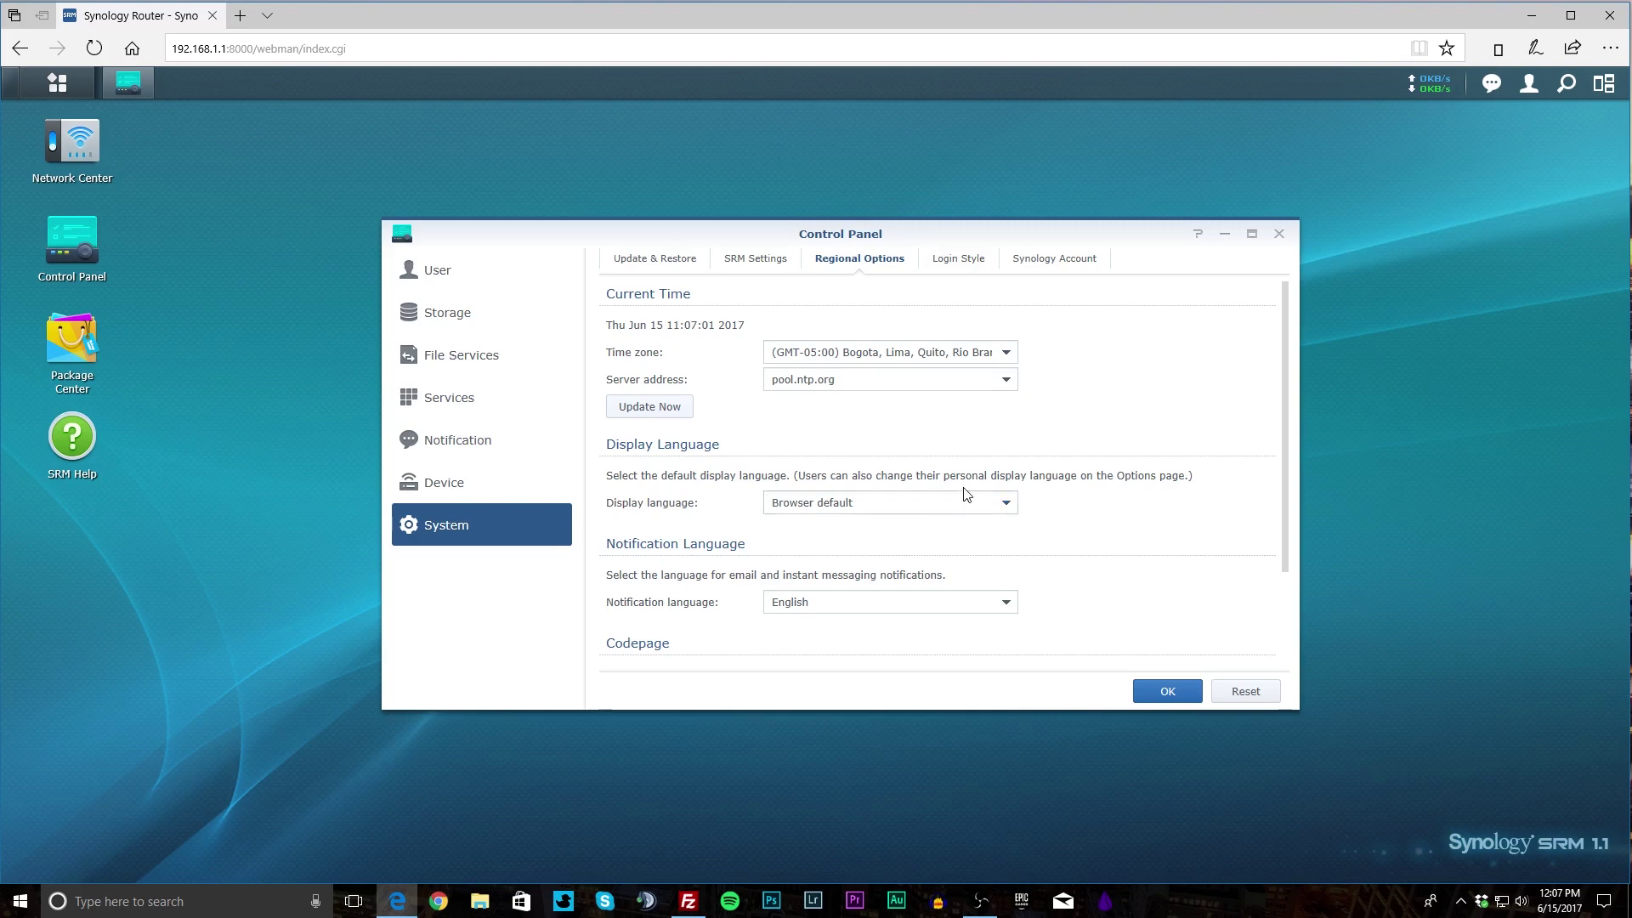
left_click(1000, 356)
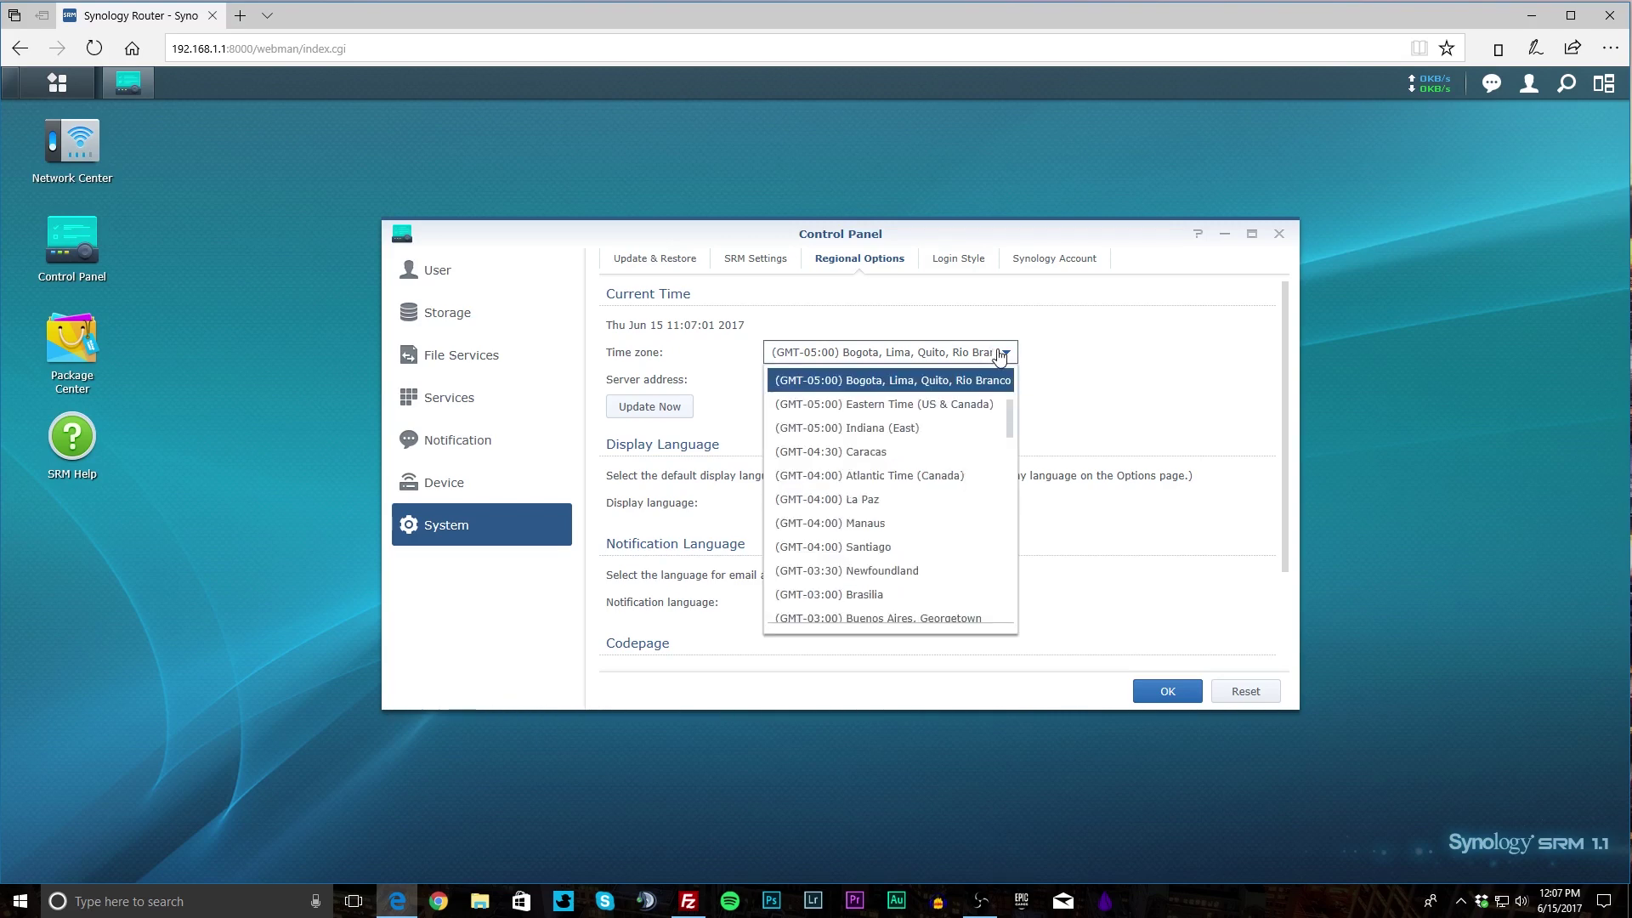
left_click(964, 406)
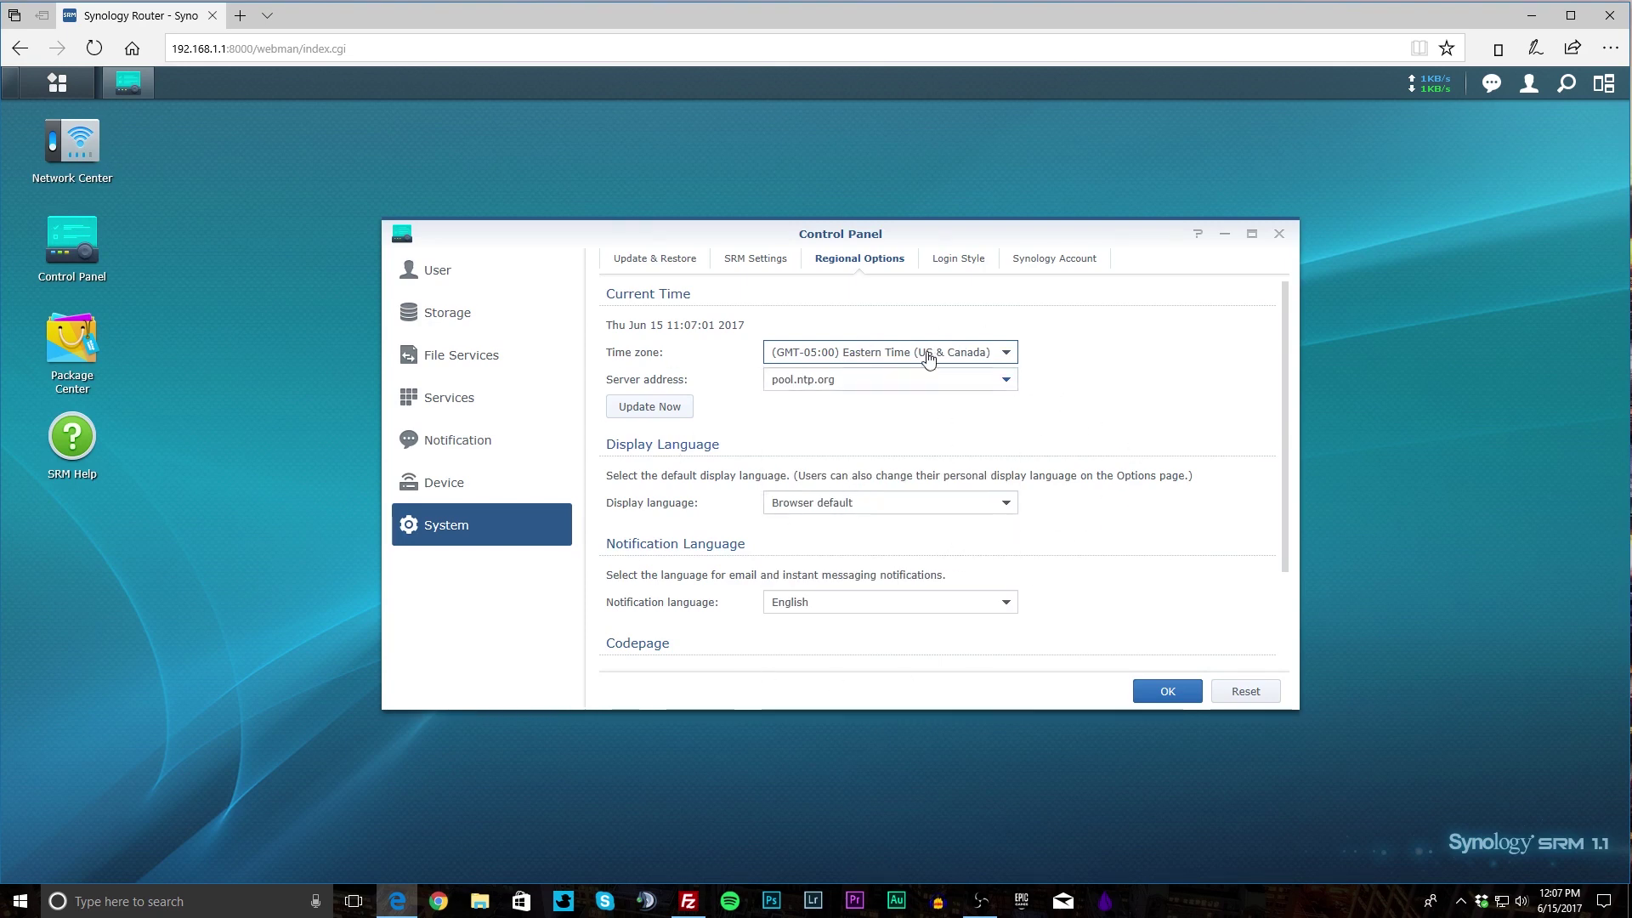
View Login Style and Synology Account tabs, then close Control Panel discarding changes.
left_click(964, 269)
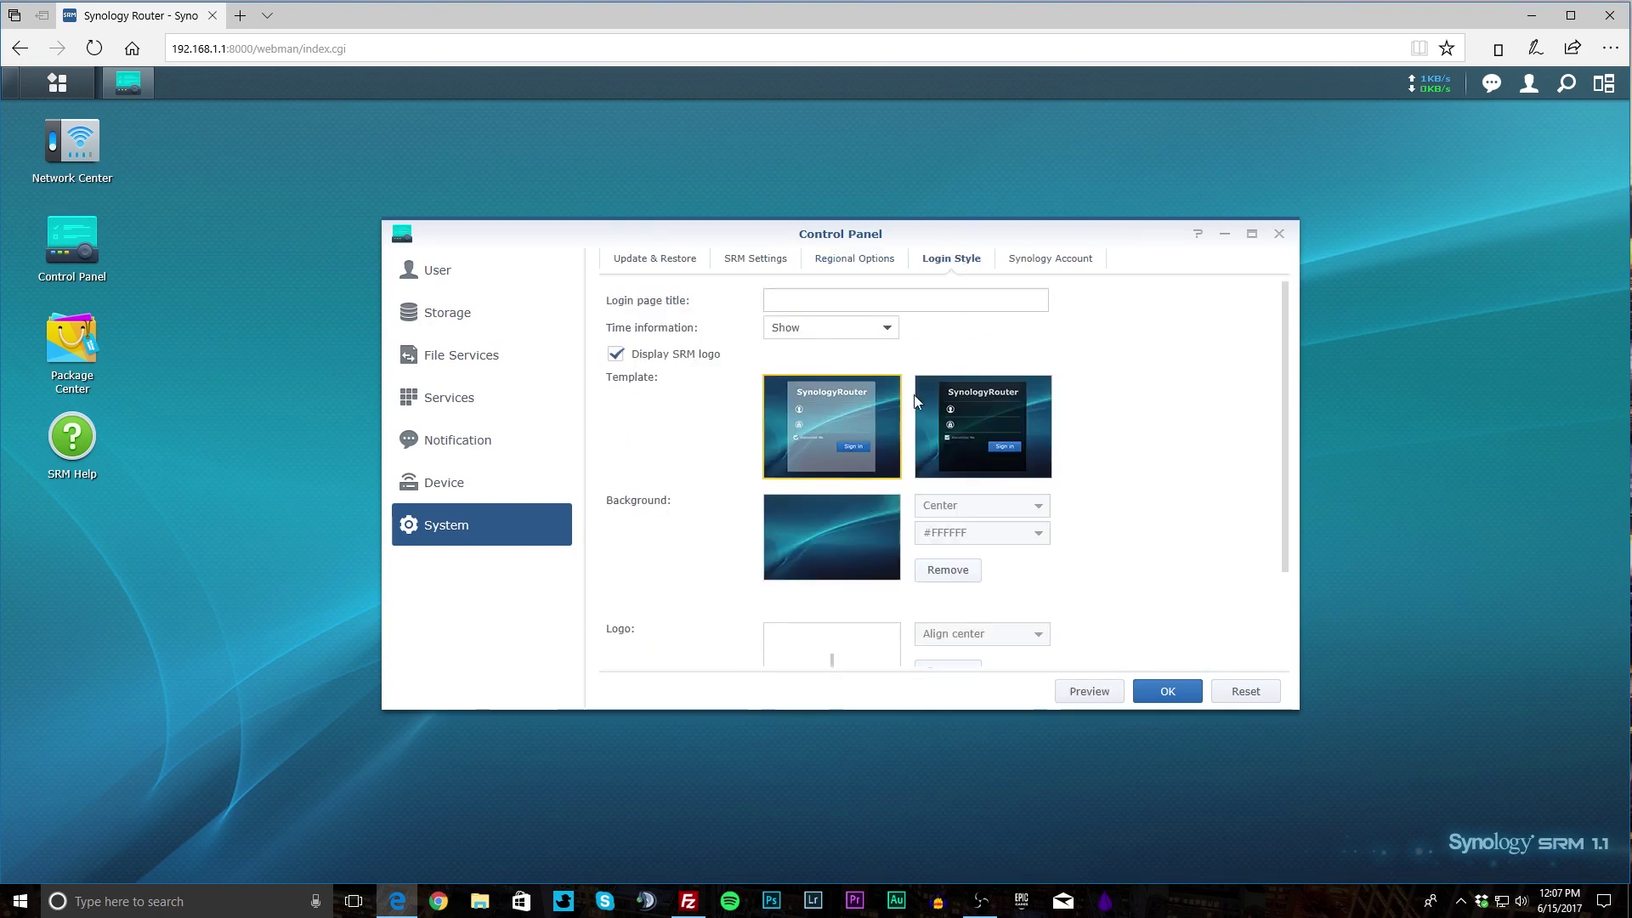
scroll(957, 467, "down", 3)
scroll(1020, 357, "up", 3)
left_click(1039, 260)
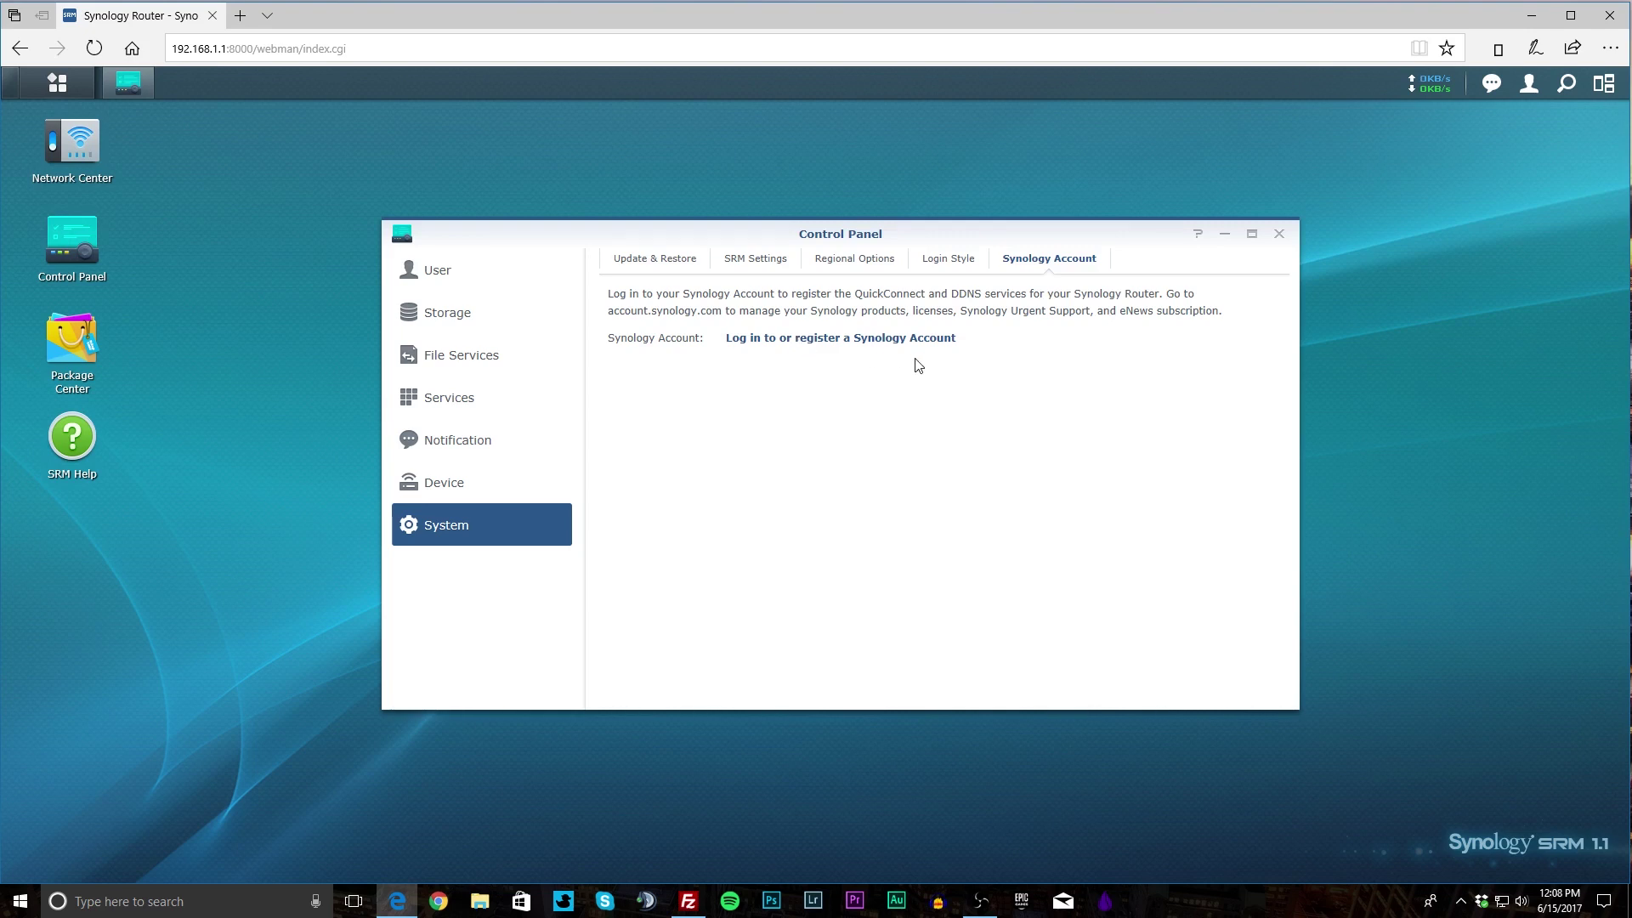
left_click(1278, 233)
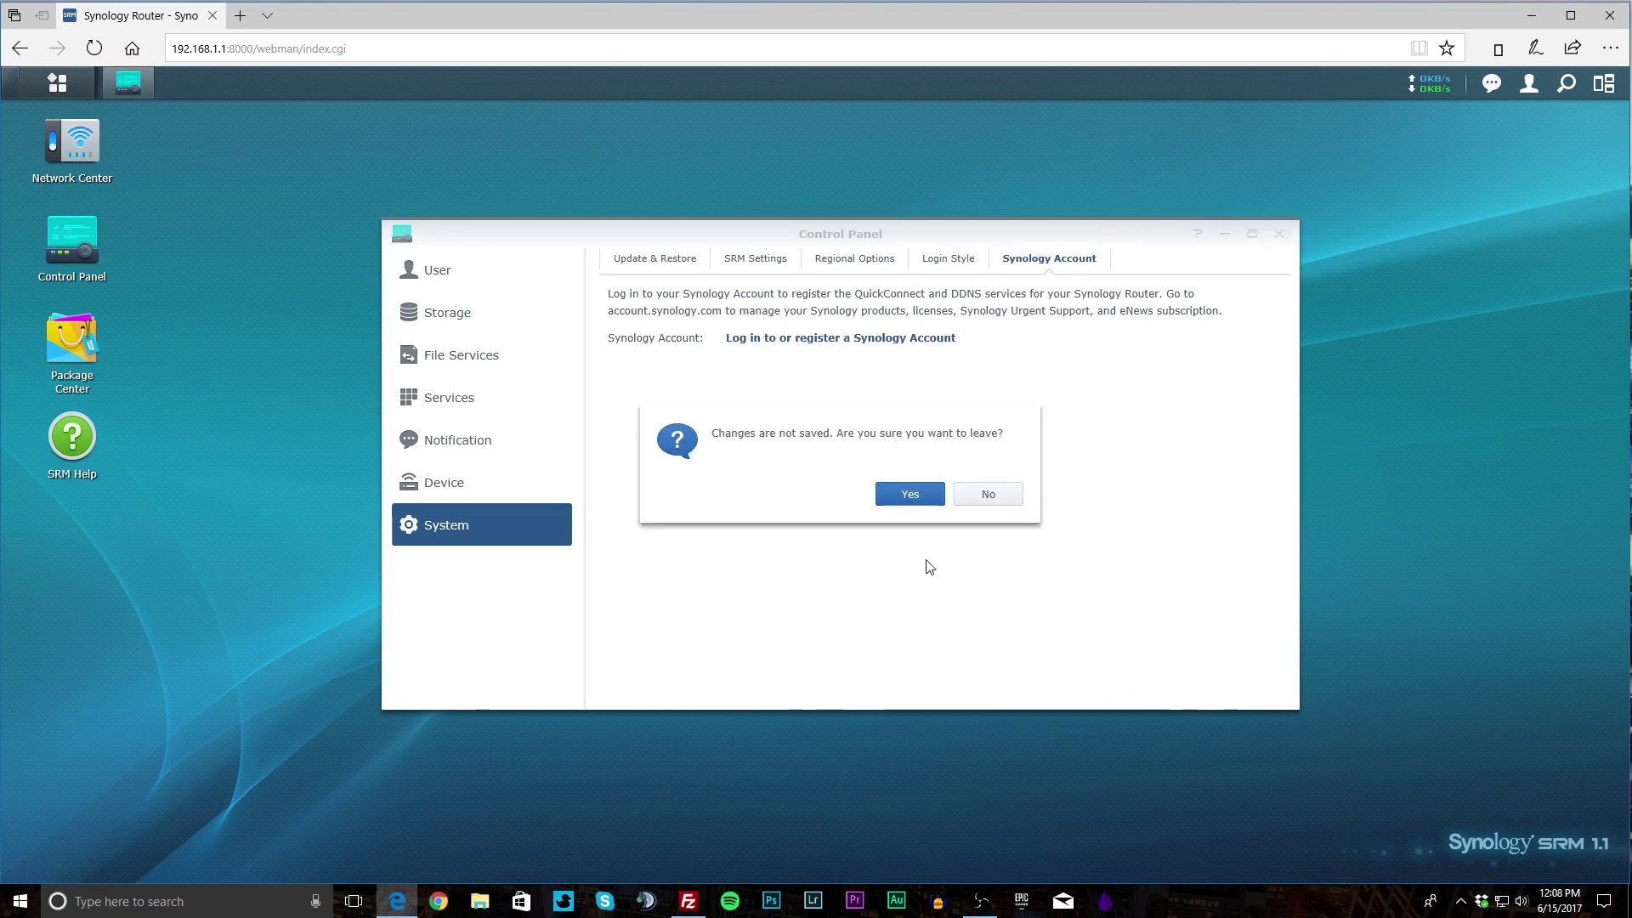
left_click(916, 506)
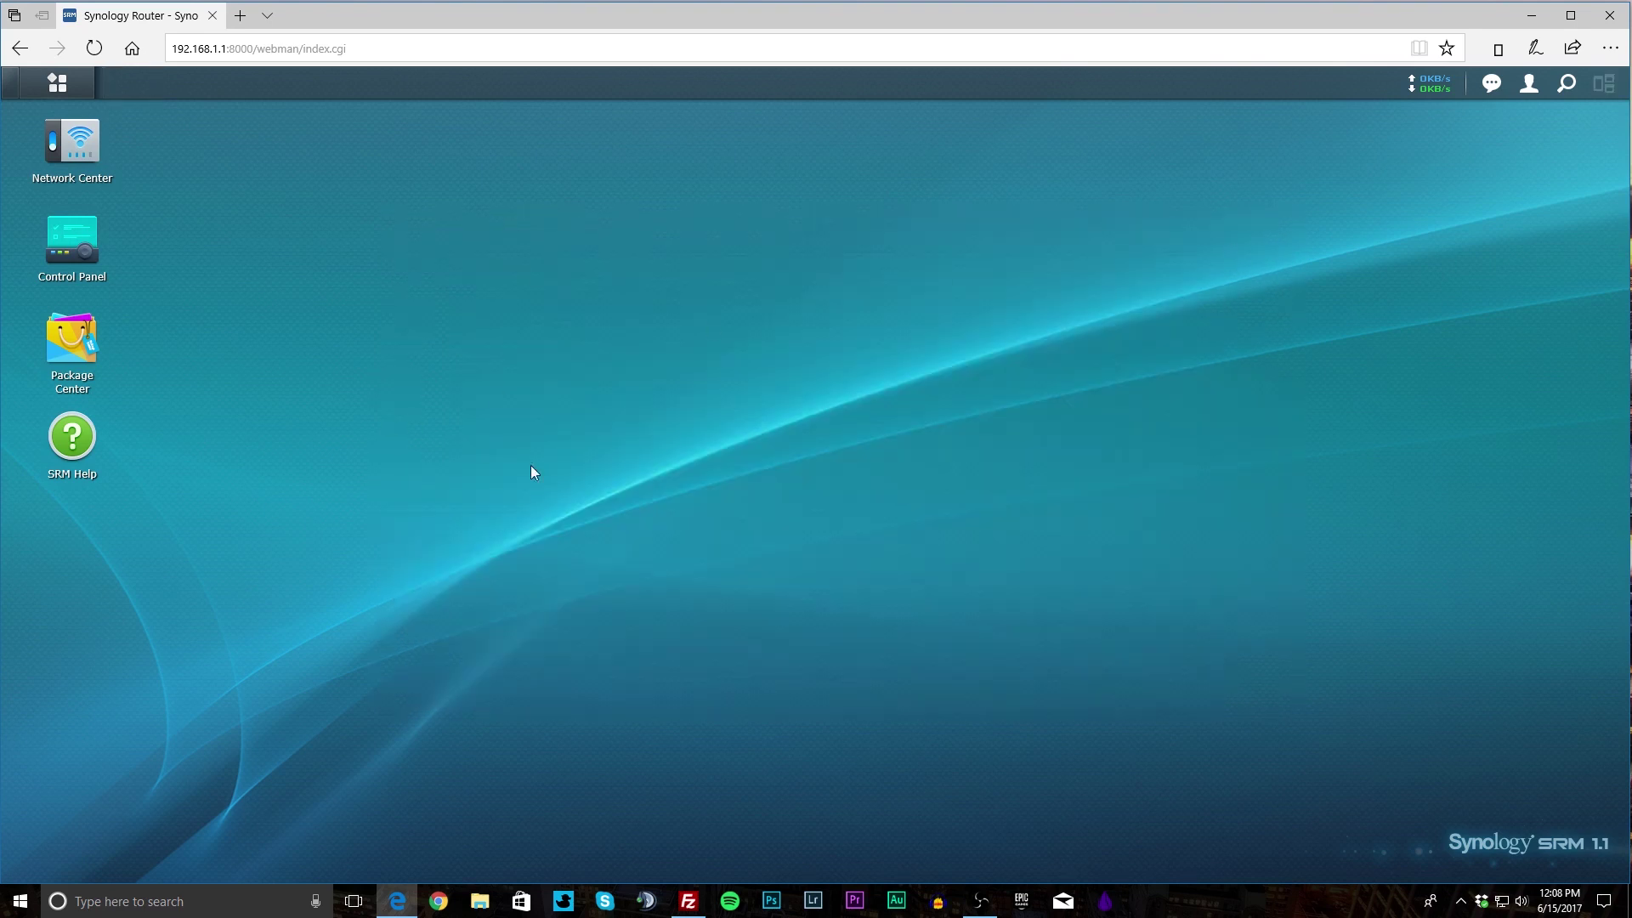
Open Package Center and accept its Terms of Service.
left_click(72, 340)
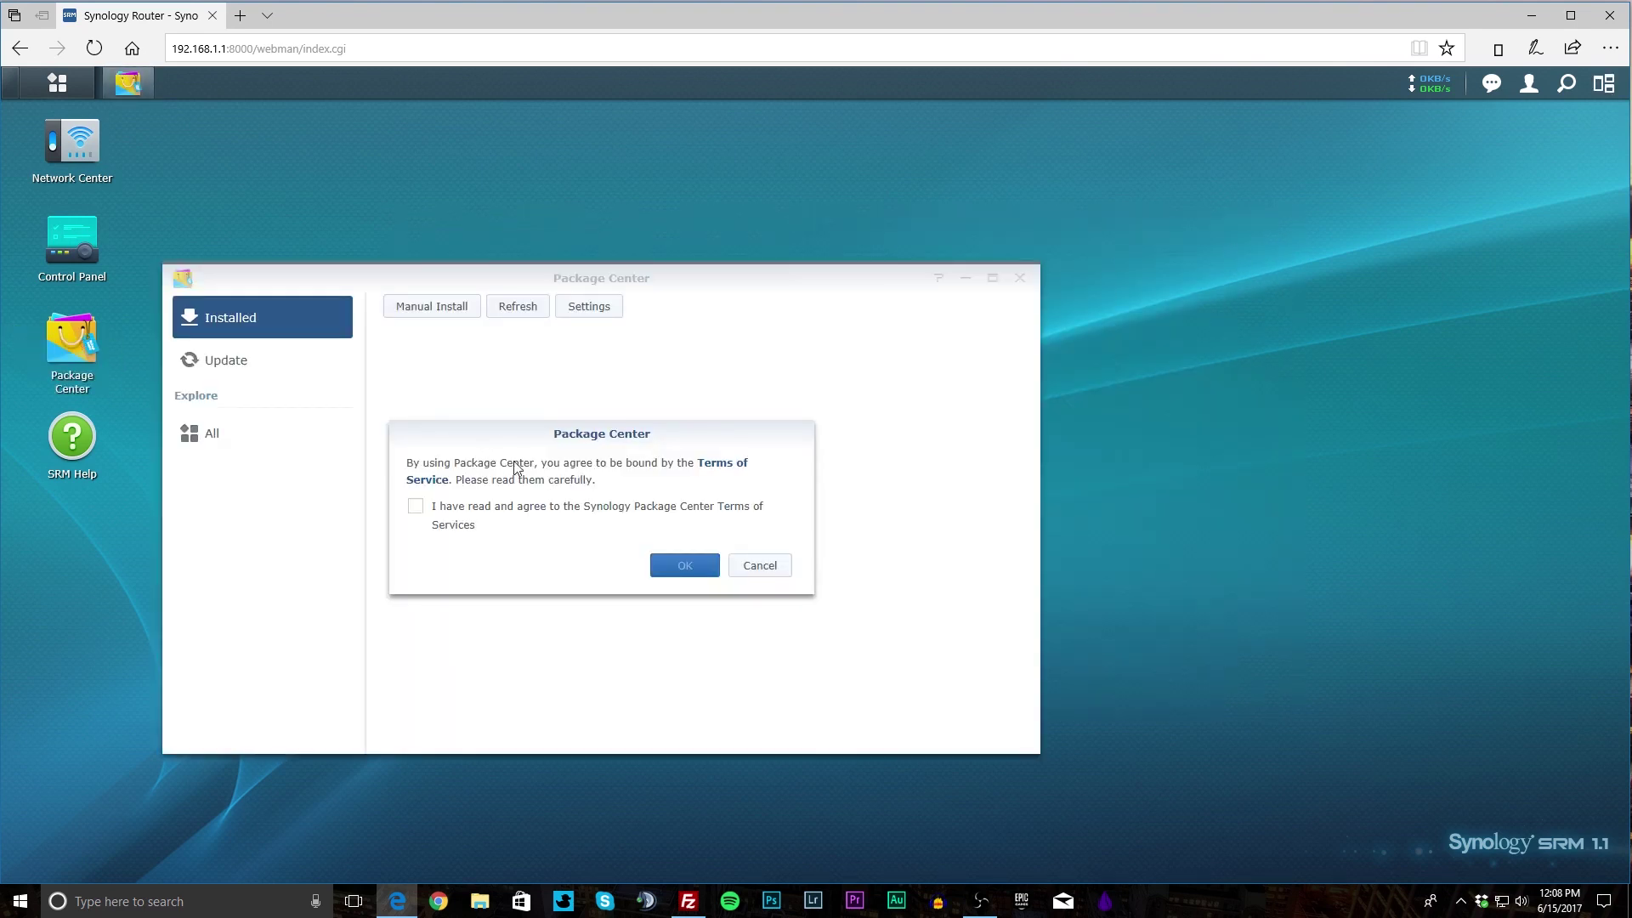
left_click(415, 506)
left_click(685, 566)
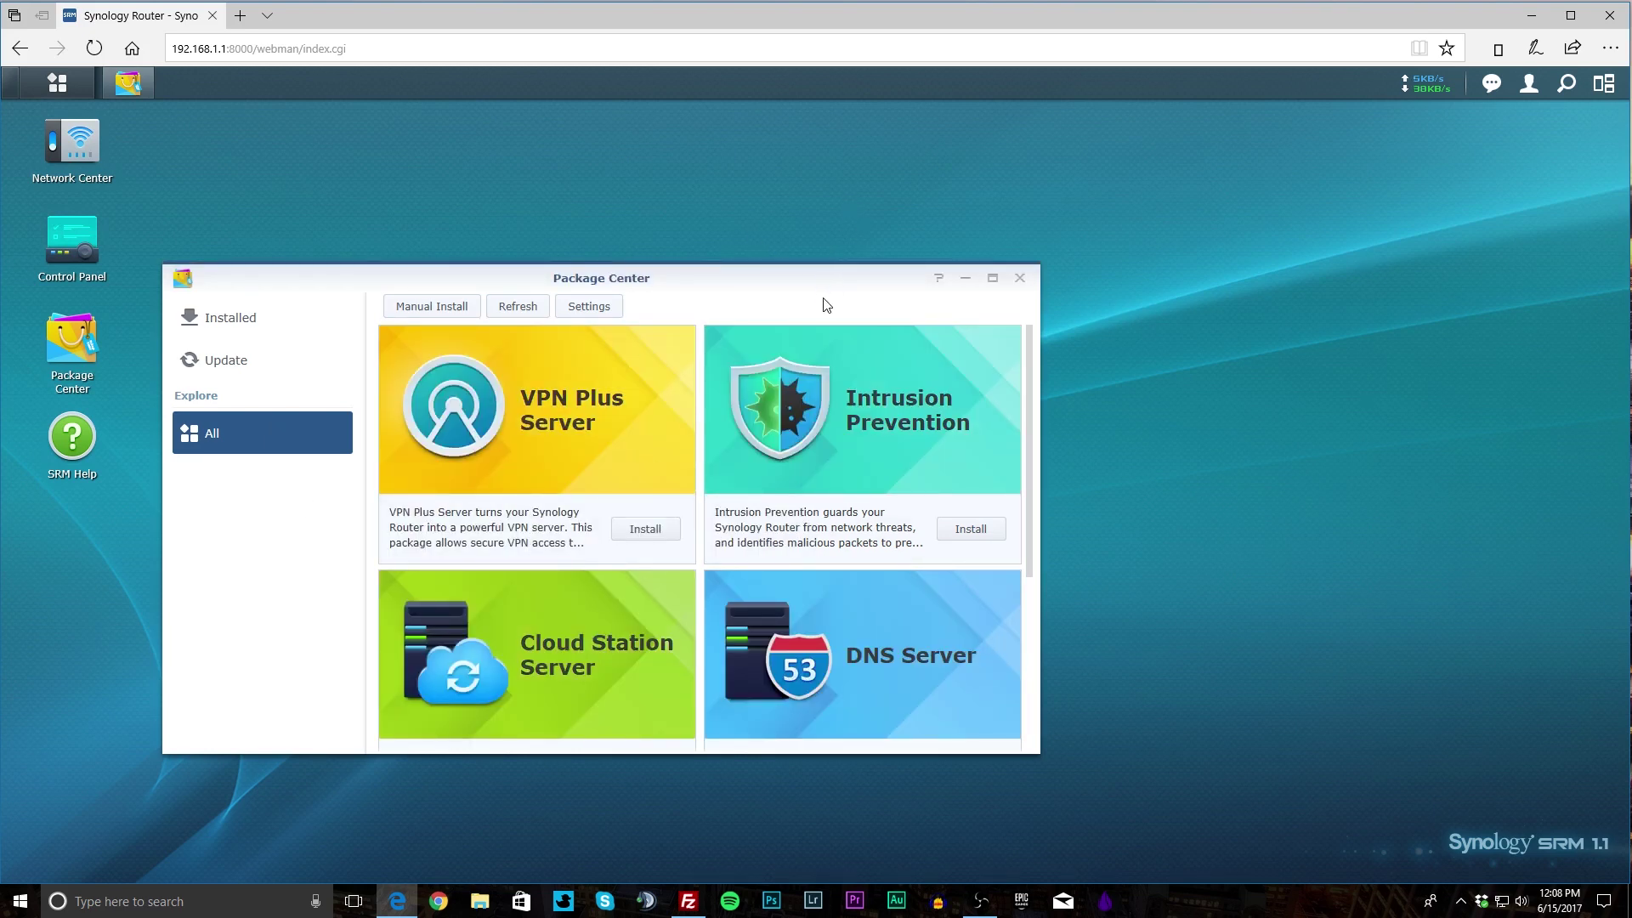
Reposition and widen Package Center, then scroll through the All packages list.
left_click_drag(811, 281, 881, 191)
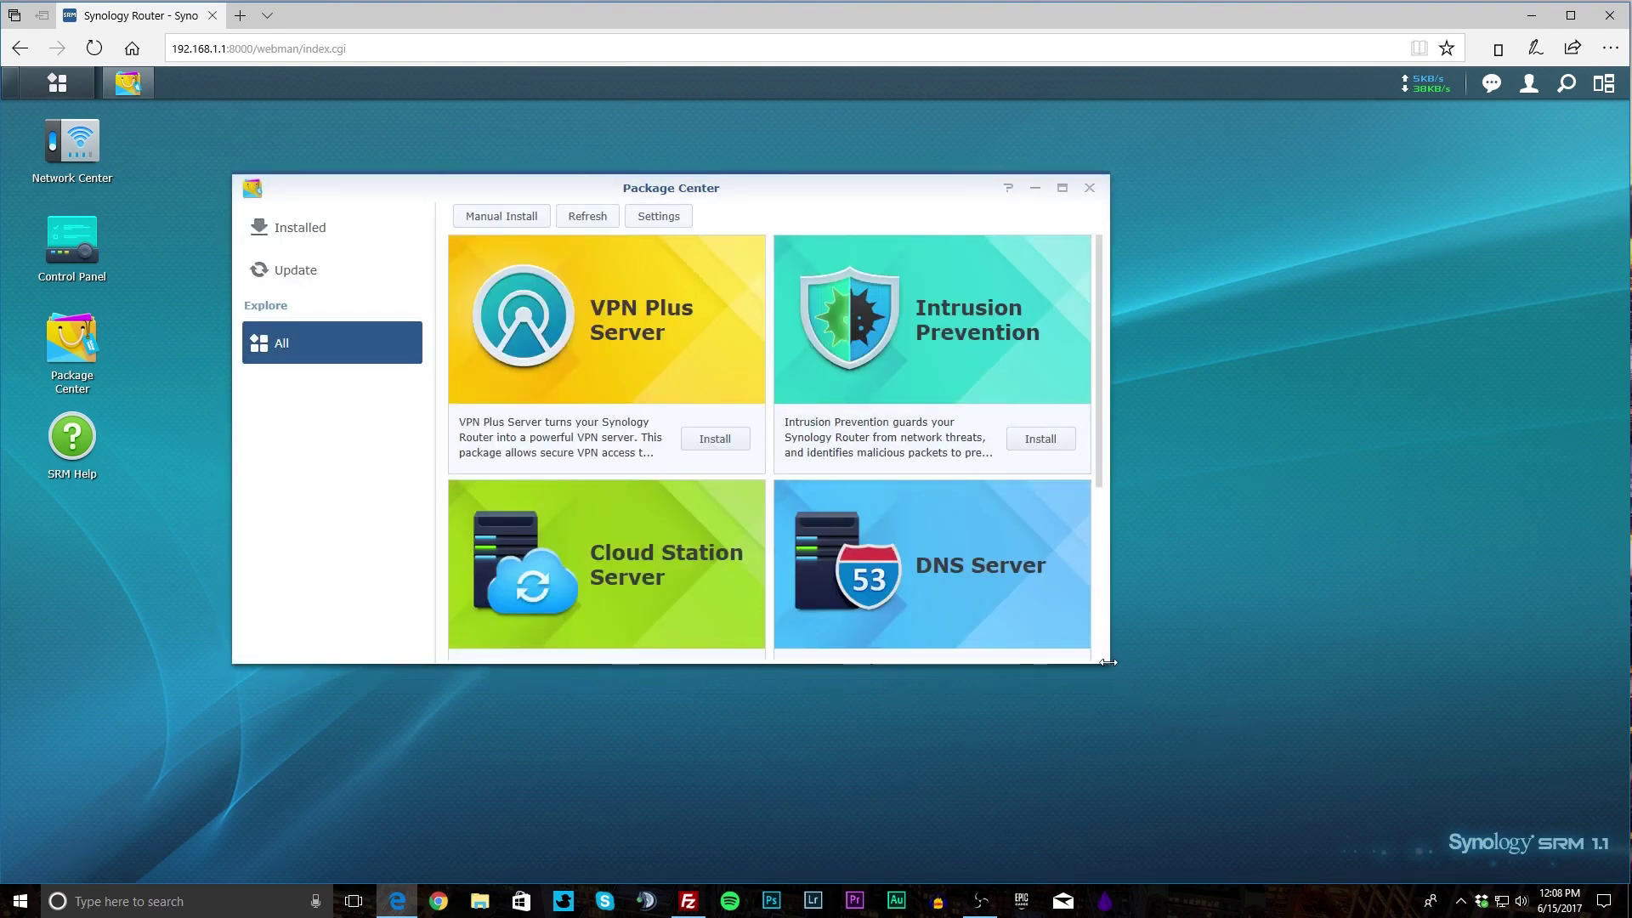
left_click_drag(1109, 667, 1127, 675)
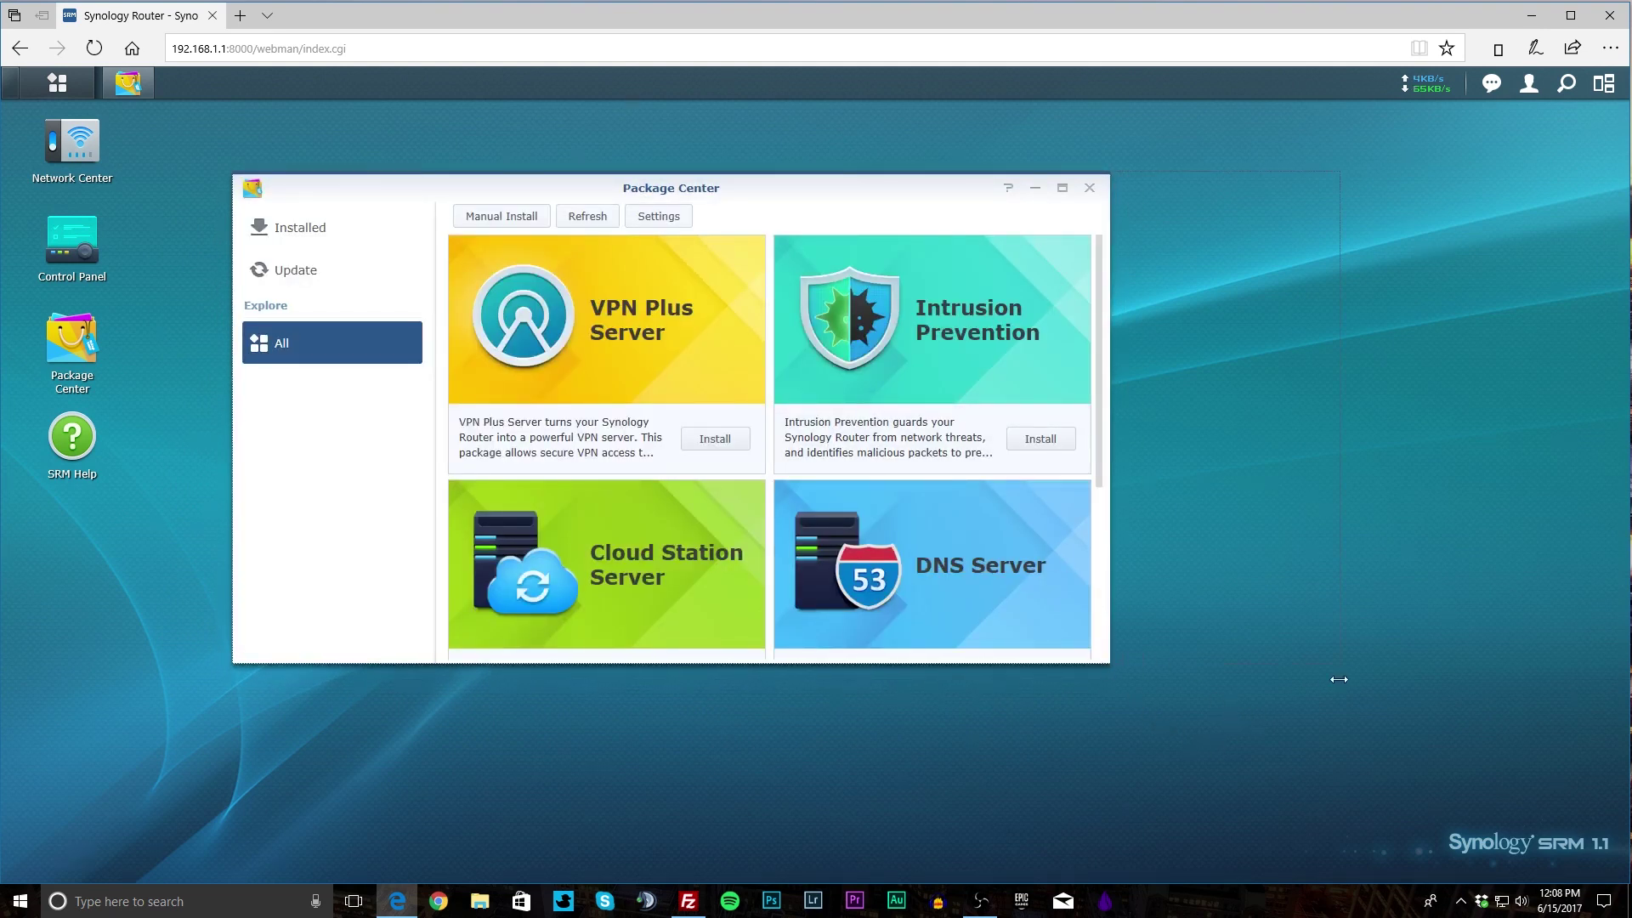
left_click_drag(1339, 679, 1340, 679)
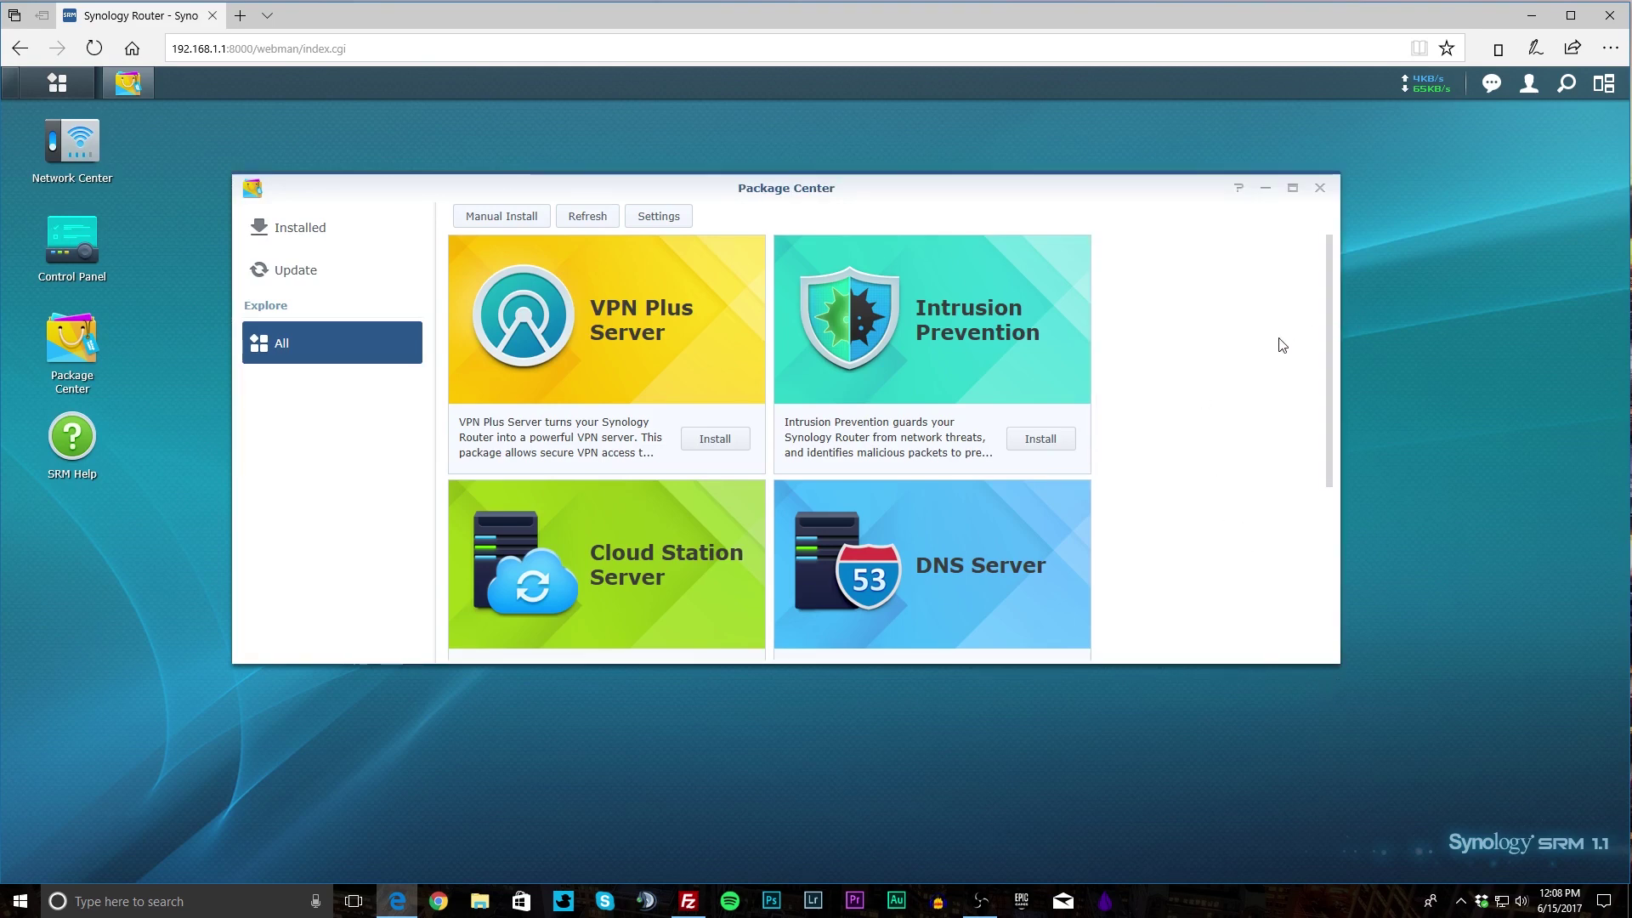
scroll(1313, 429, "down", 3)
scroll(1306, 520, "down", 1)
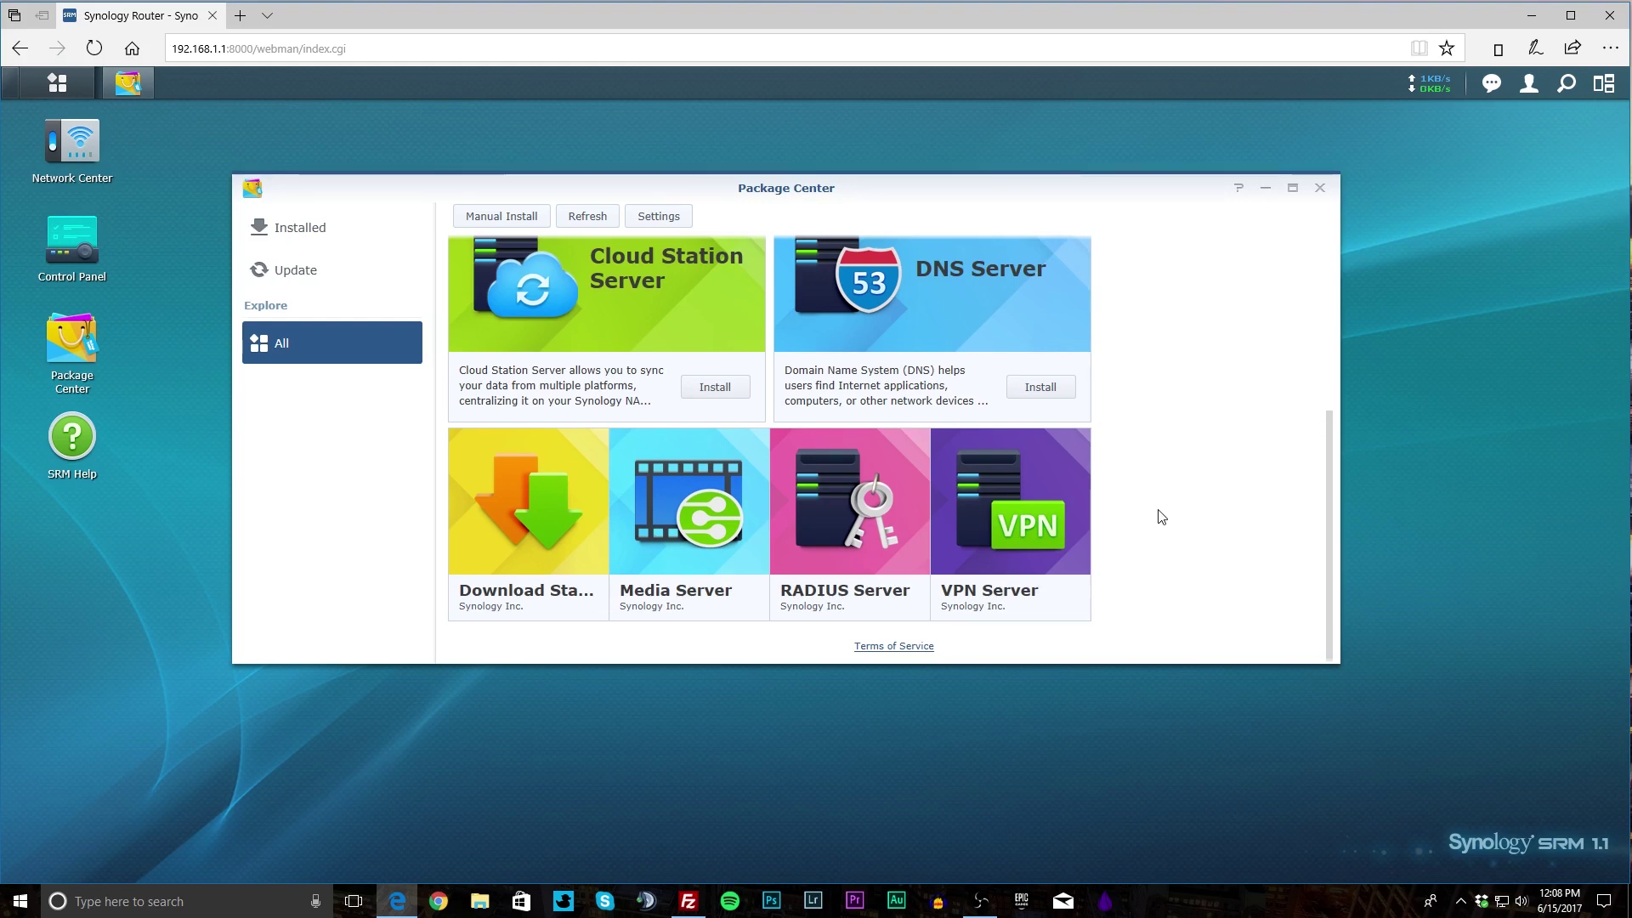
scroll(1160, 515, "up", 3)
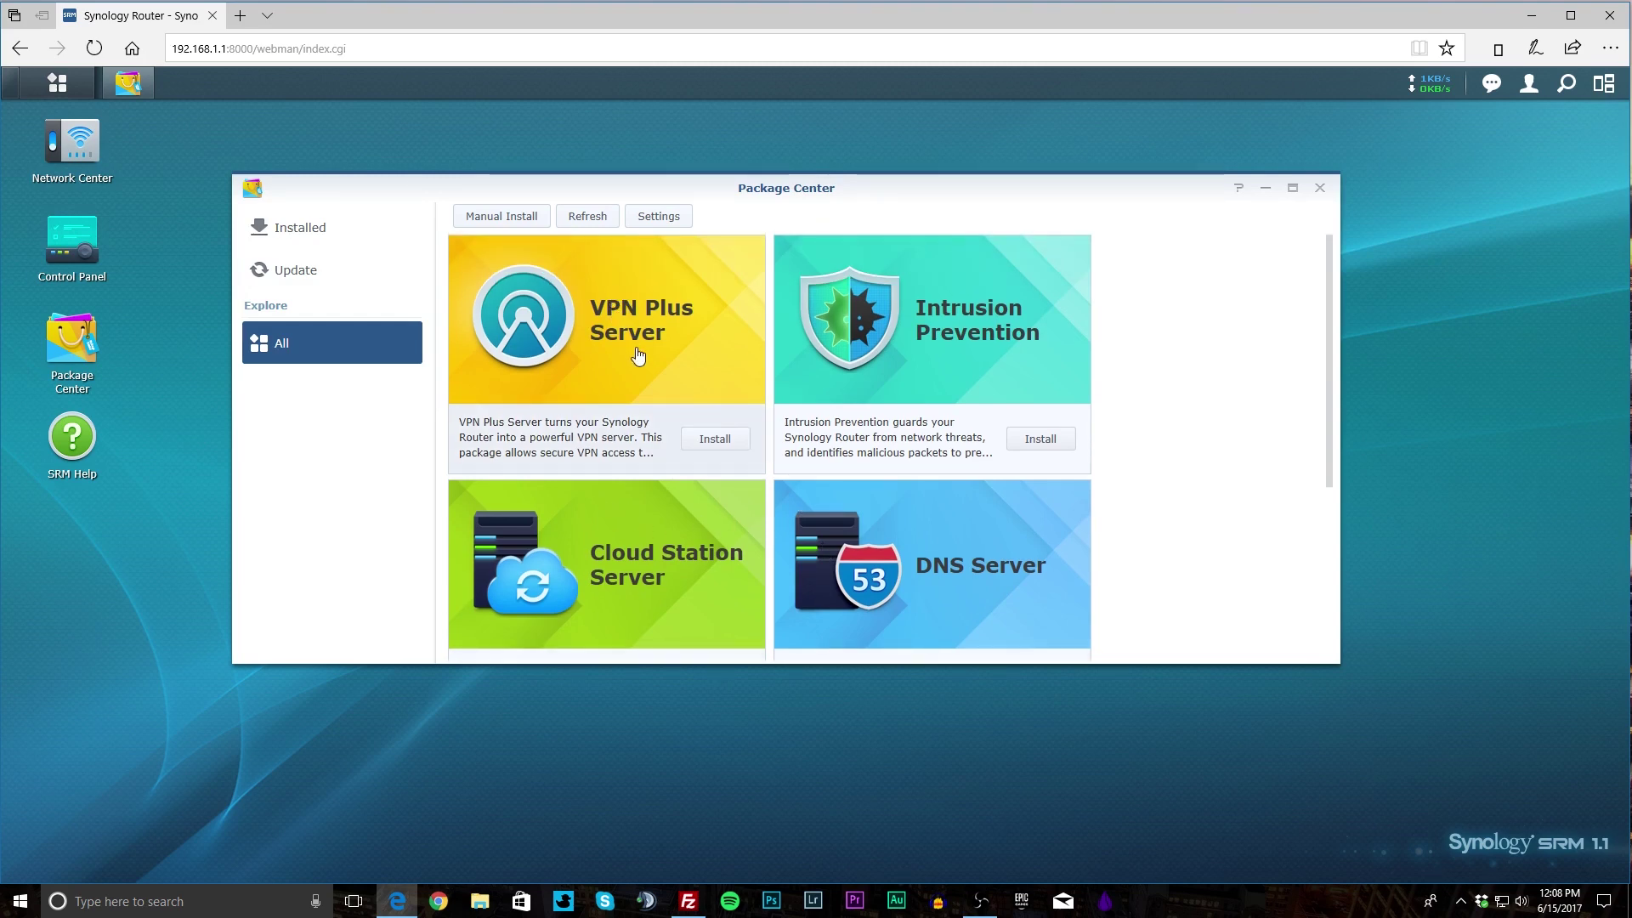
scroll(1019, 399, "down", 1)
scroll(1019, 399, "down", 1)
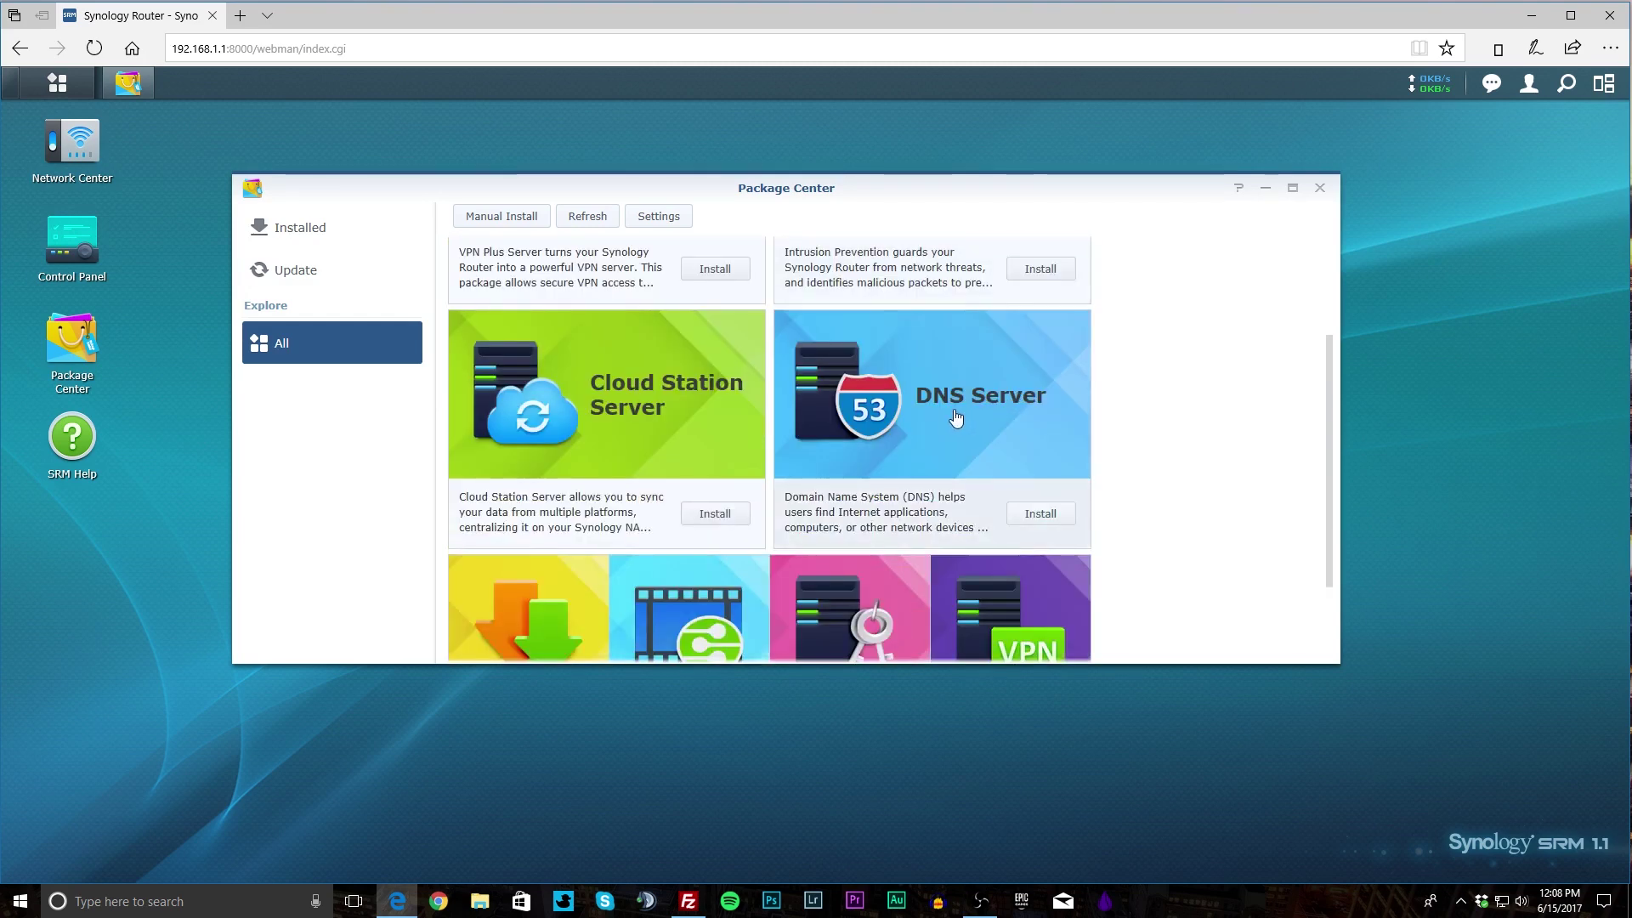
scroll(550, 439, "down", 2)
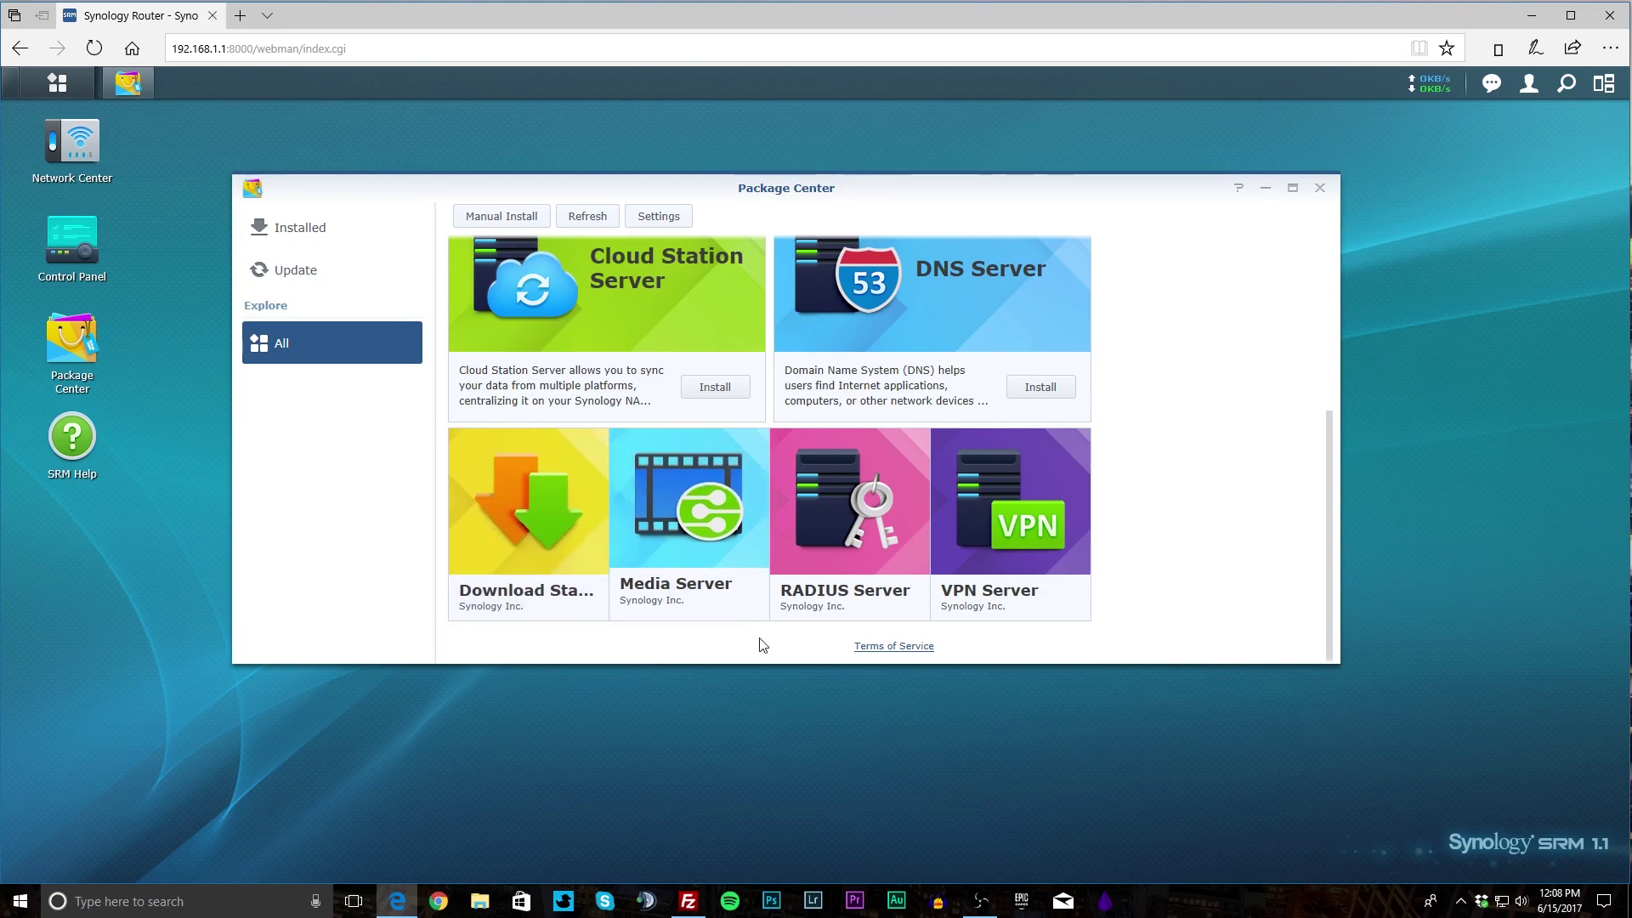
scroll(1259, 569, "up", 3)
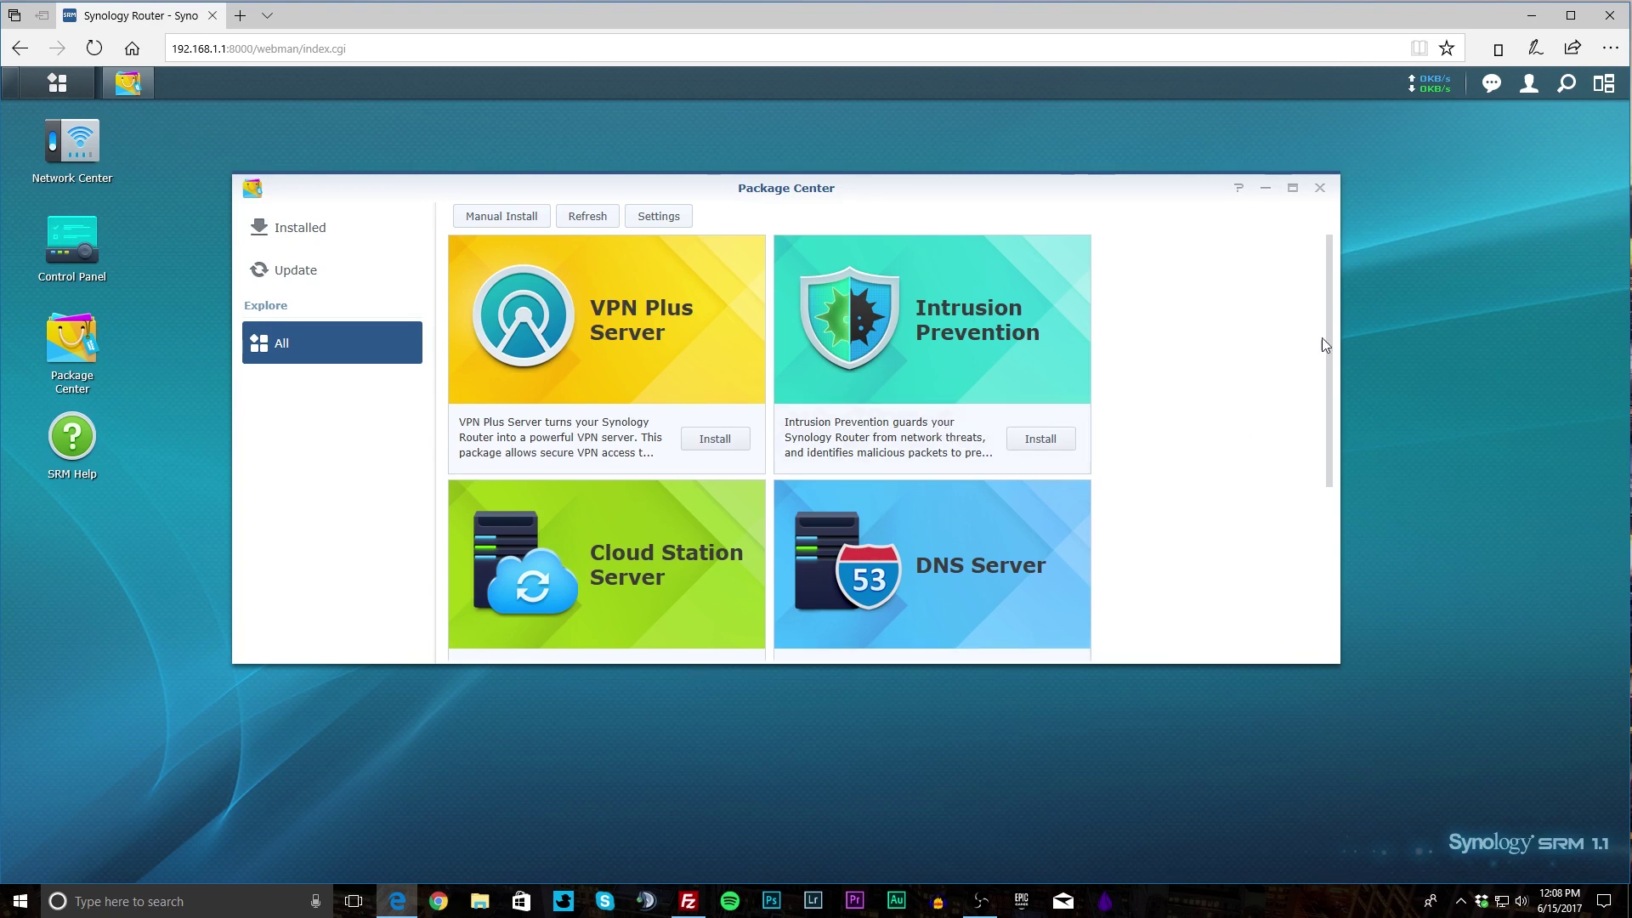
Close Package Center and open SRM Help, scrolling the Navigate Desktop article.
left_click(1319, 187)
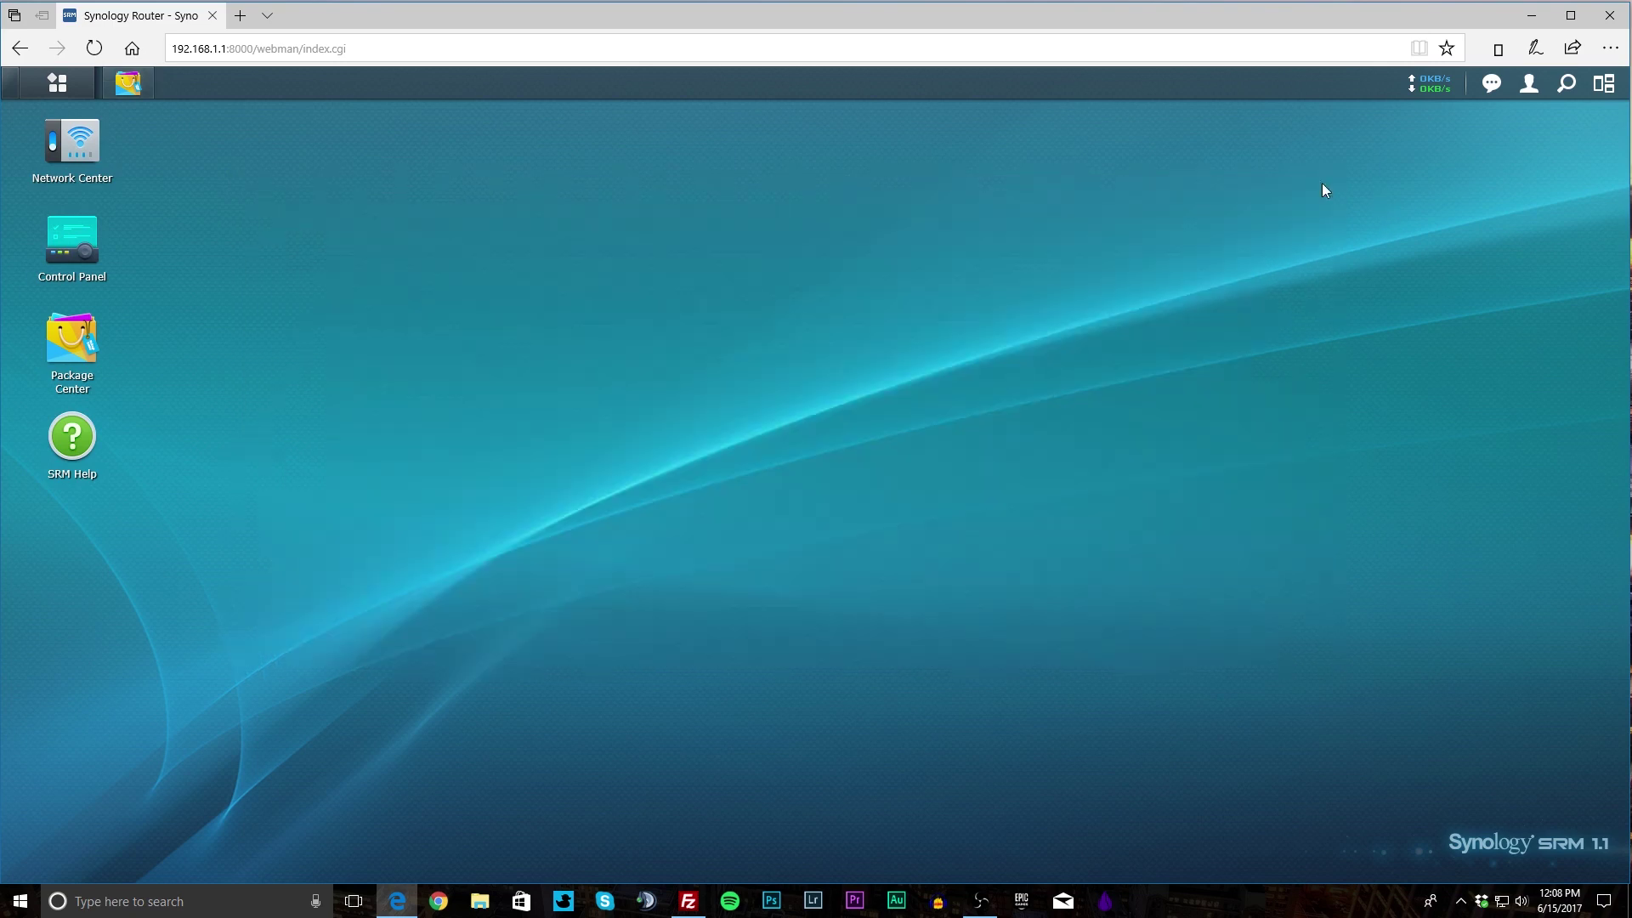
left_click(75, 436)
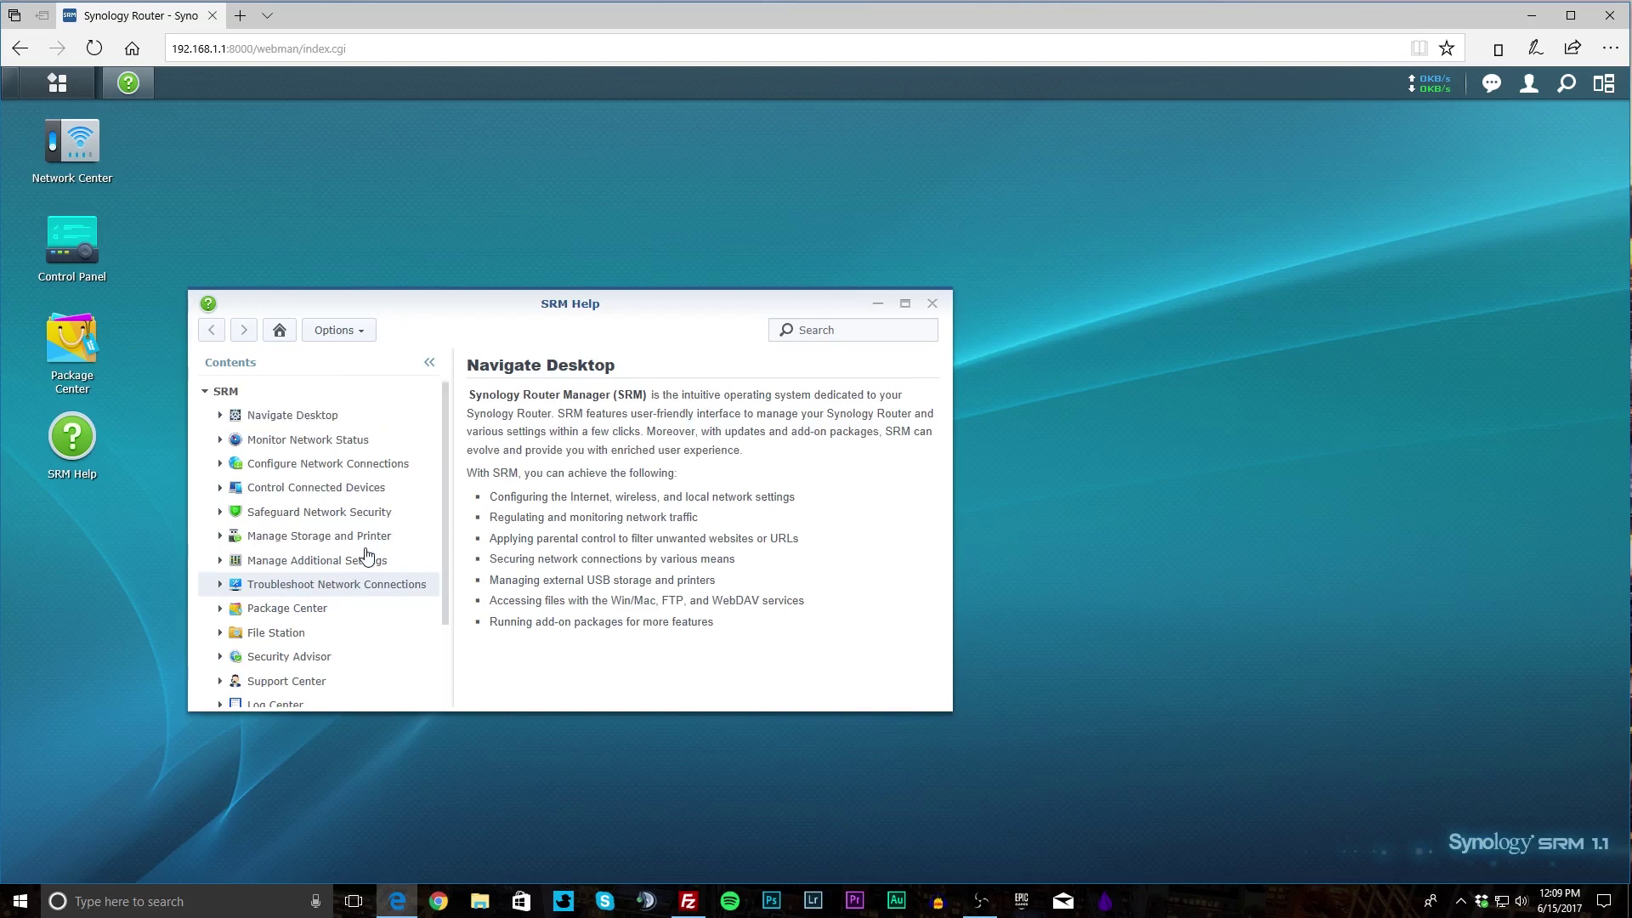
scroll(399, 476, "down", 1)
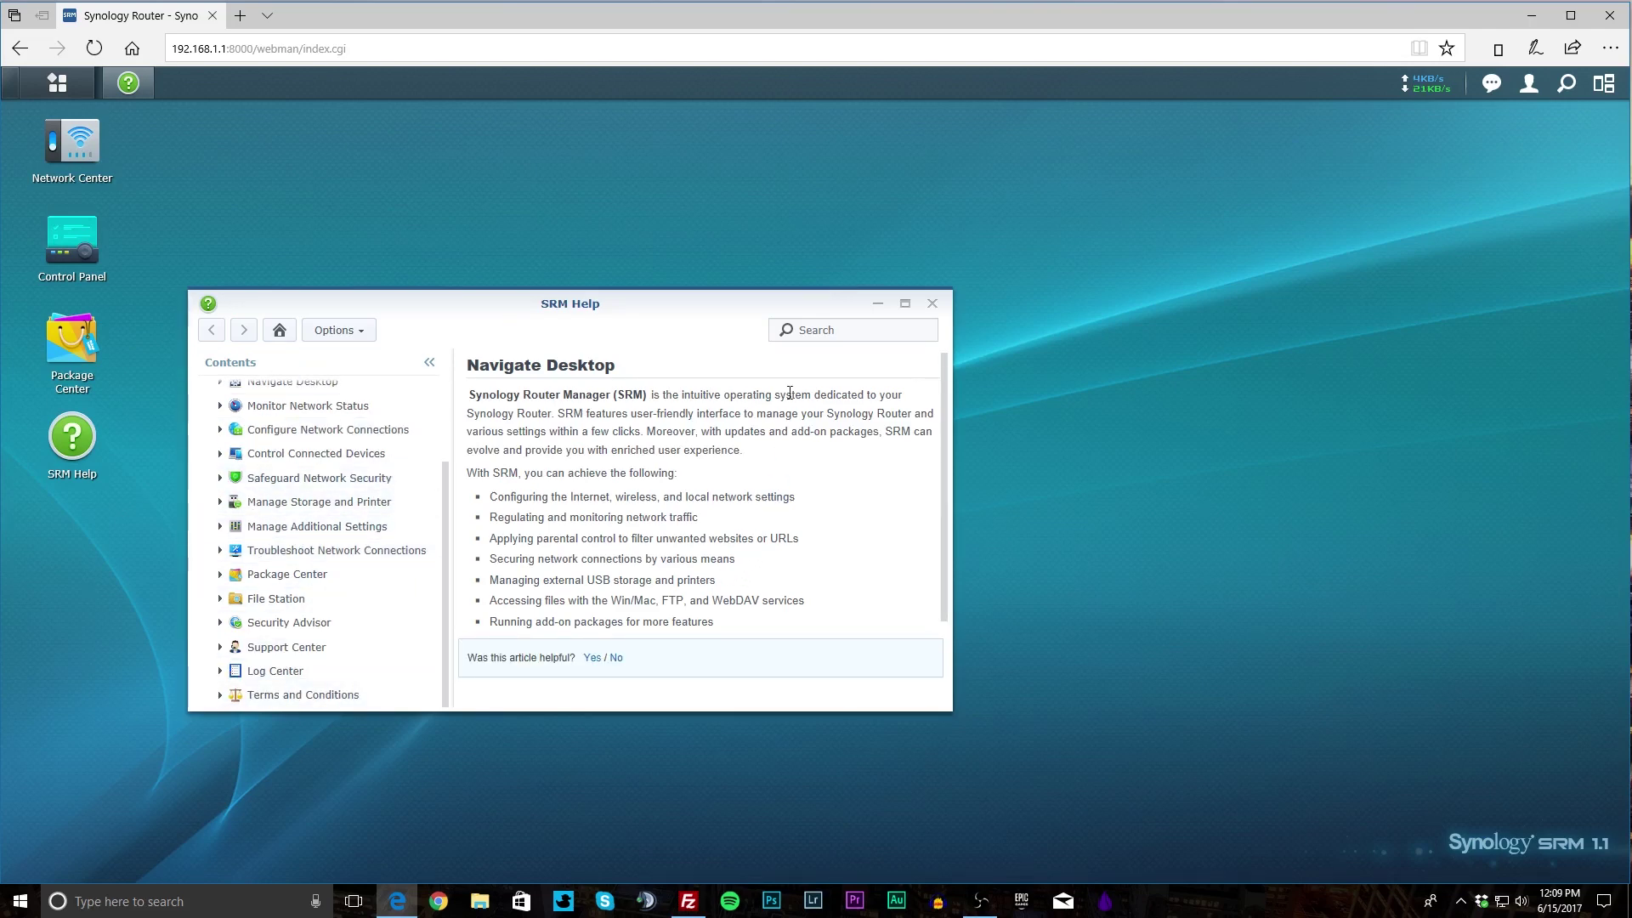
scroll(328, 474, "up", 1)
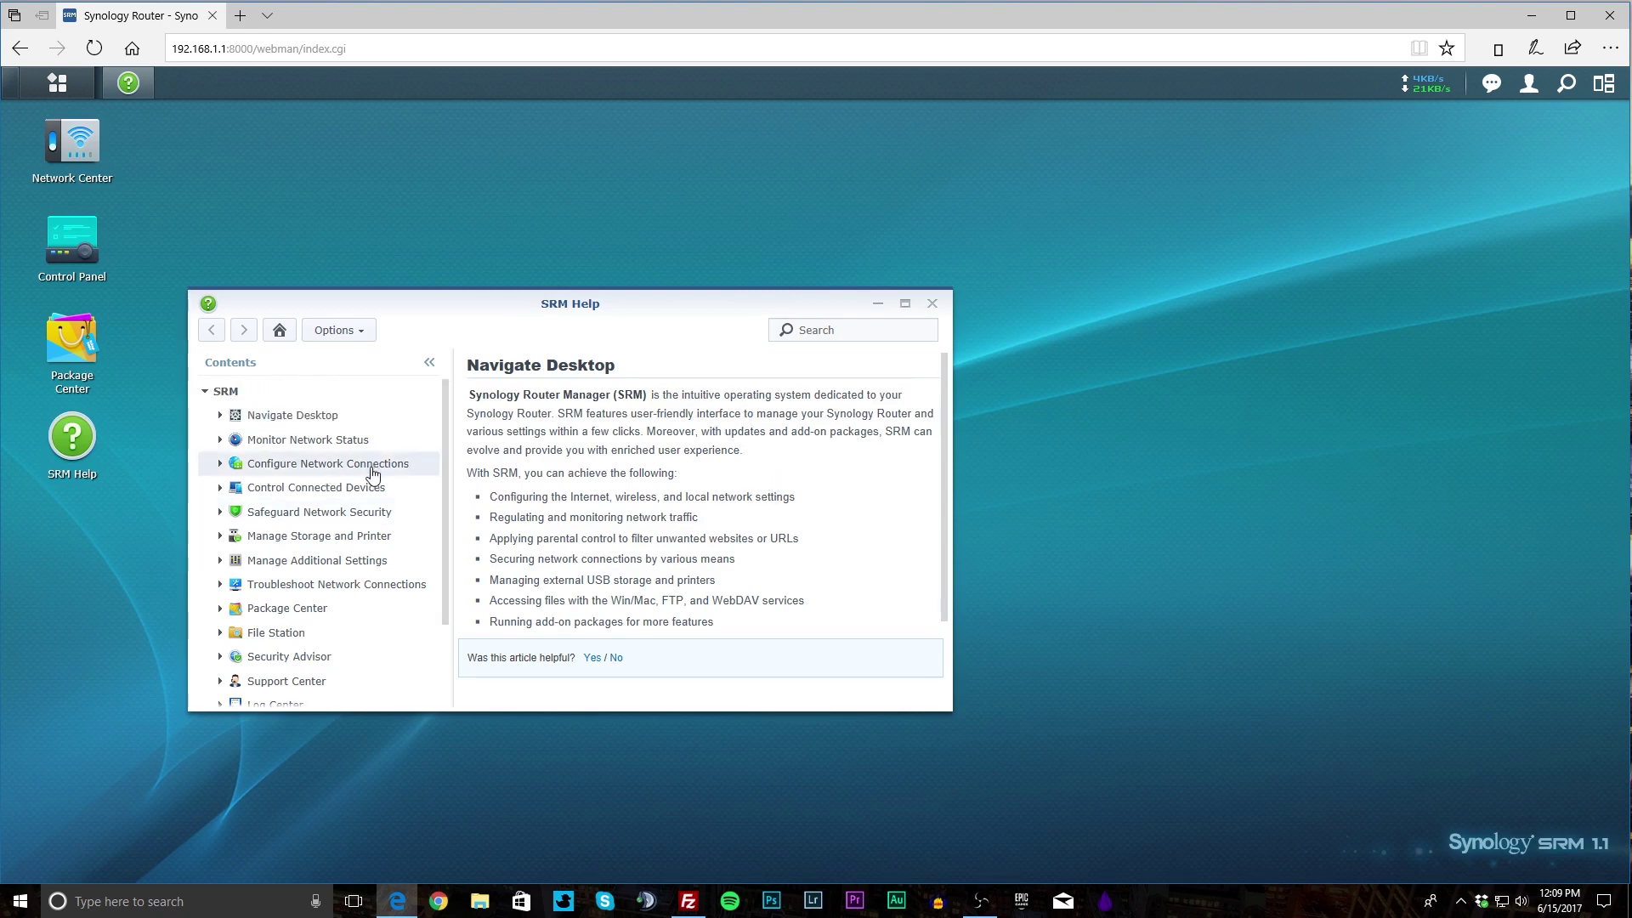
left_click(932, 302)
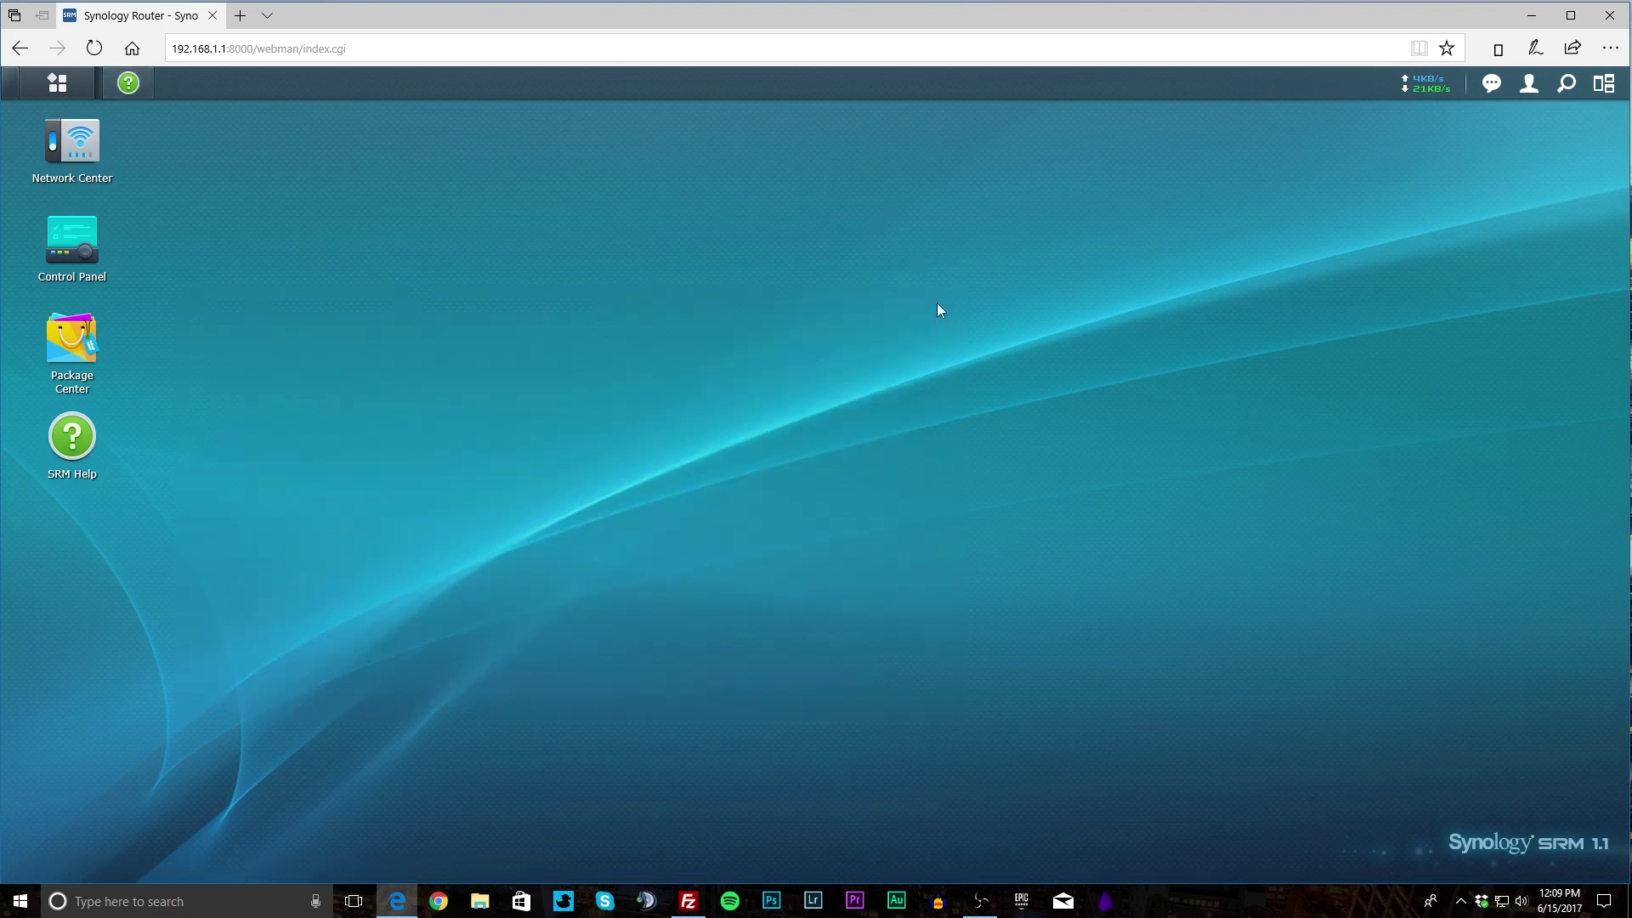
left_click(57, 81)
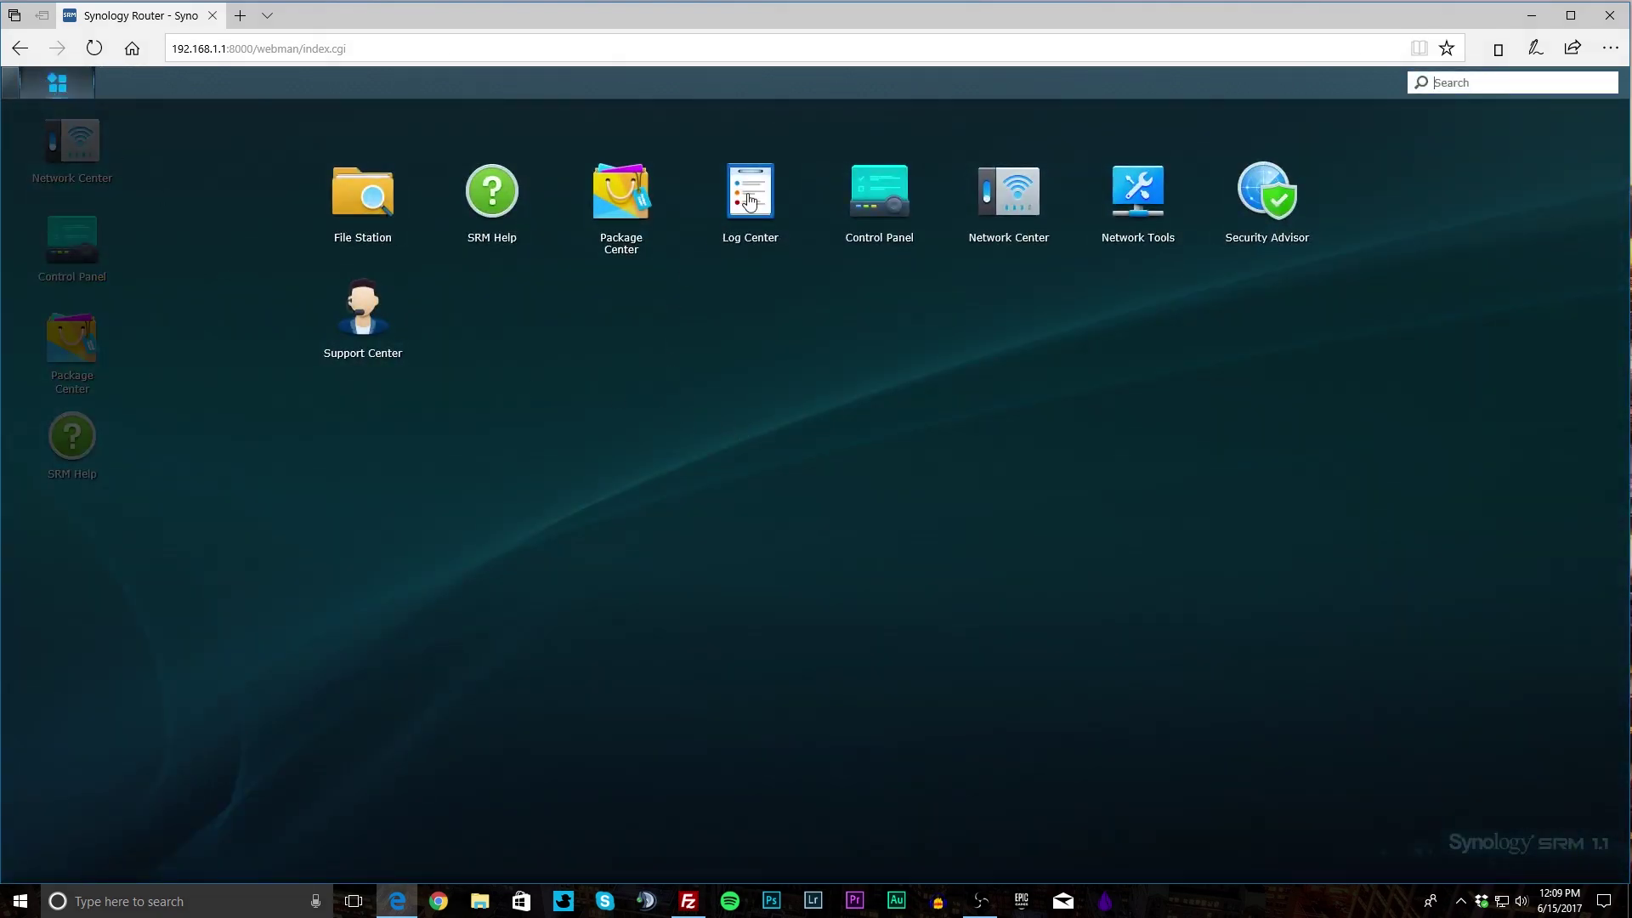
left_click(747, 197)
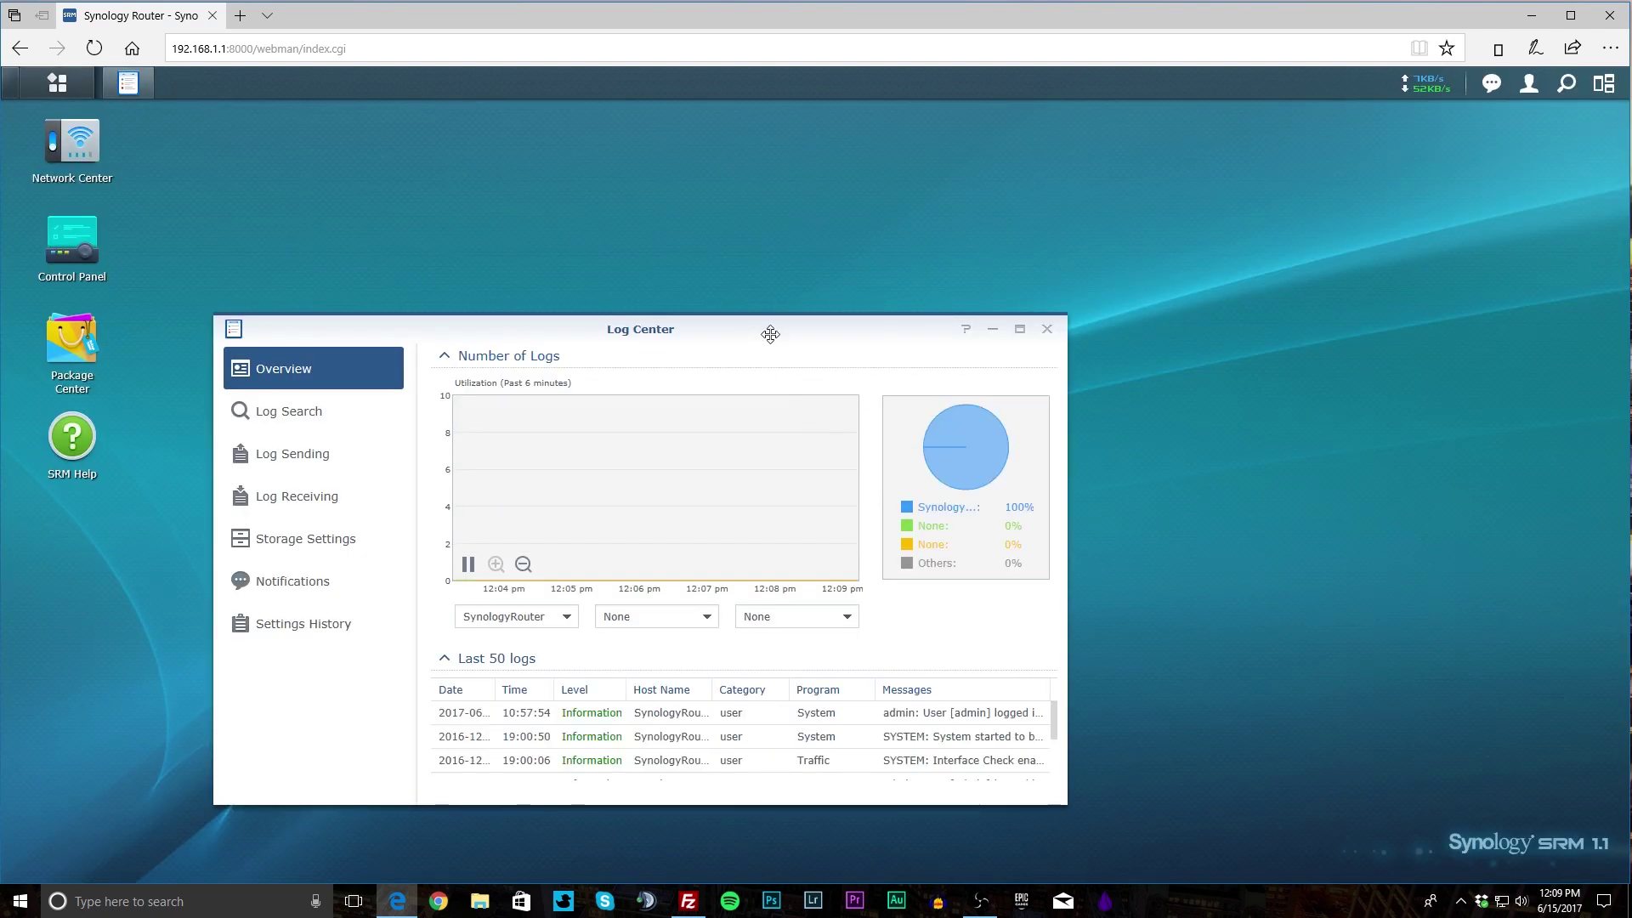
left_click_drag(772, 331, 901, 291)
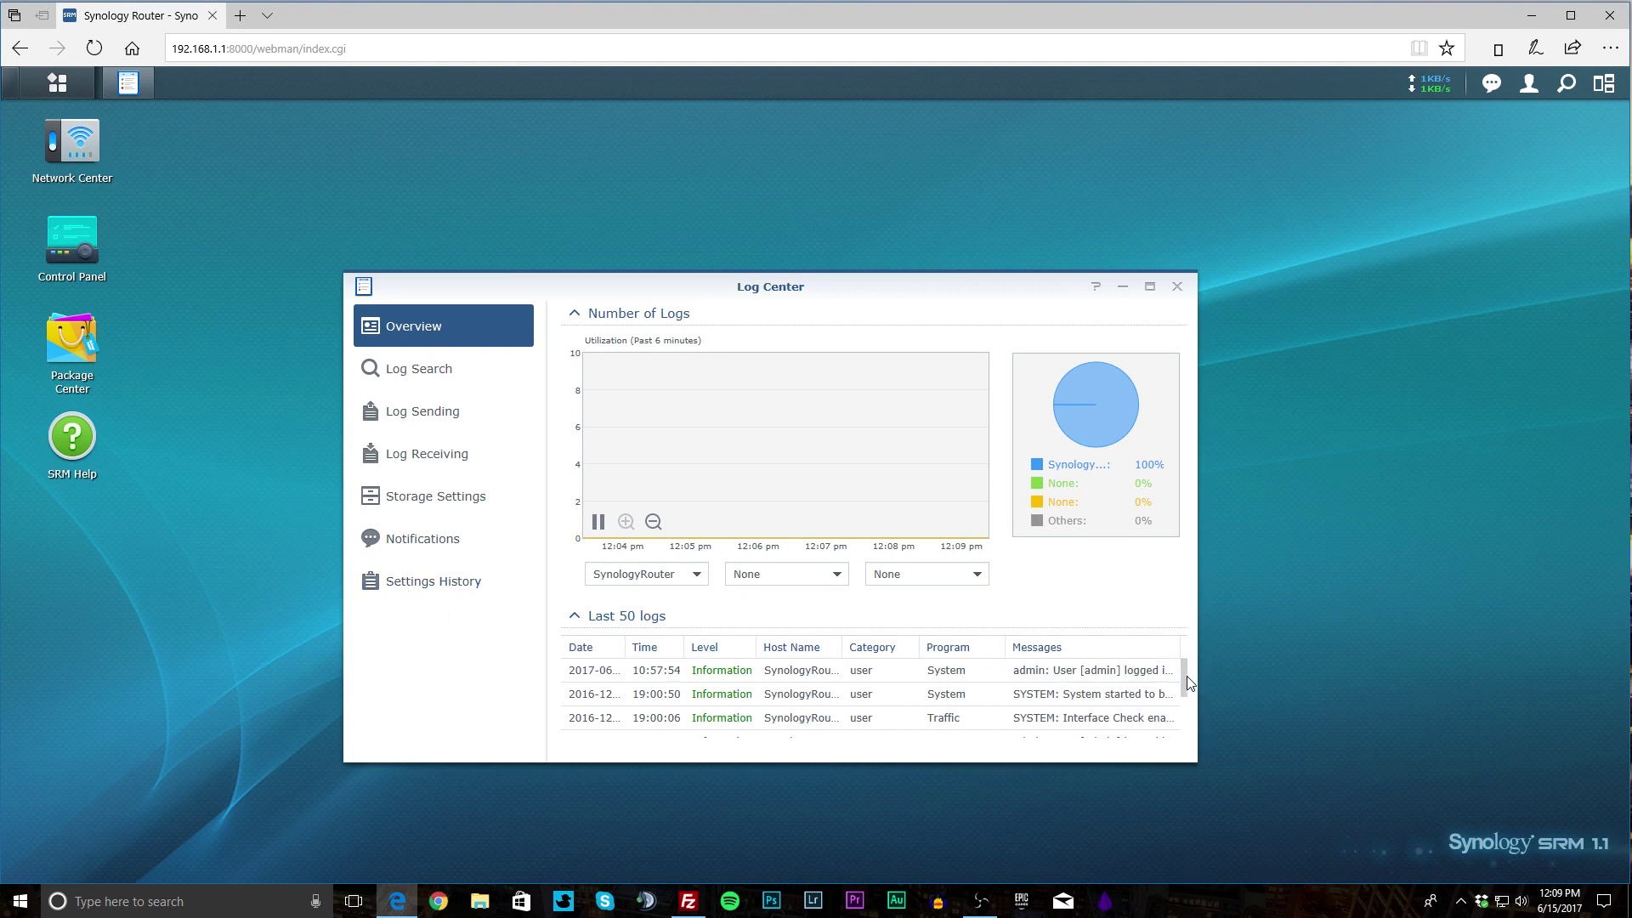
left_click_drag(1188, 683, 926, 121)
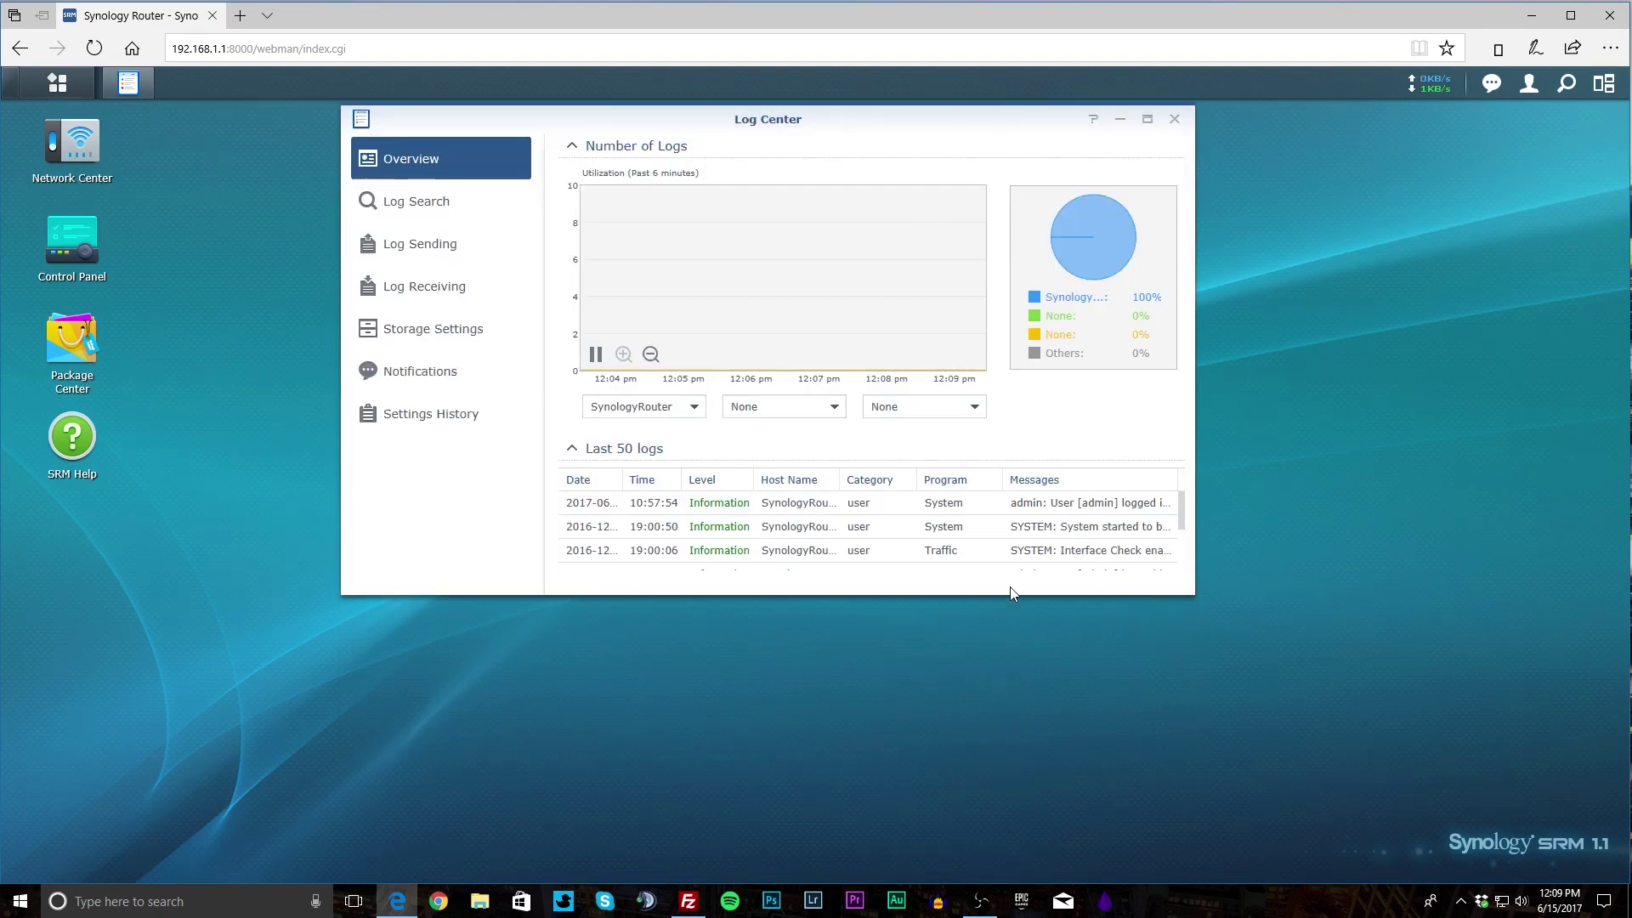
left_click_drag(1010, 591, 994, 780)
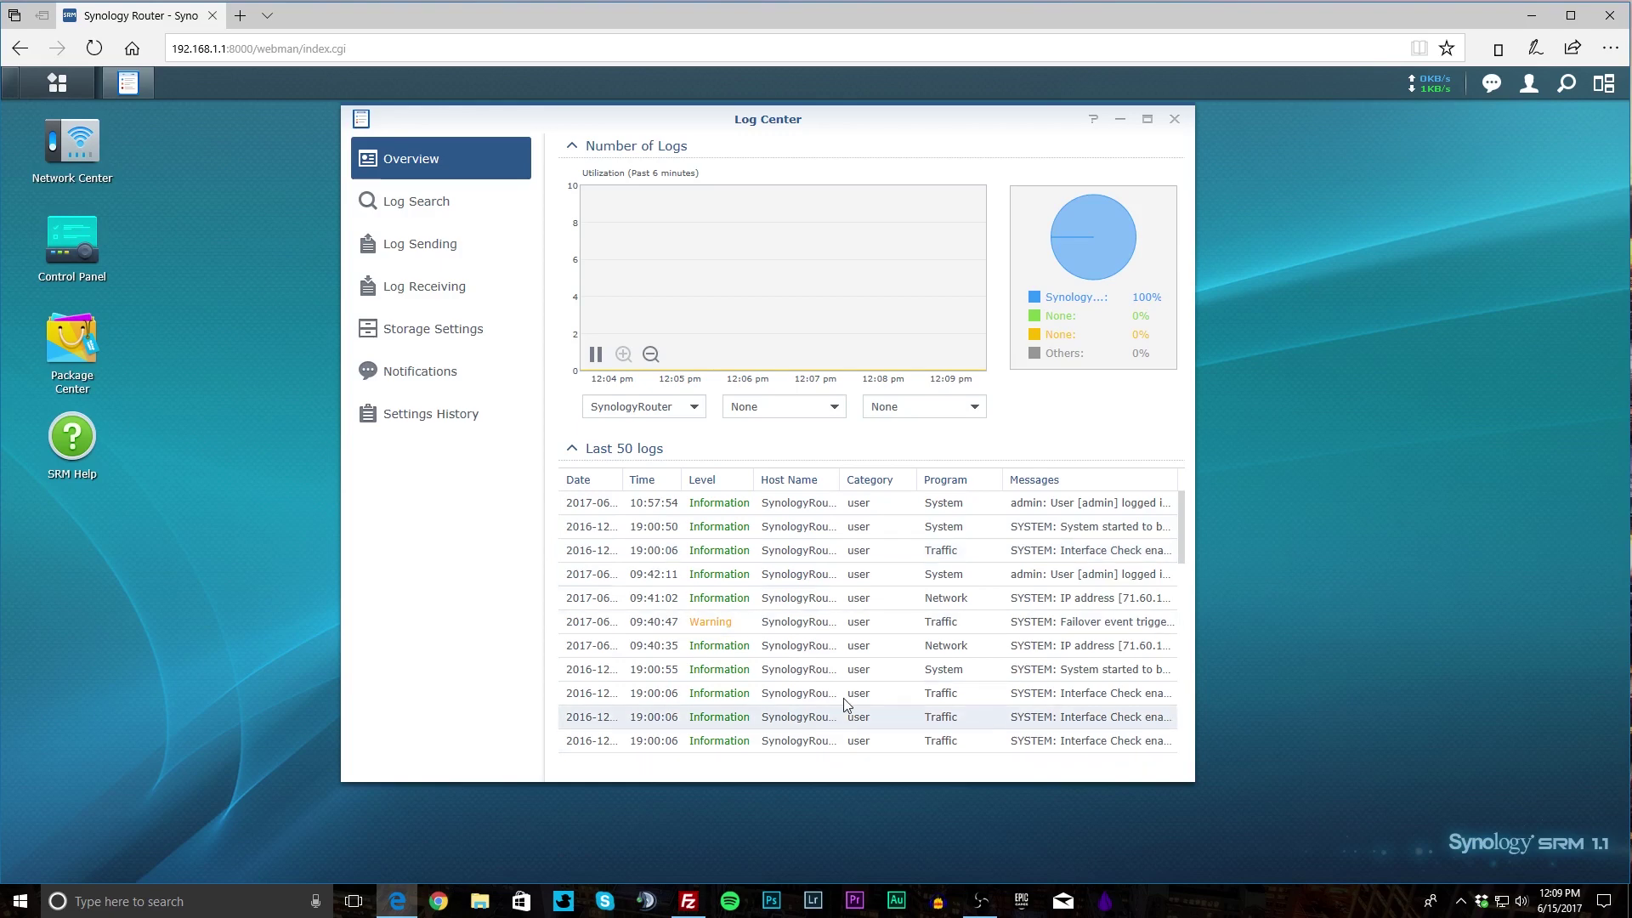
scroll(812, 631, "down", 3)
scroll(813, 631, "up", 3)
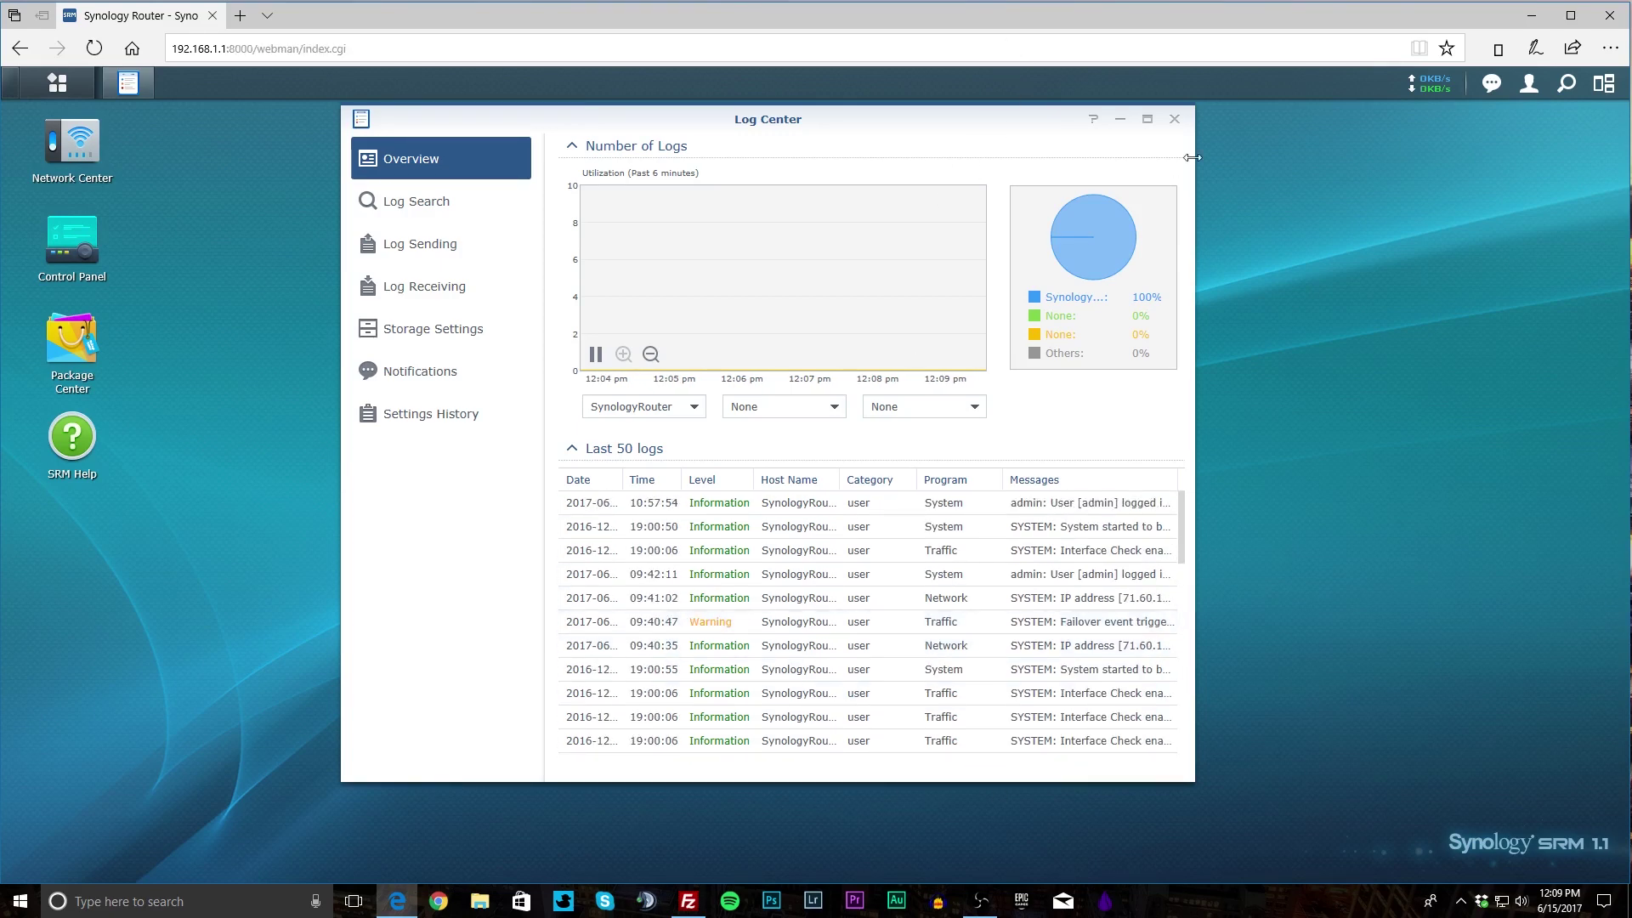
Close Log Center, launch Network Tools from Main Menu and move its window up-right.
left_click(1174, 119)
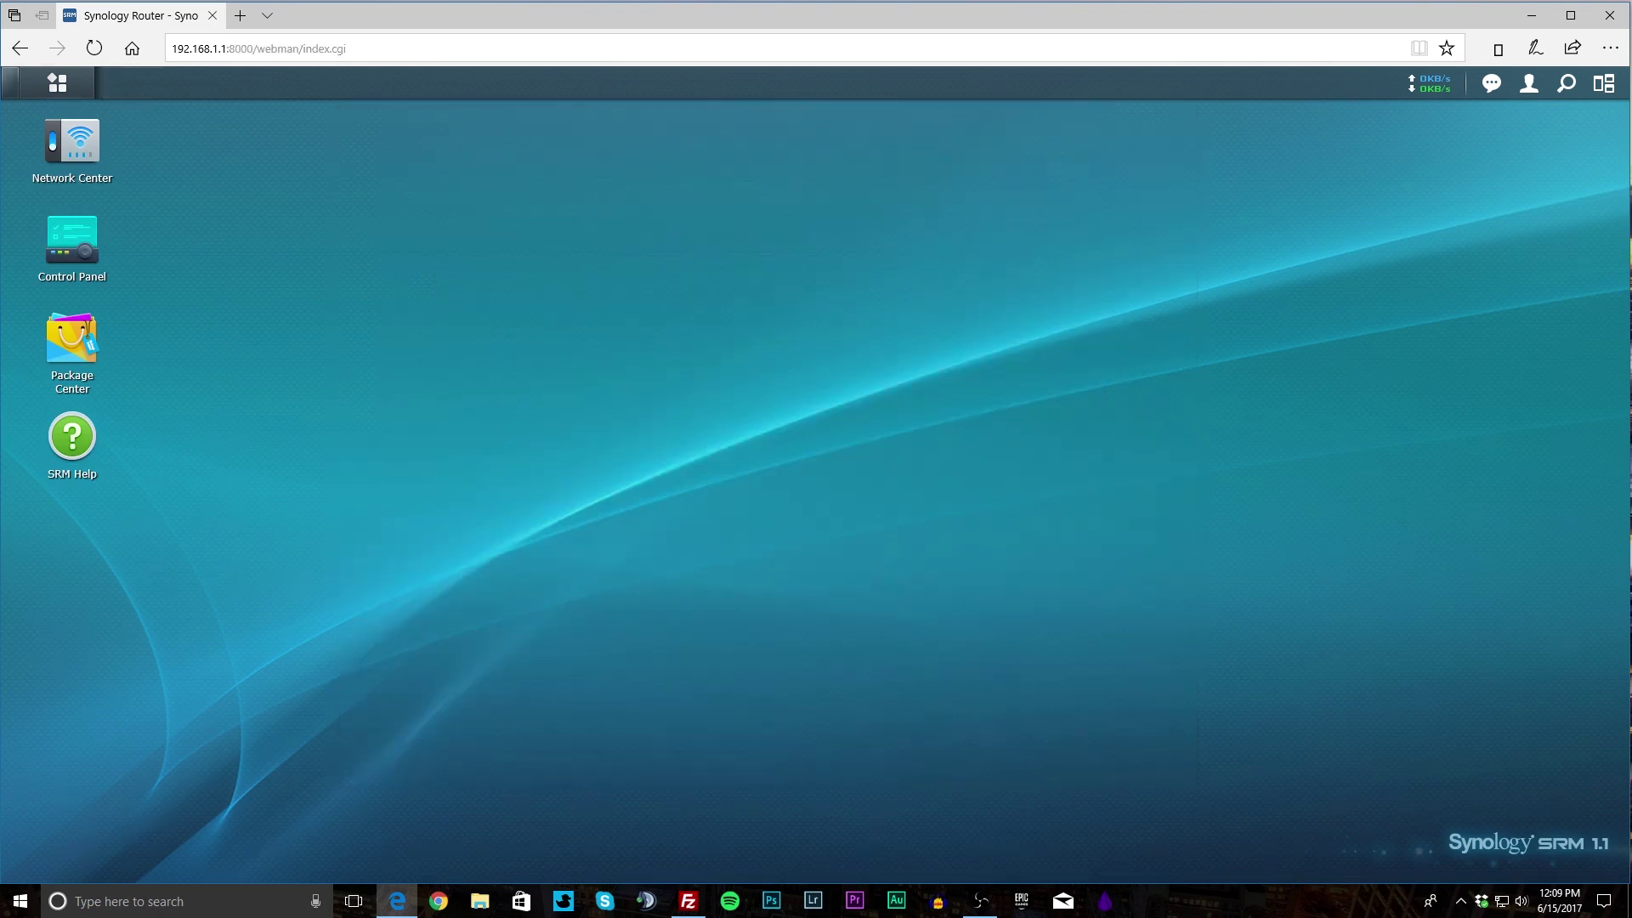
left_click(53, 82)
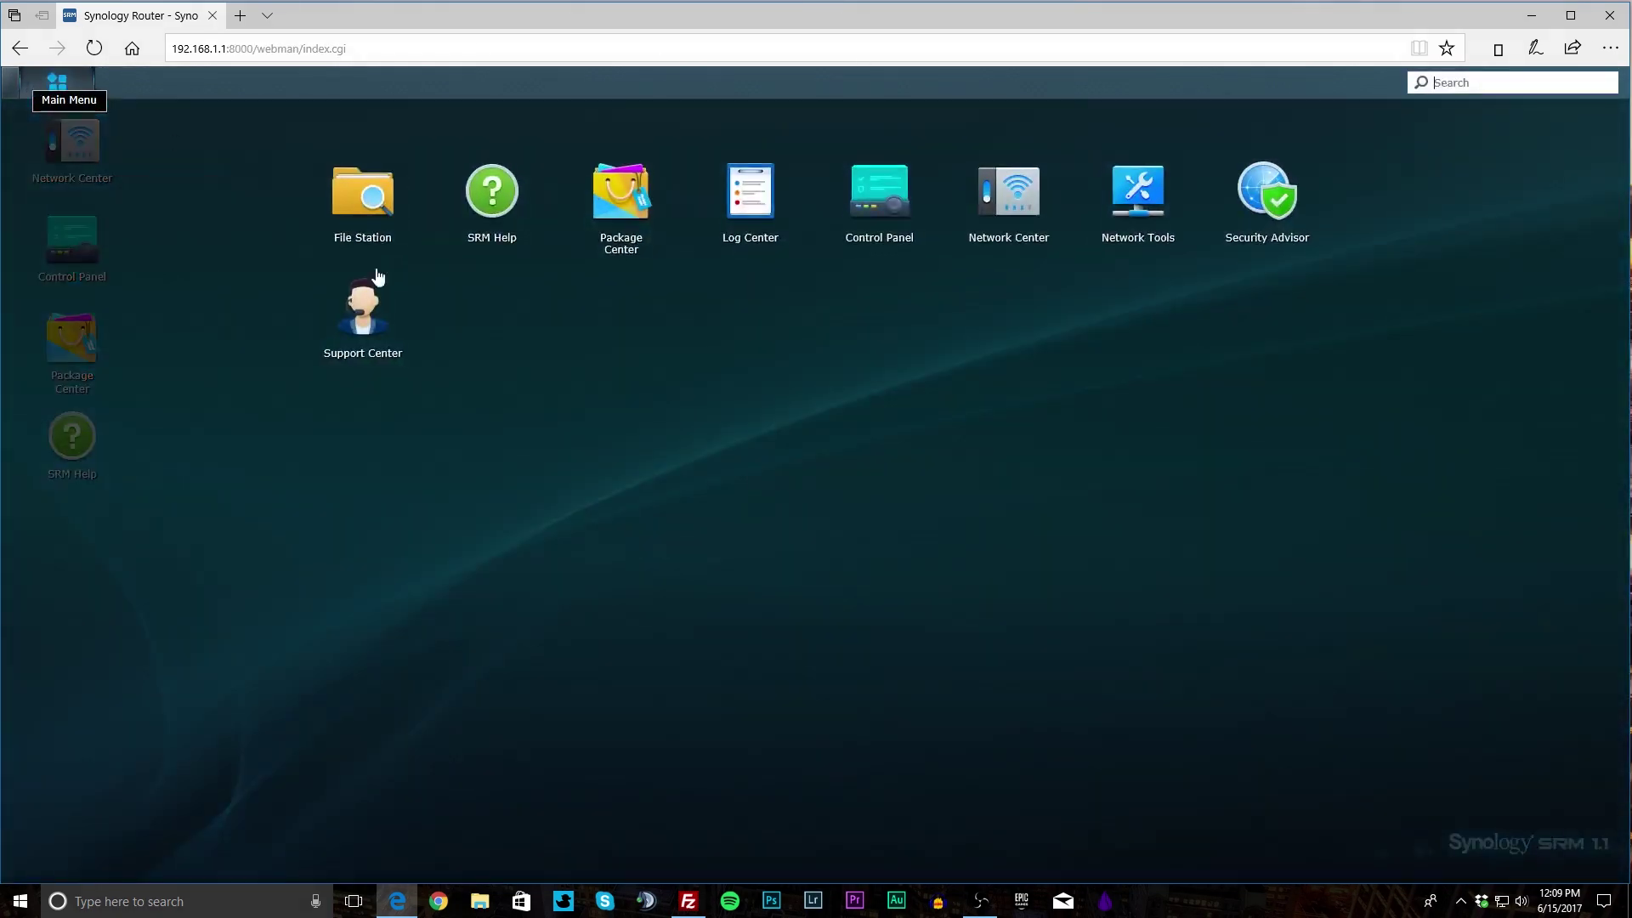
left_click(1139, 237)
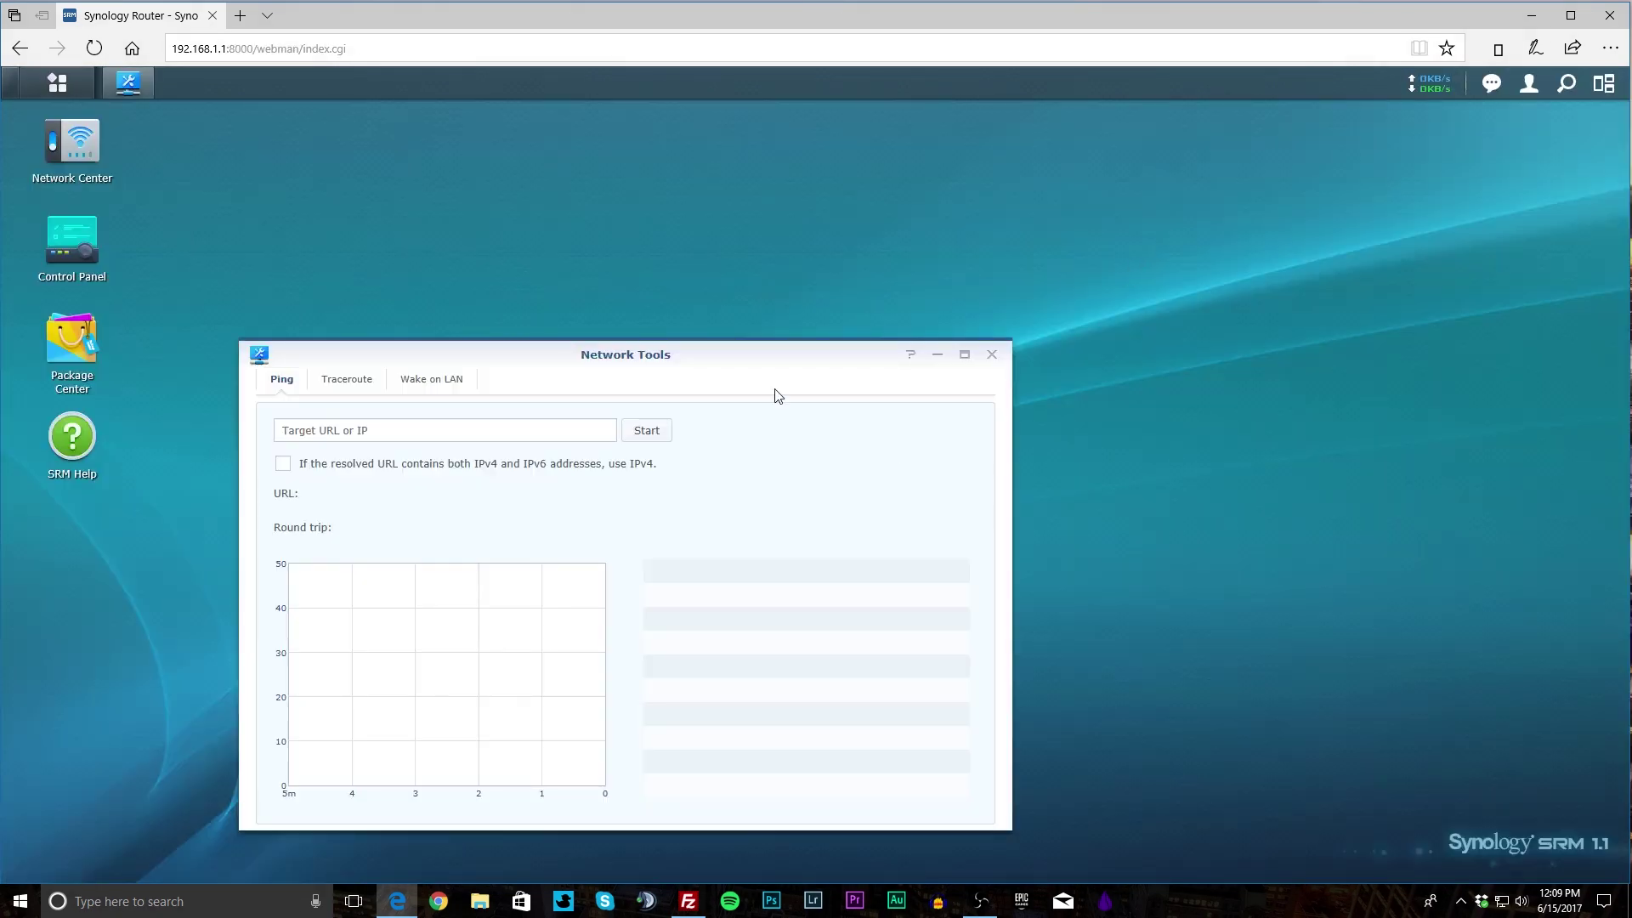
left_click_drag(738, 357, 842, 245)
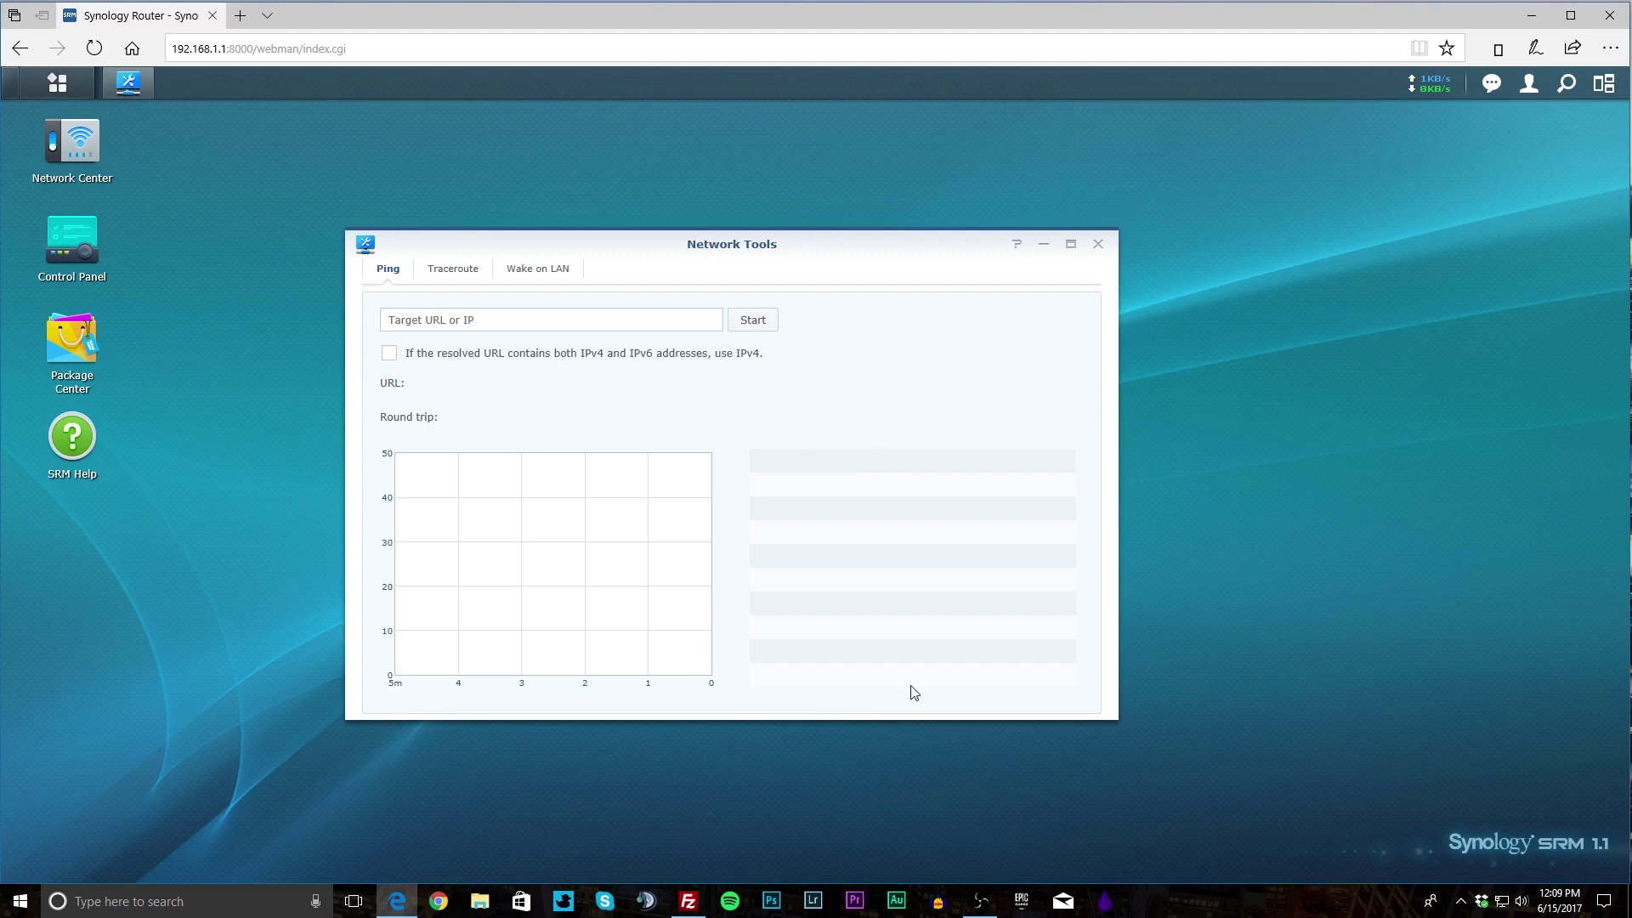
Close Network Tools and launch Security Advisor from the app list.
left_click(1097, 243)
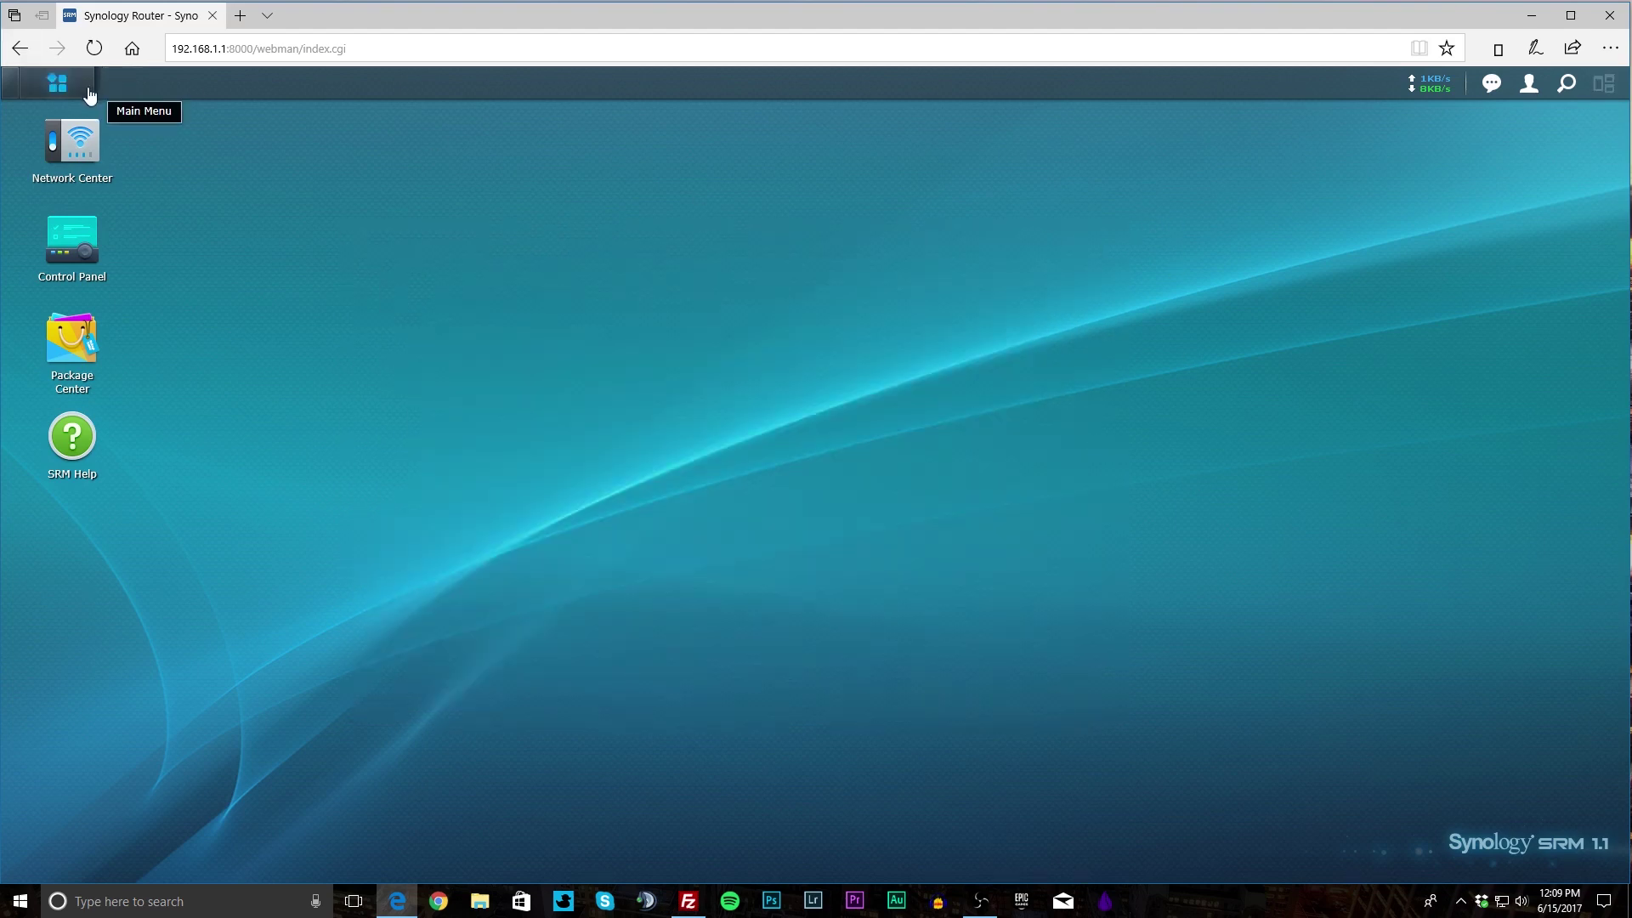
left_click(57, 82)
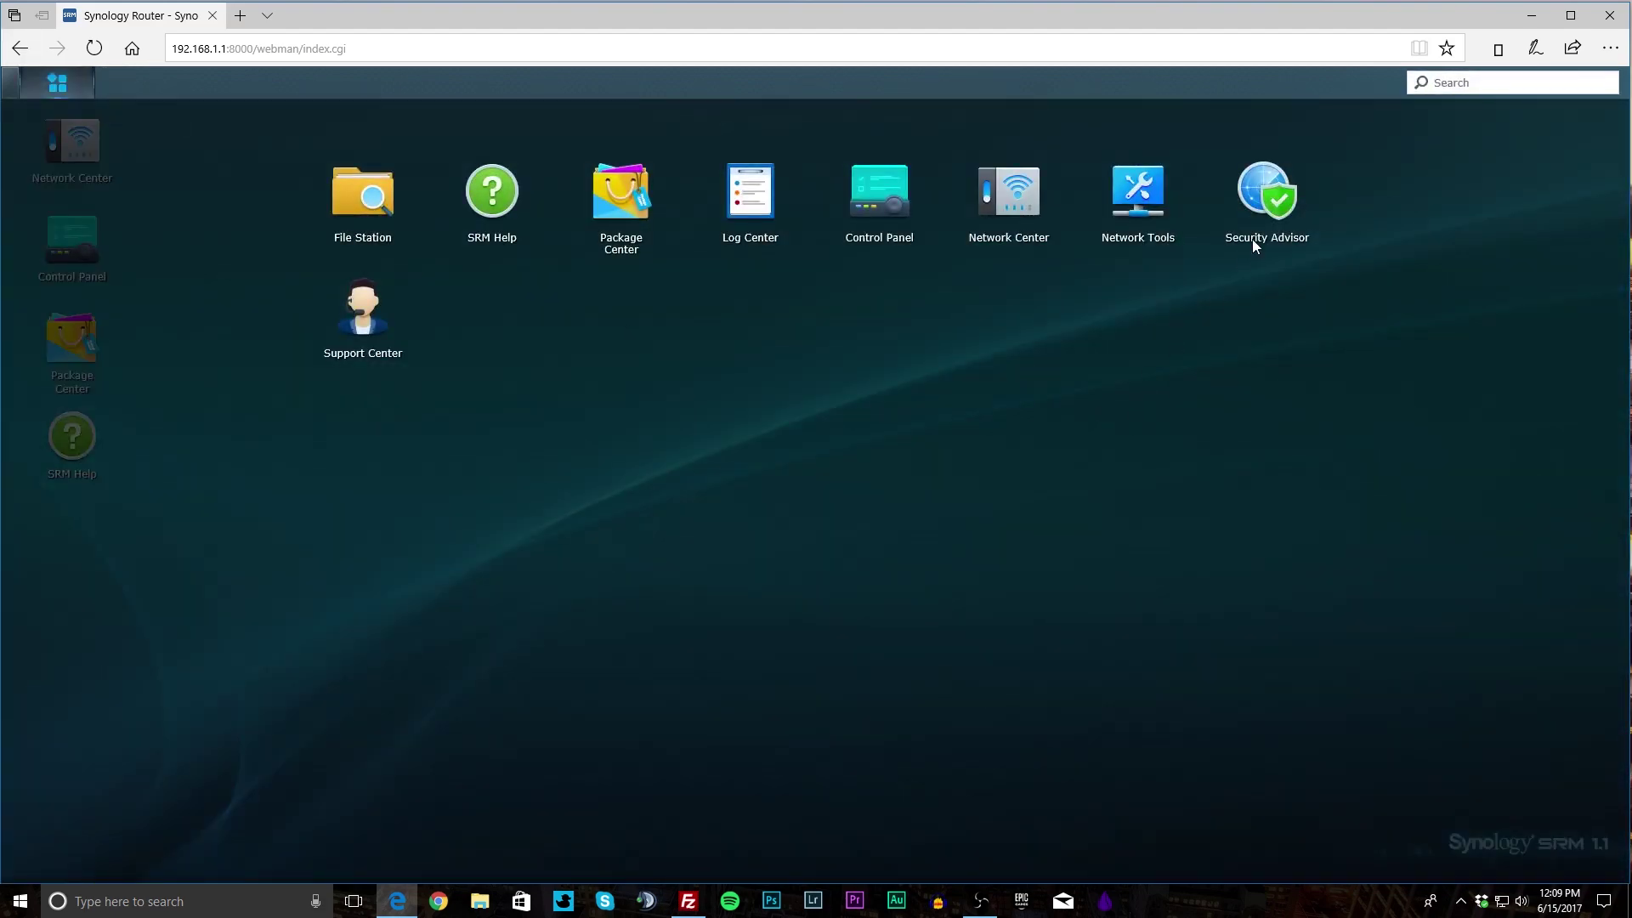
left_click(1251, 238)
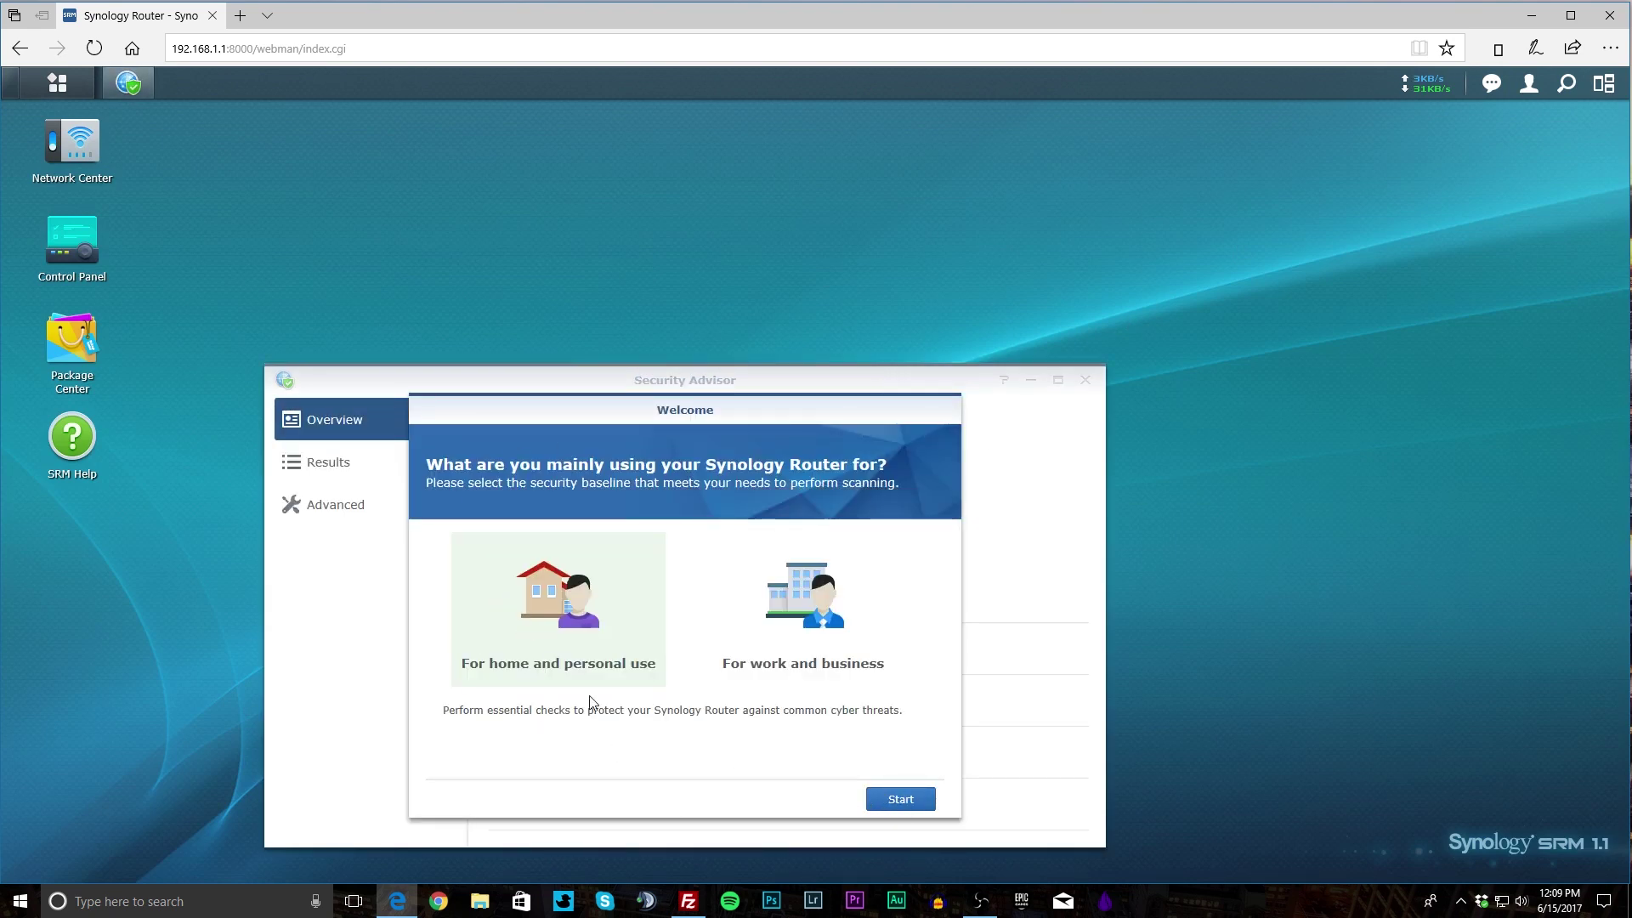
Run a Security Advisor check with the home and personal use baseline, then stop the scan.
left_click(902, 801)
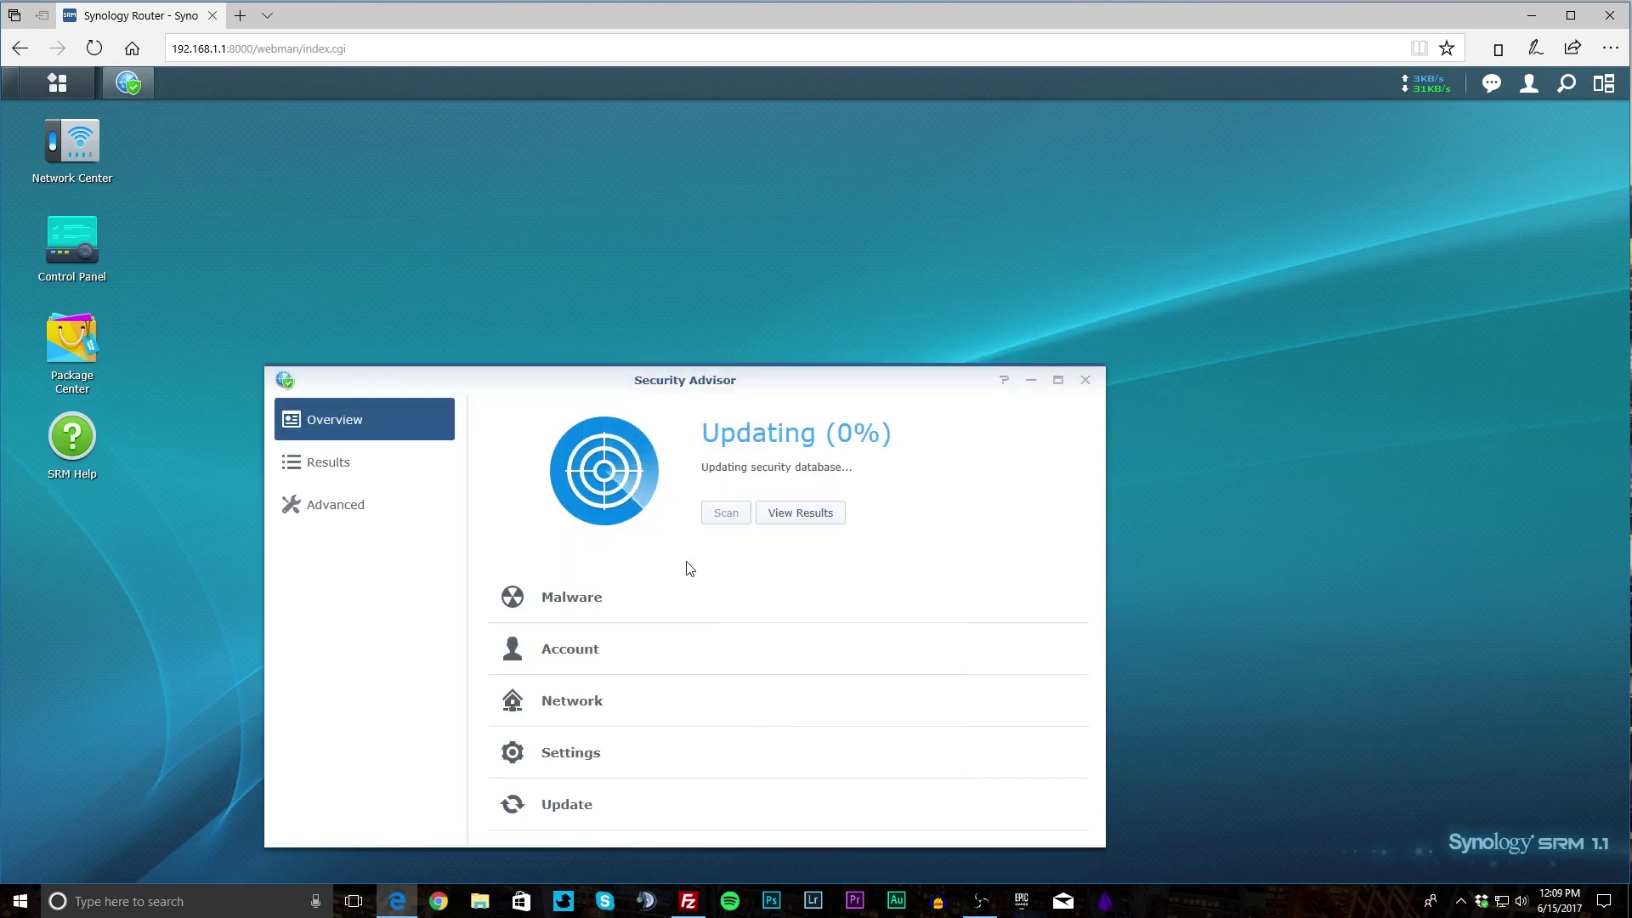
left_click_drag(770, 380, 839, 227)
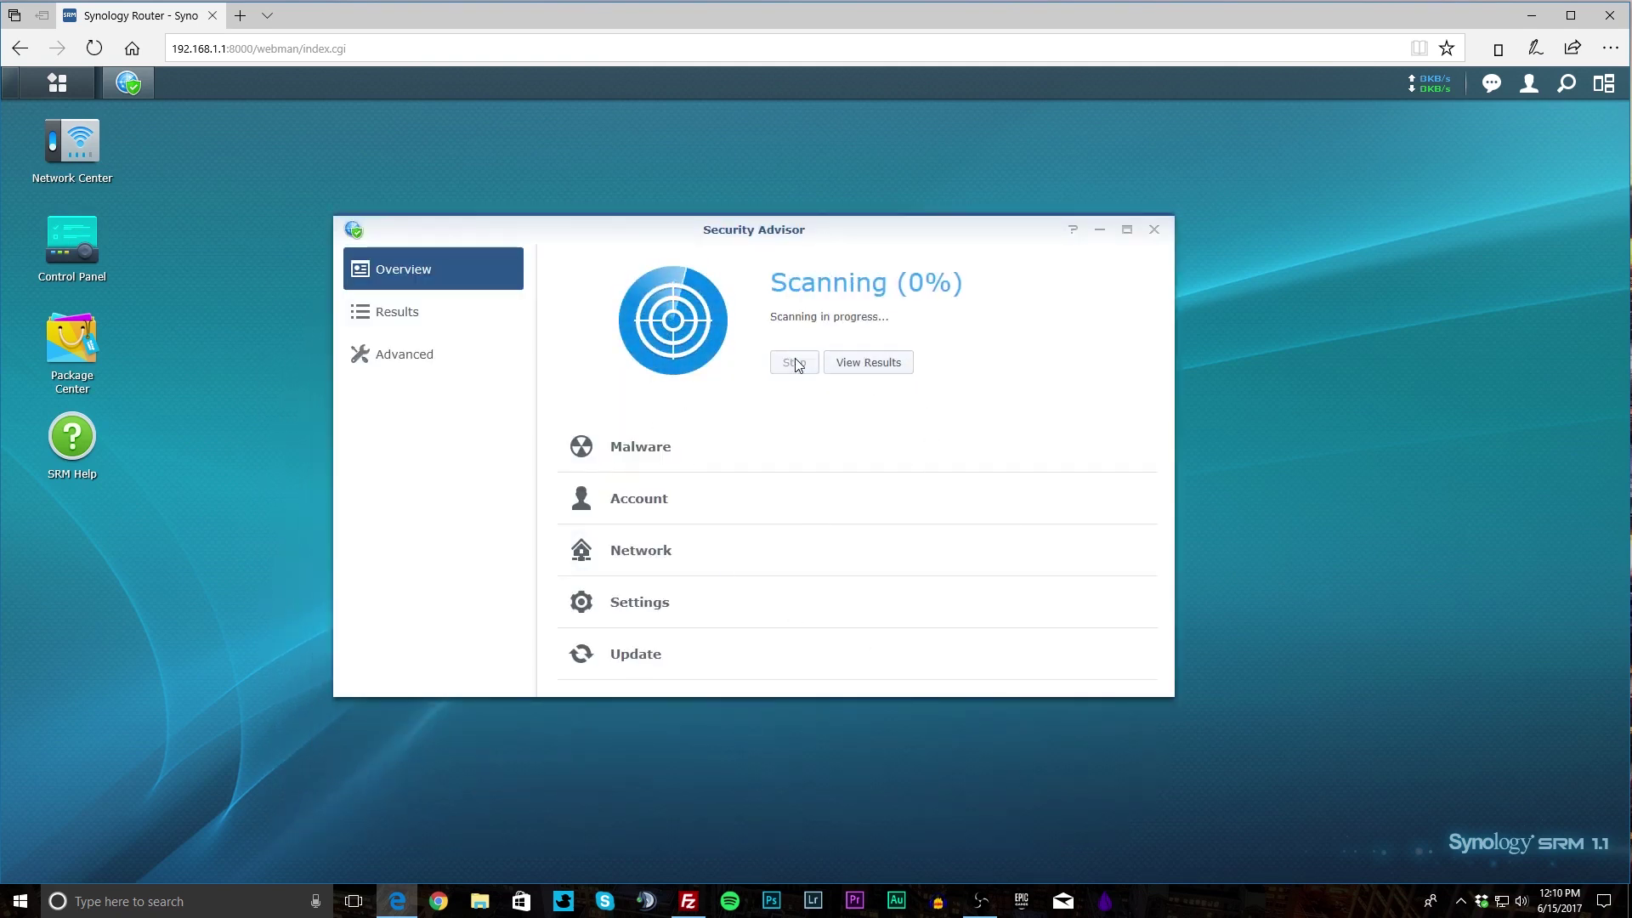
left_click(794, 362)
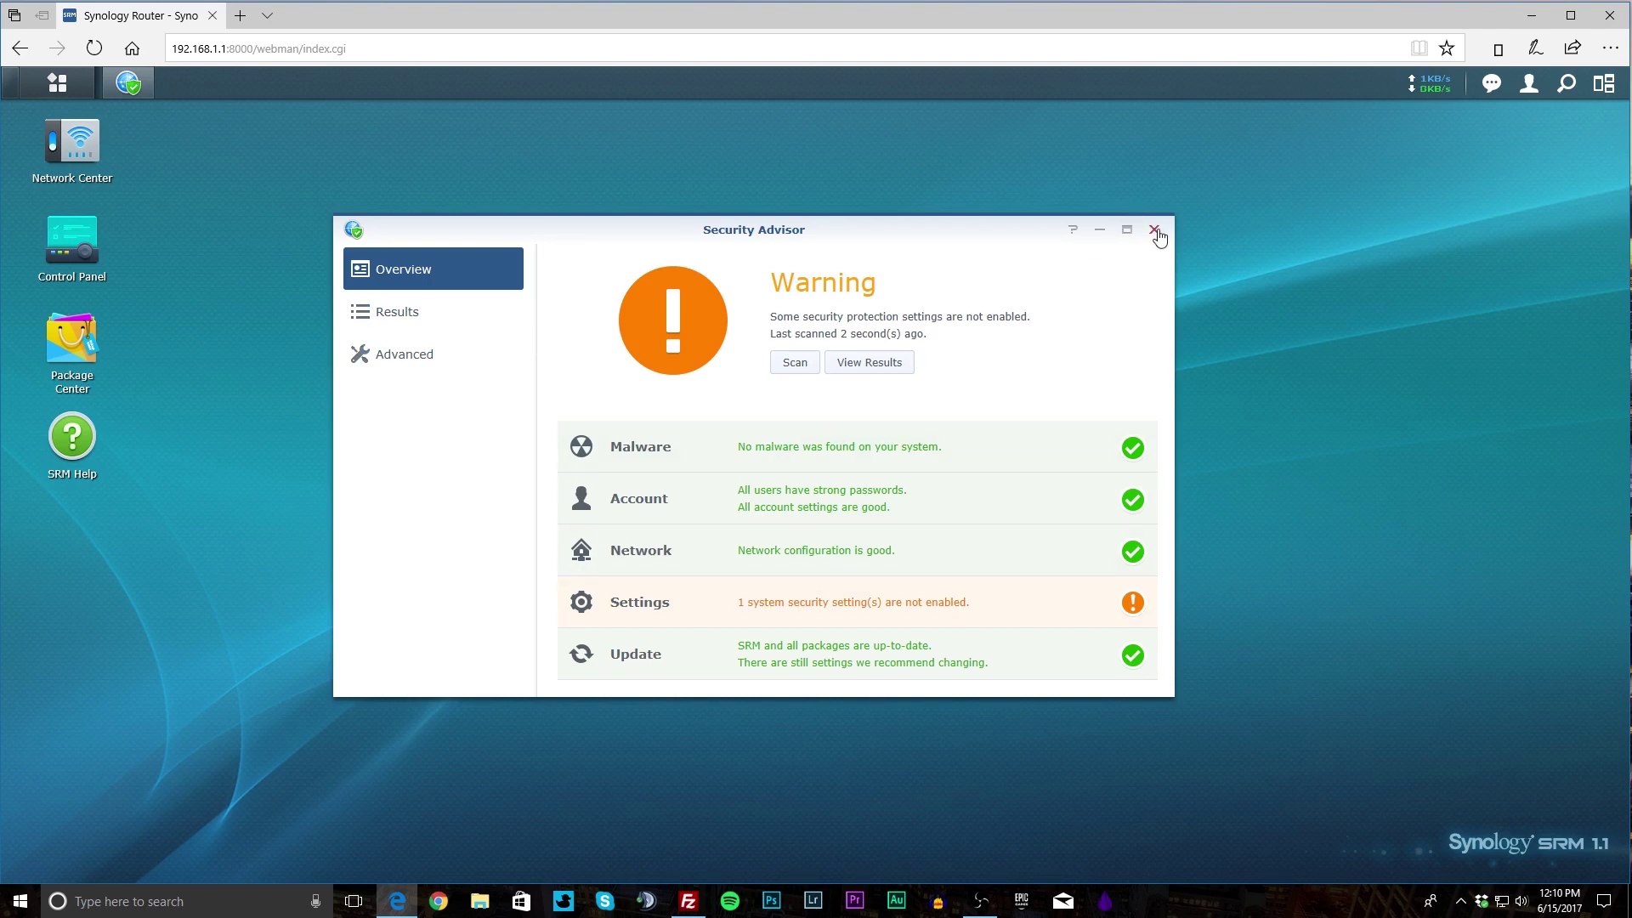
left_click(1155, 230)
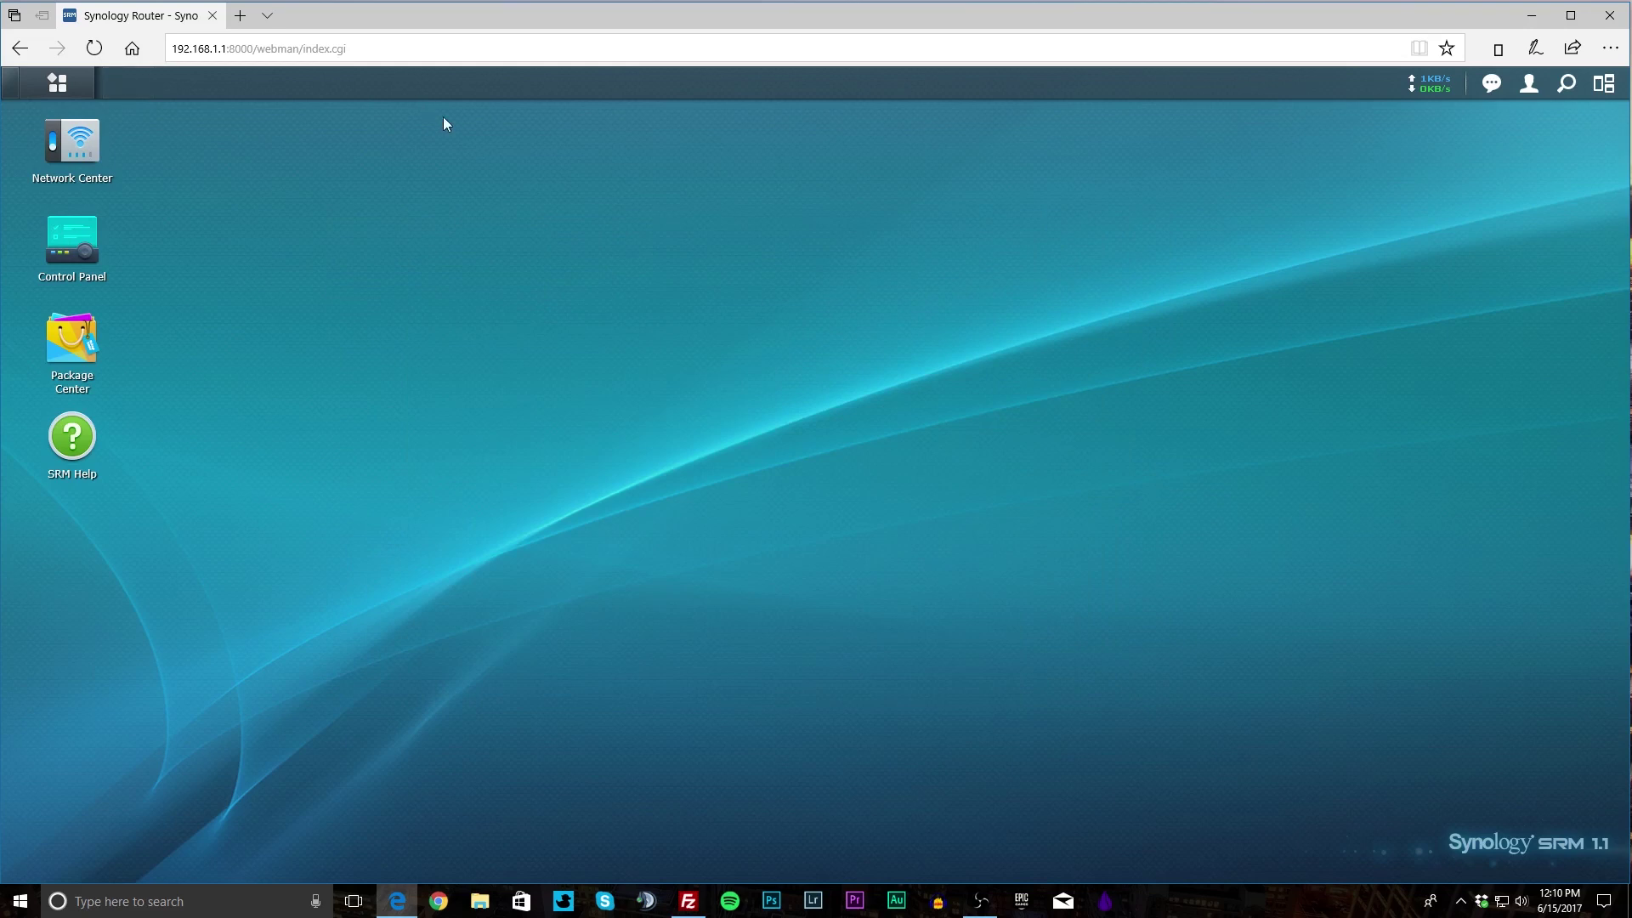
left_click(37, 86)
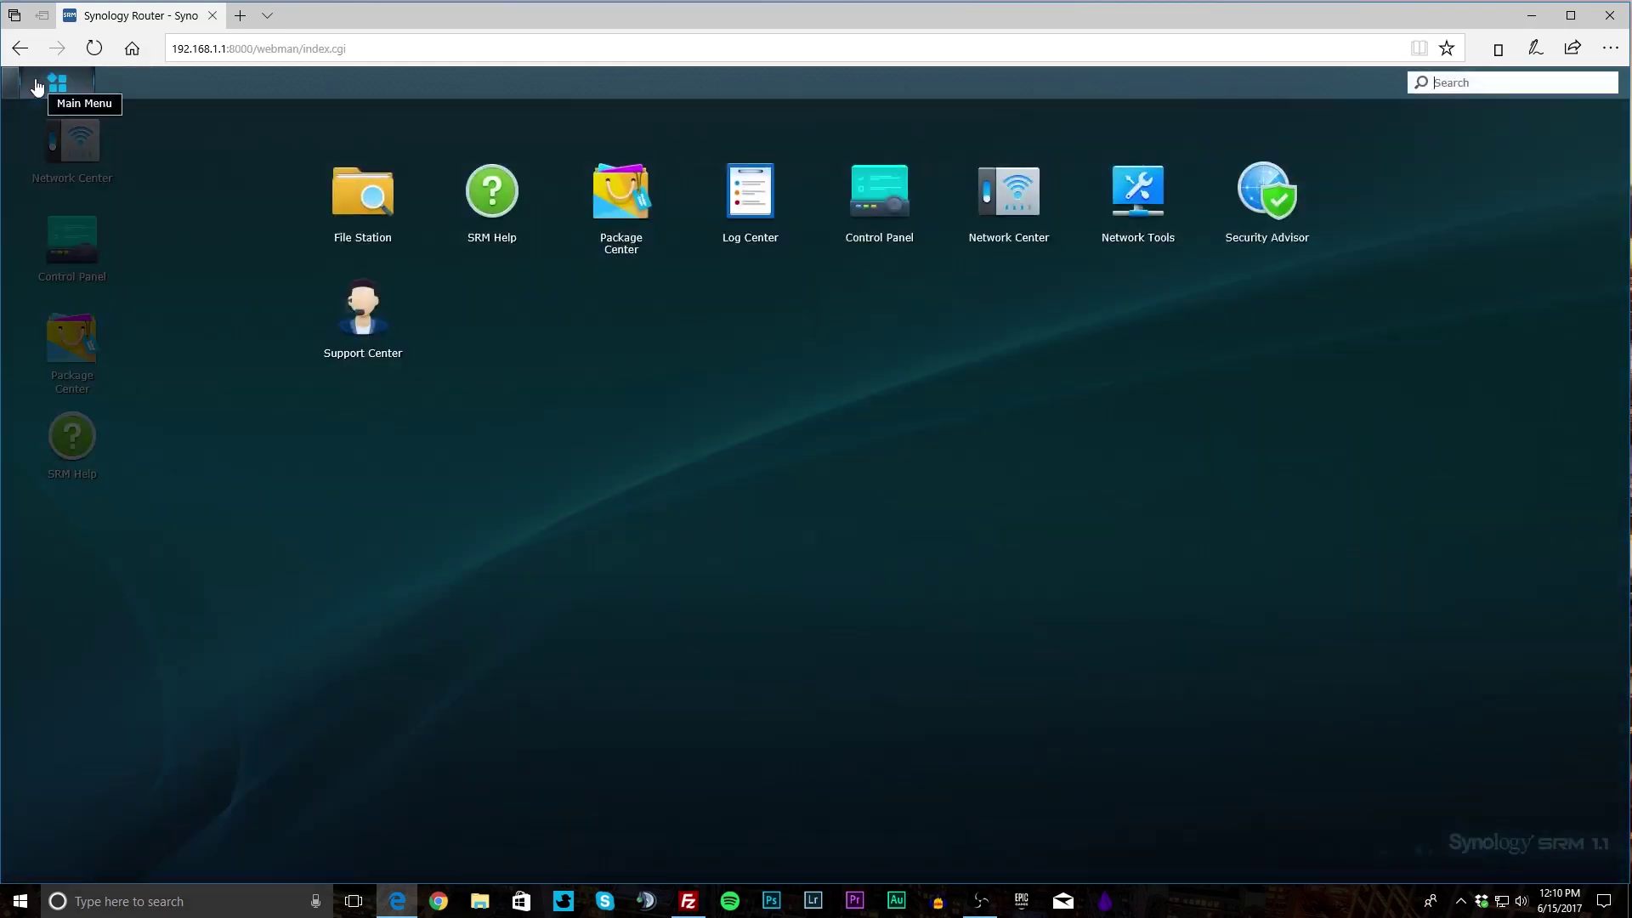
left_click(374, 316)
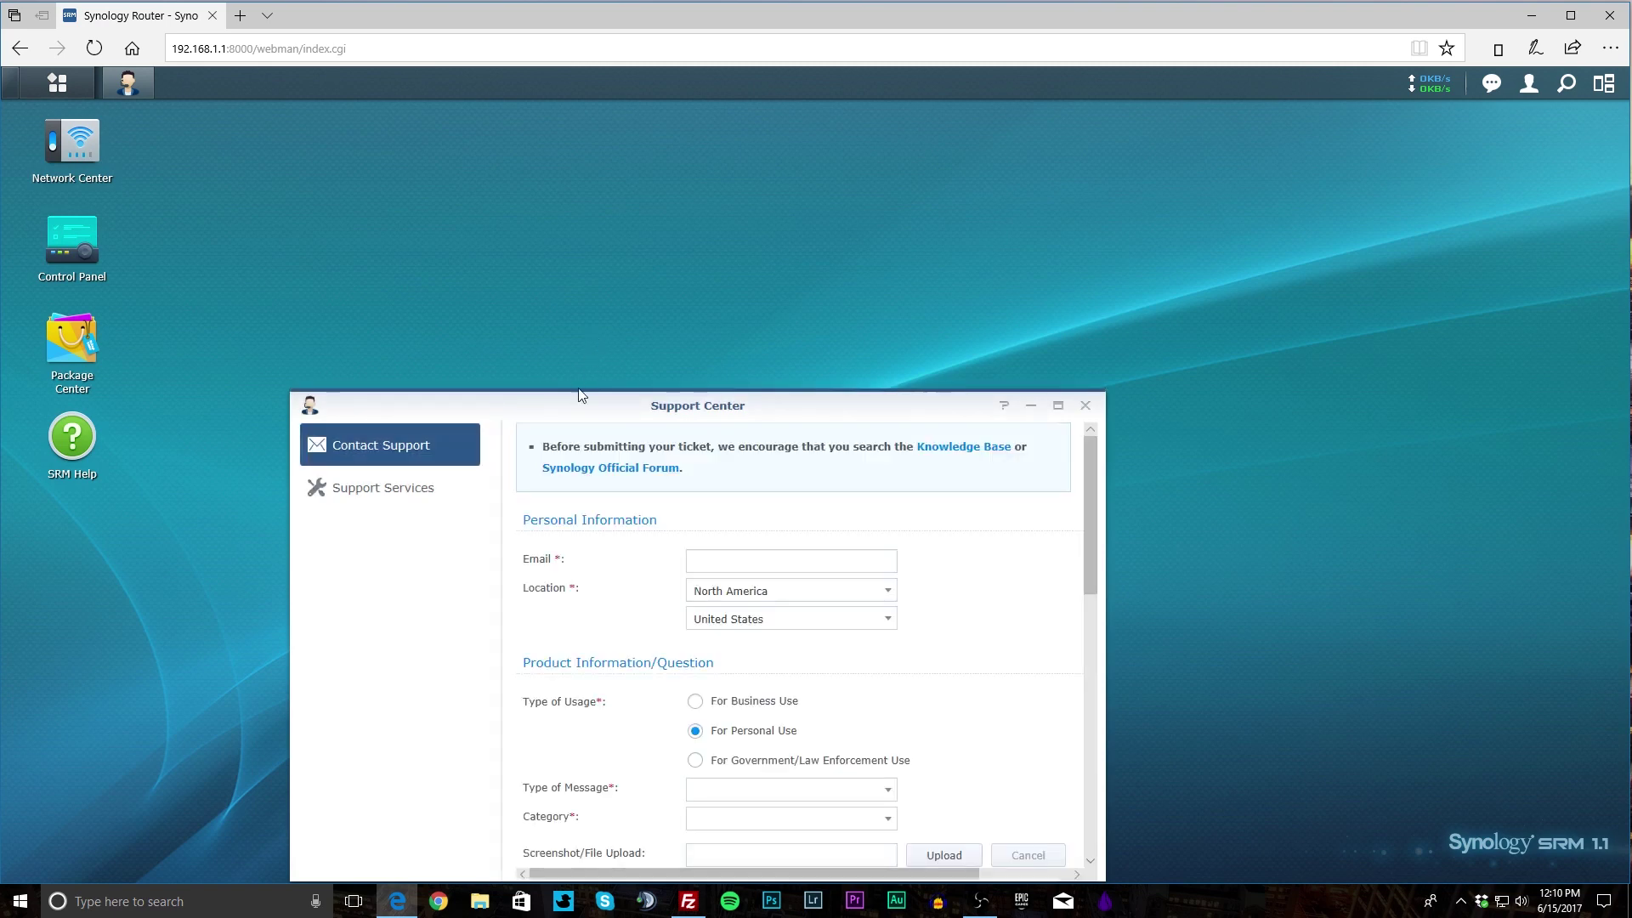
left_click_drag(575, 399, 681, 161)
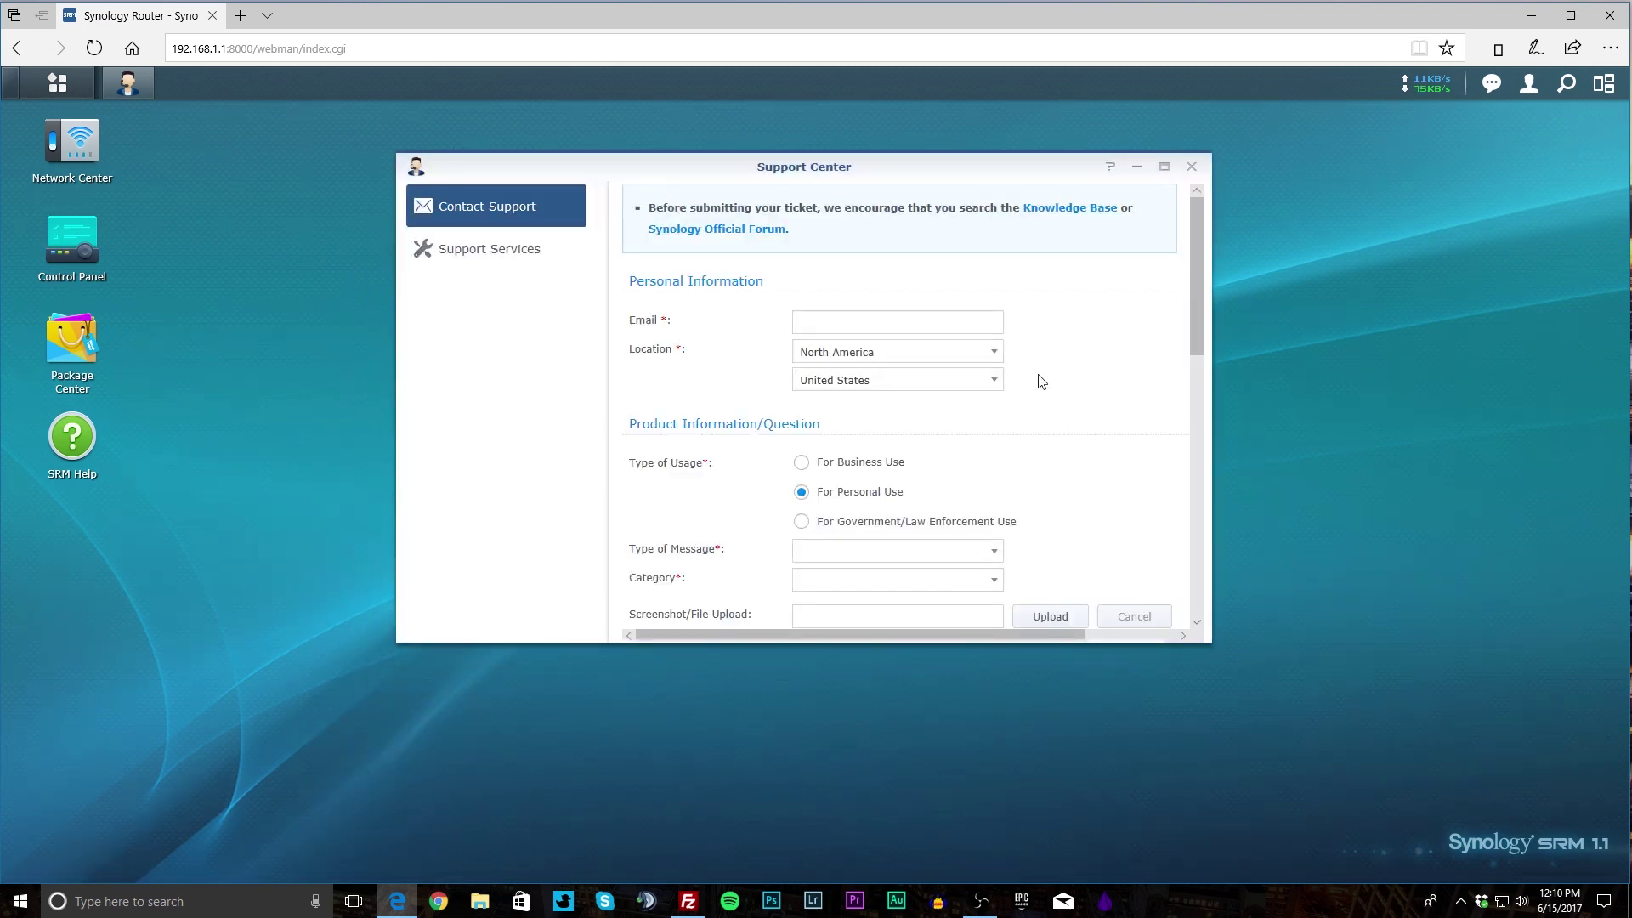
scroll(1086, 390, "down", 3)
scroll(1085, 389, "down", 6)
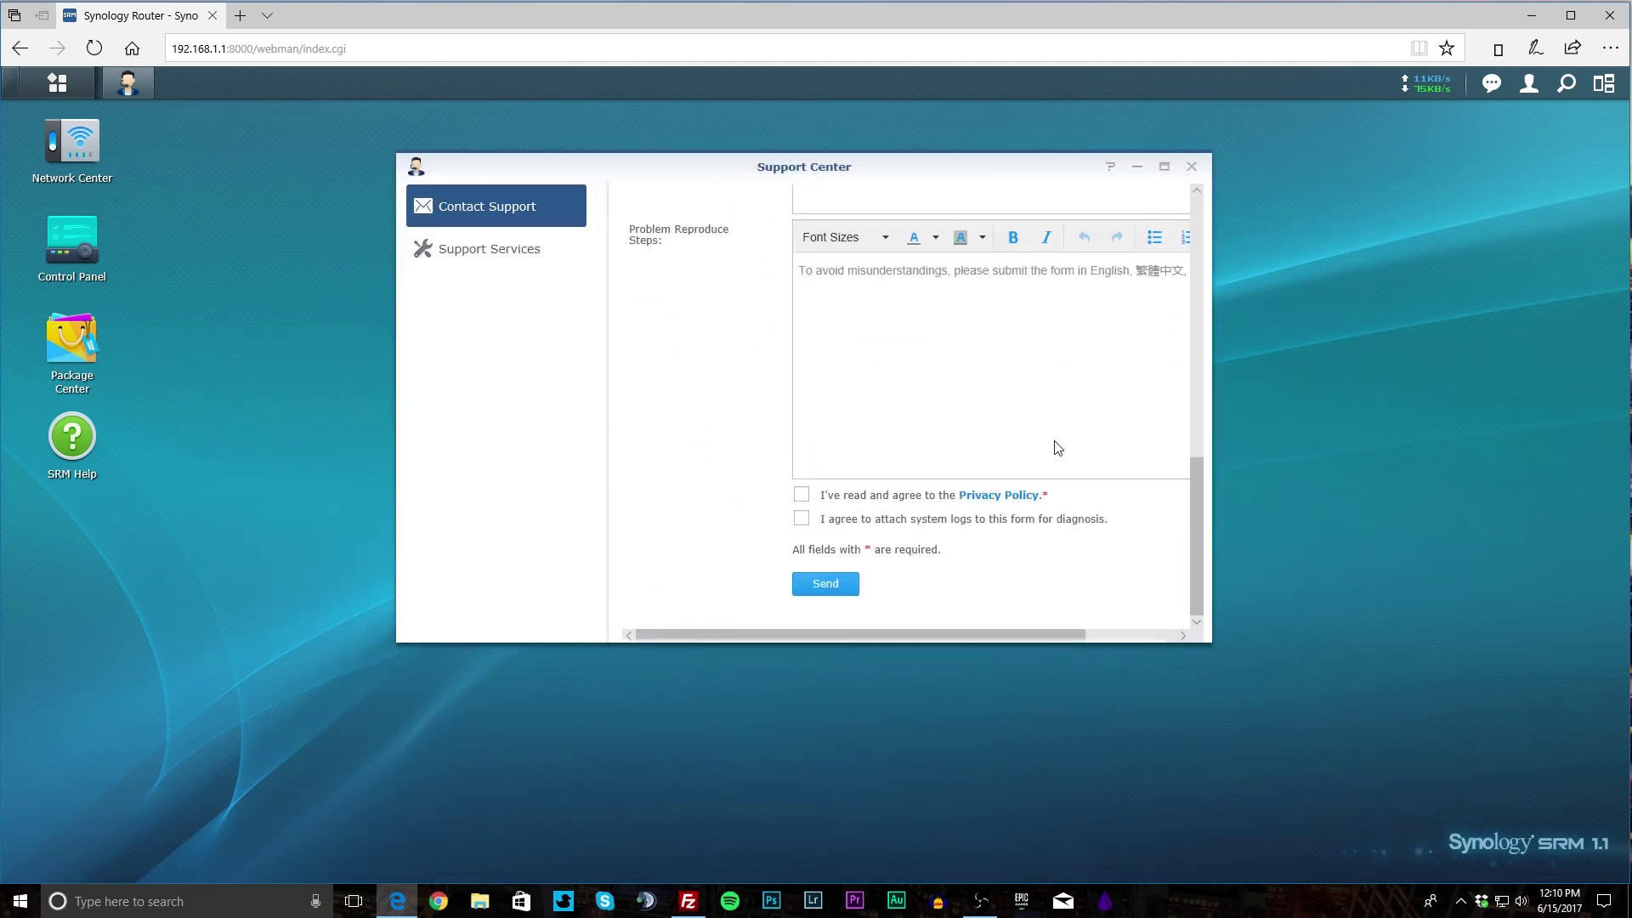
scroll(1058, 459, "up", 6)
scroll(1058, 459, "up", 3)
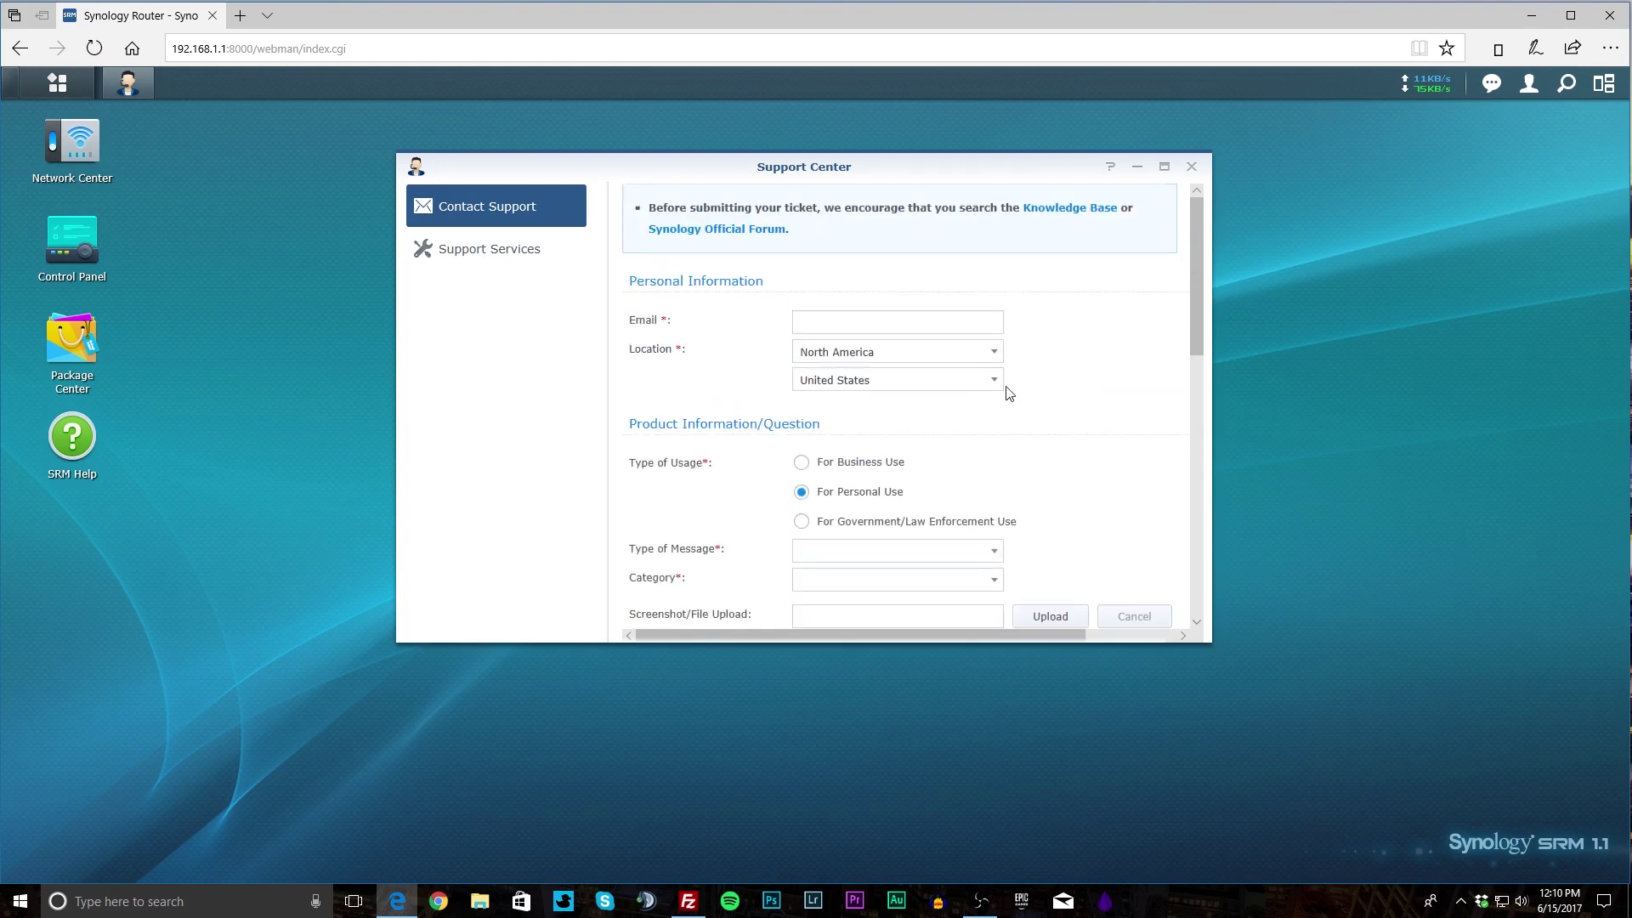
left_click(515, 266)
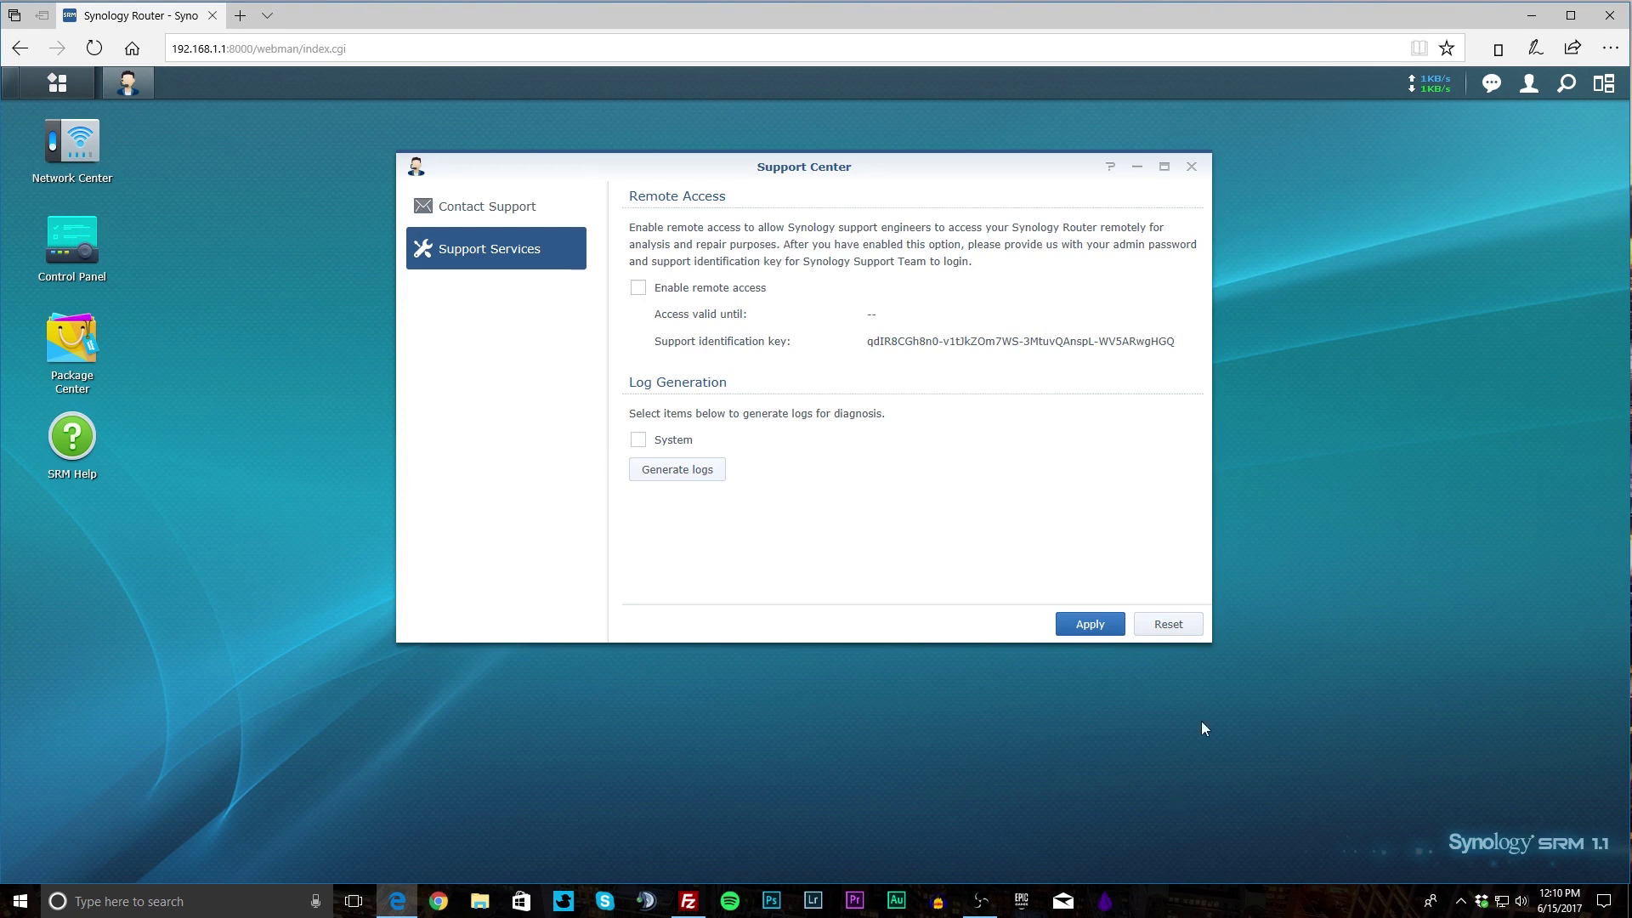
left_click(1191, 166)
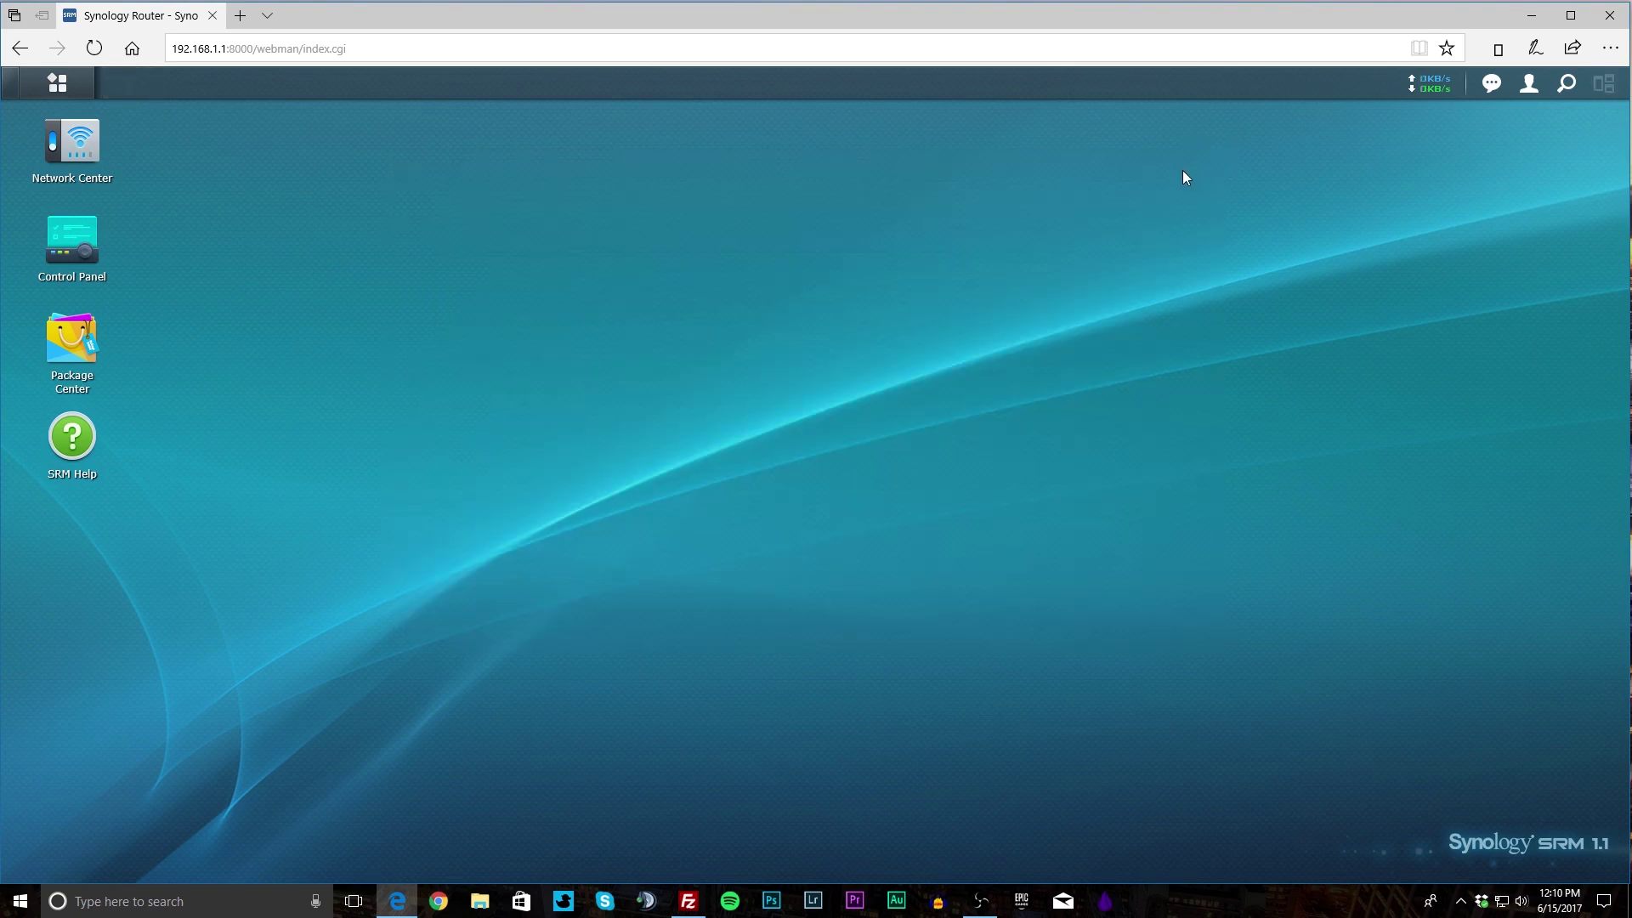